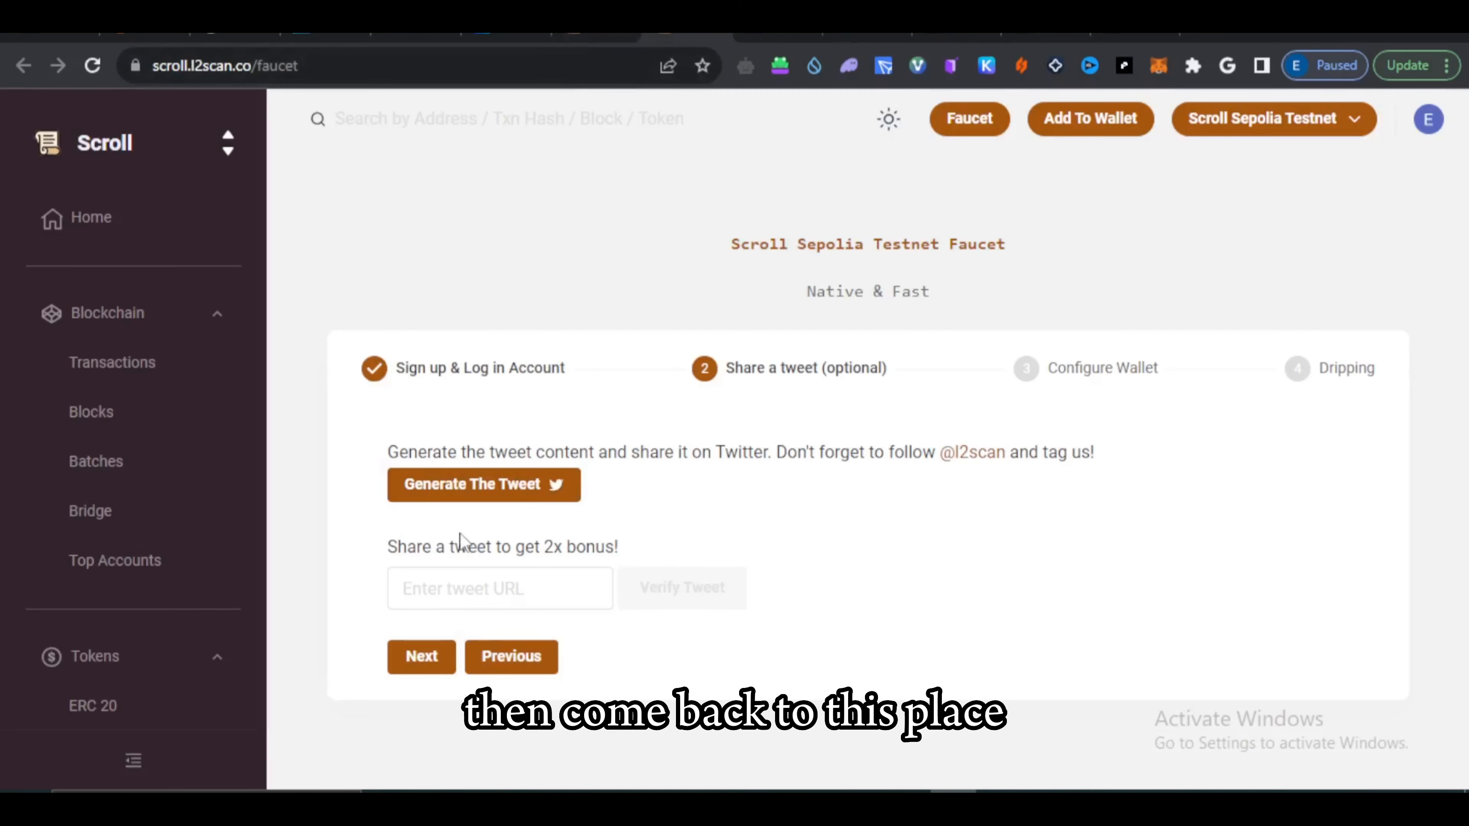
Step: Paste the copied tweet URL to get the 2x bonus, verify the tweet, and proceed to the wallet configuration stage
left_click(415, 590)
right_click(417, 602)
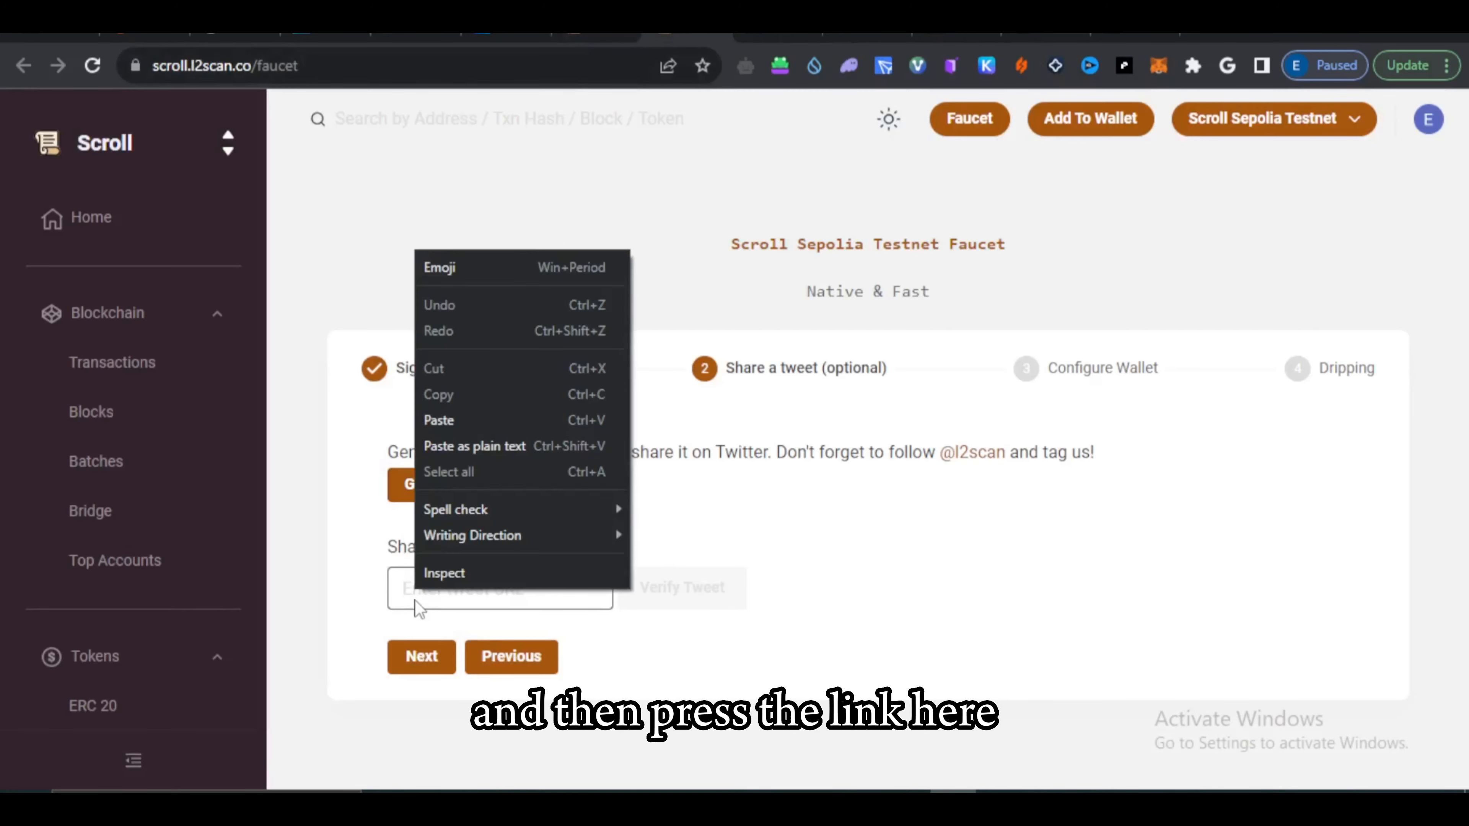
left_click(452, 420)
left_click(706, 591)
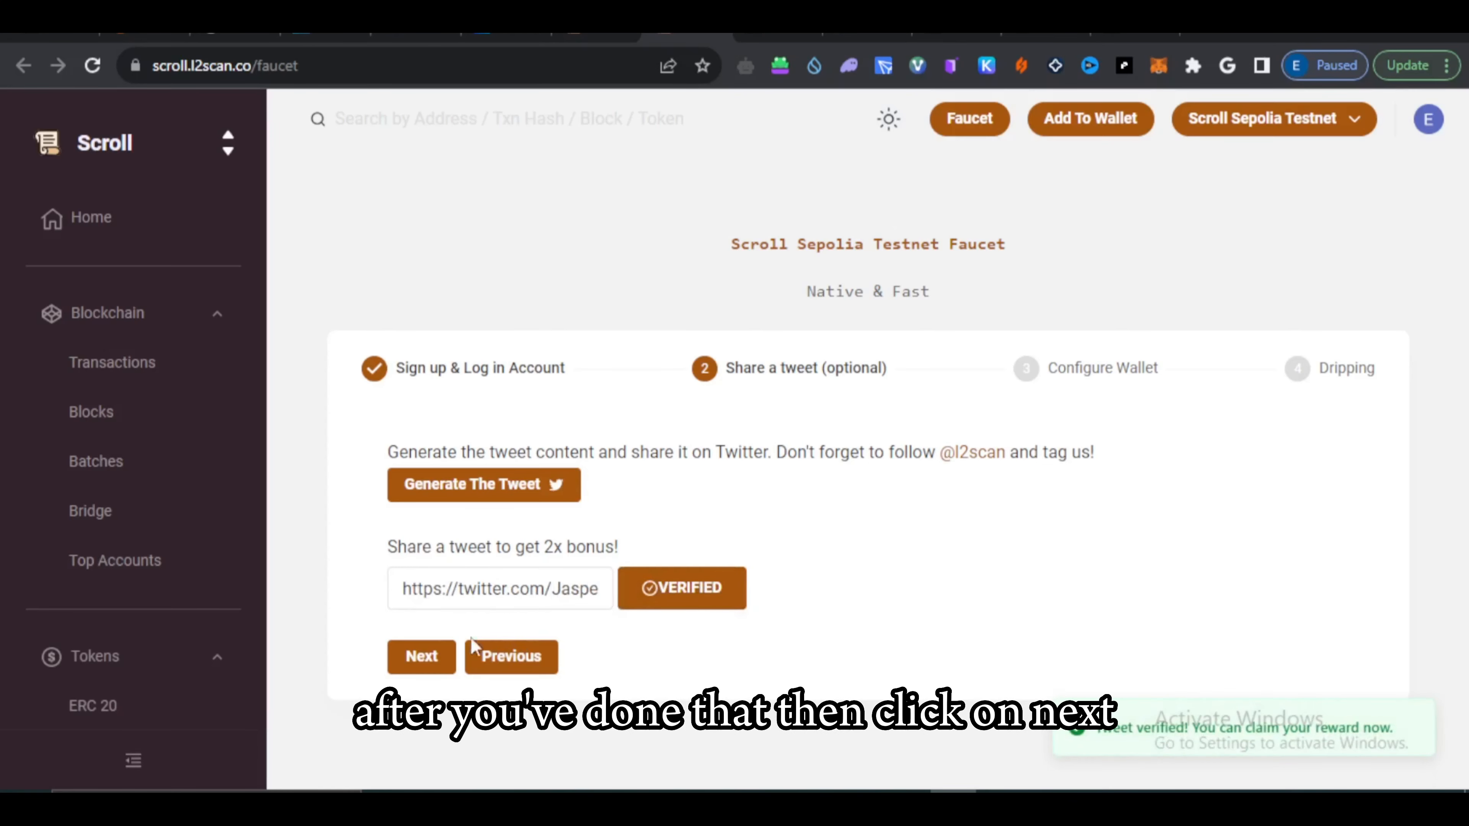
left_click(418, 656)
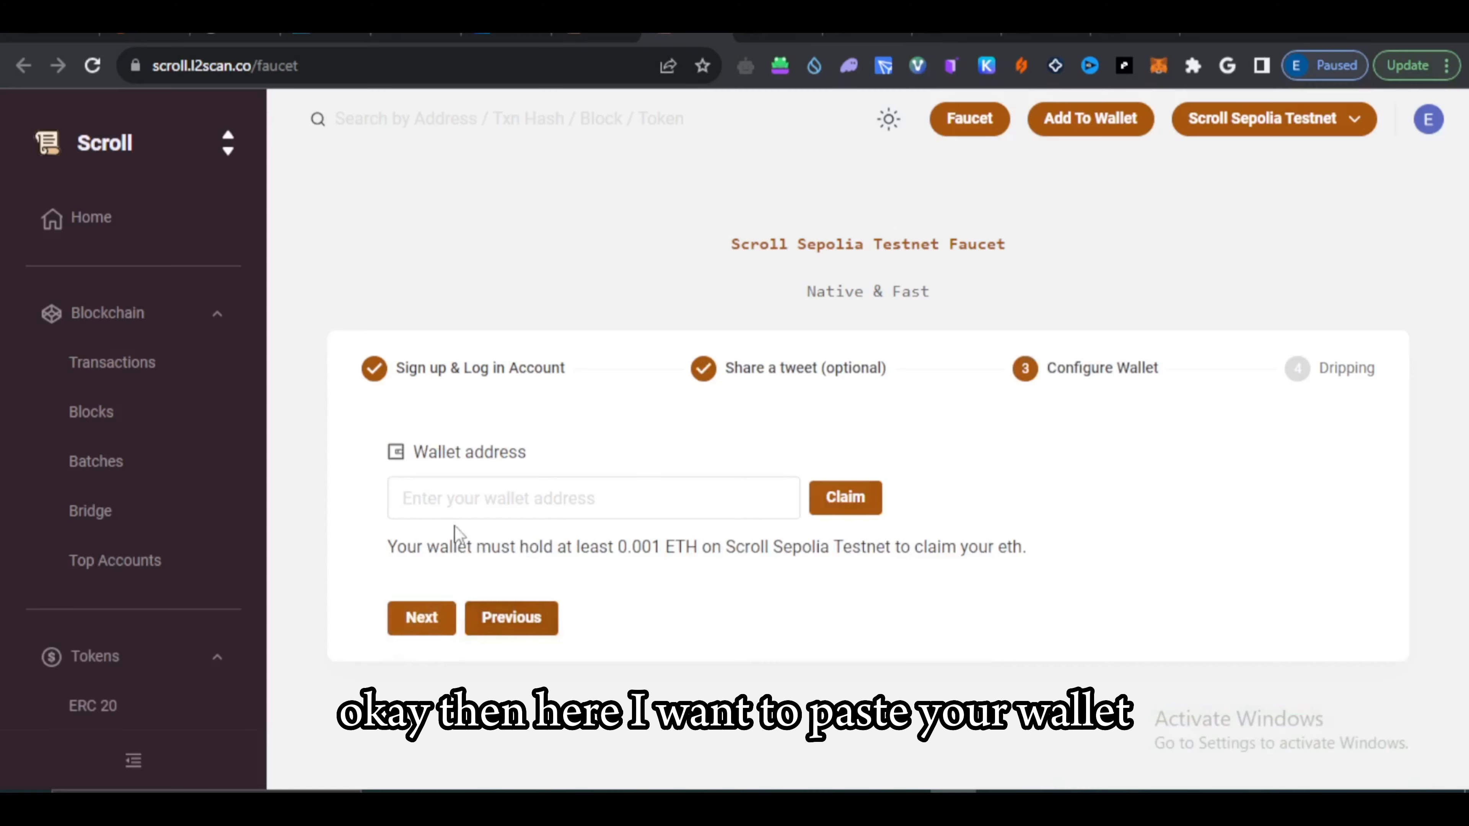
Step: Copy the Account 4 wallet address from MetaMask and paste it as the faucet's wallet address
right_click(454, 495)
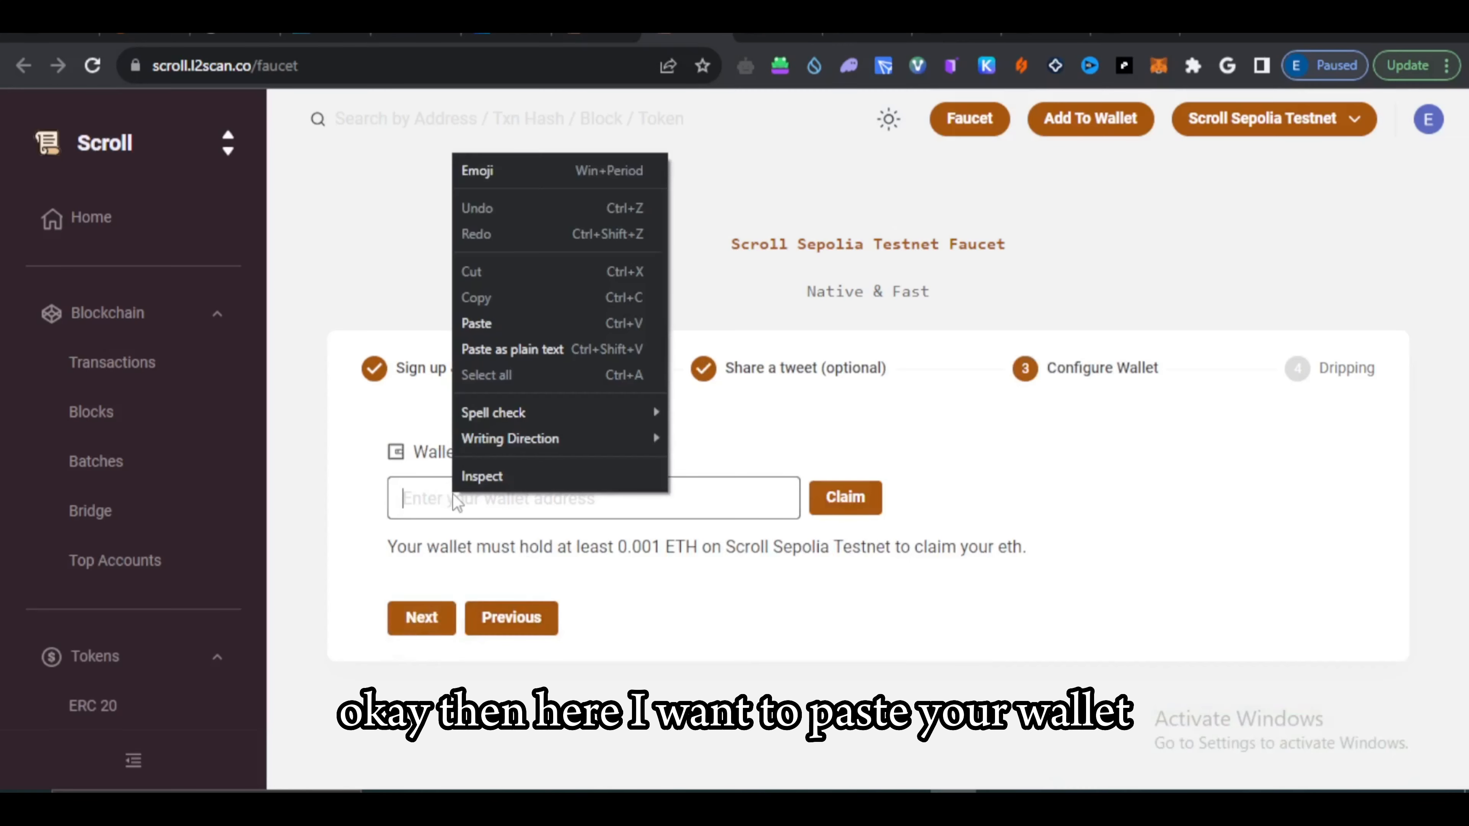
left_click(1153, 66)
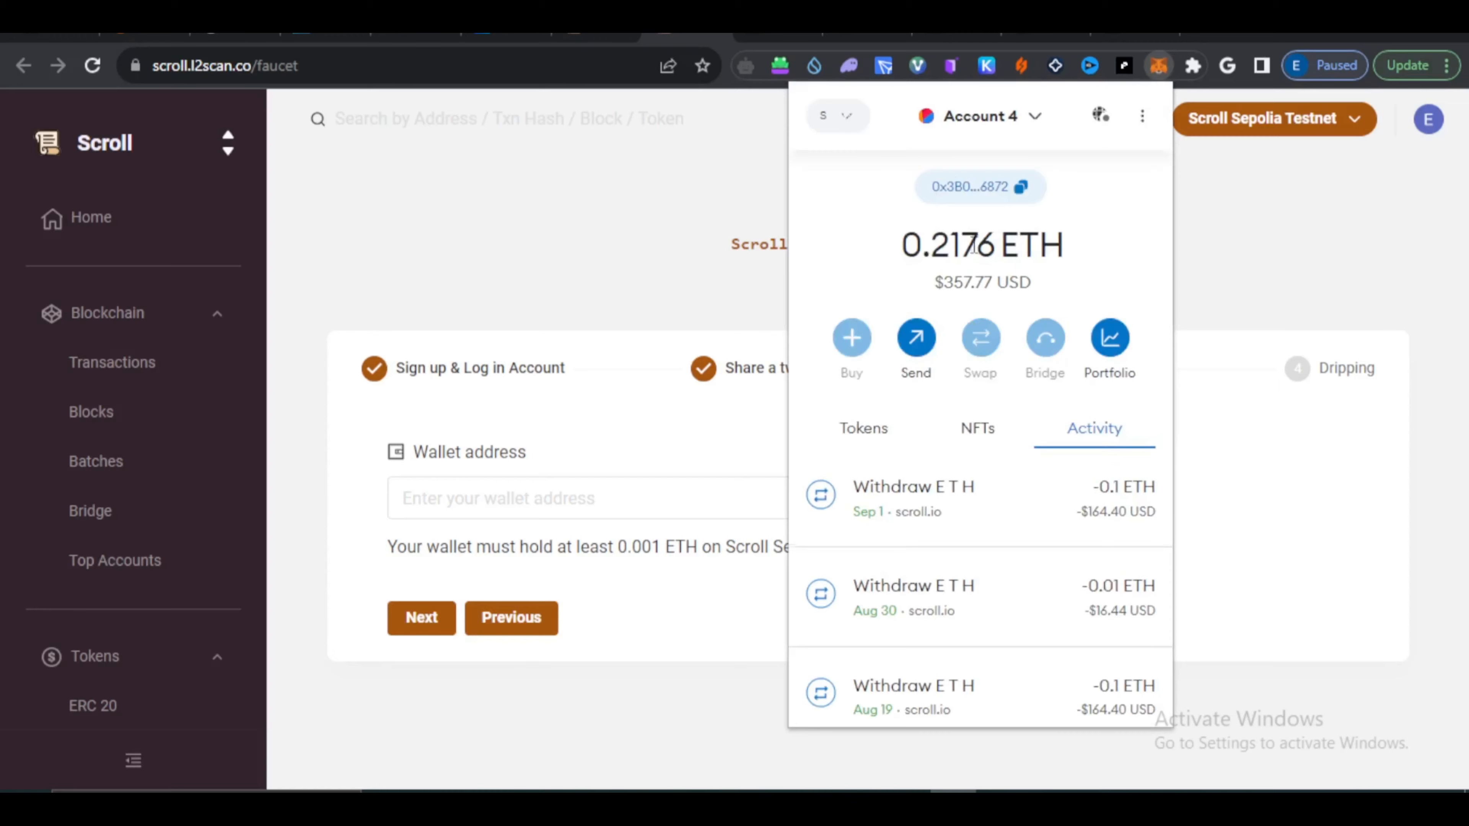
left_click(1020, 196)
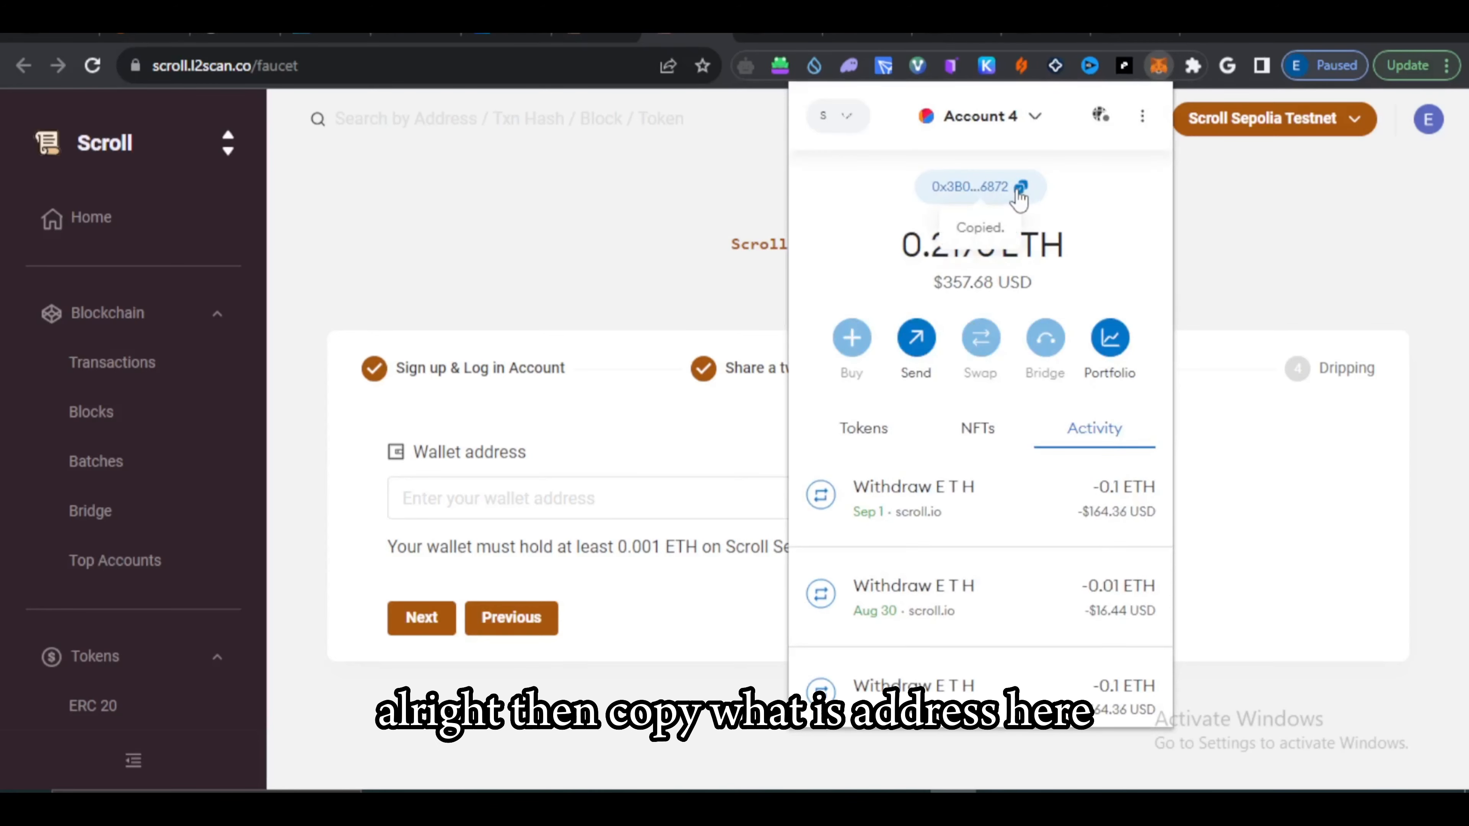
left_click(435, 500)
right_click(435, 500)
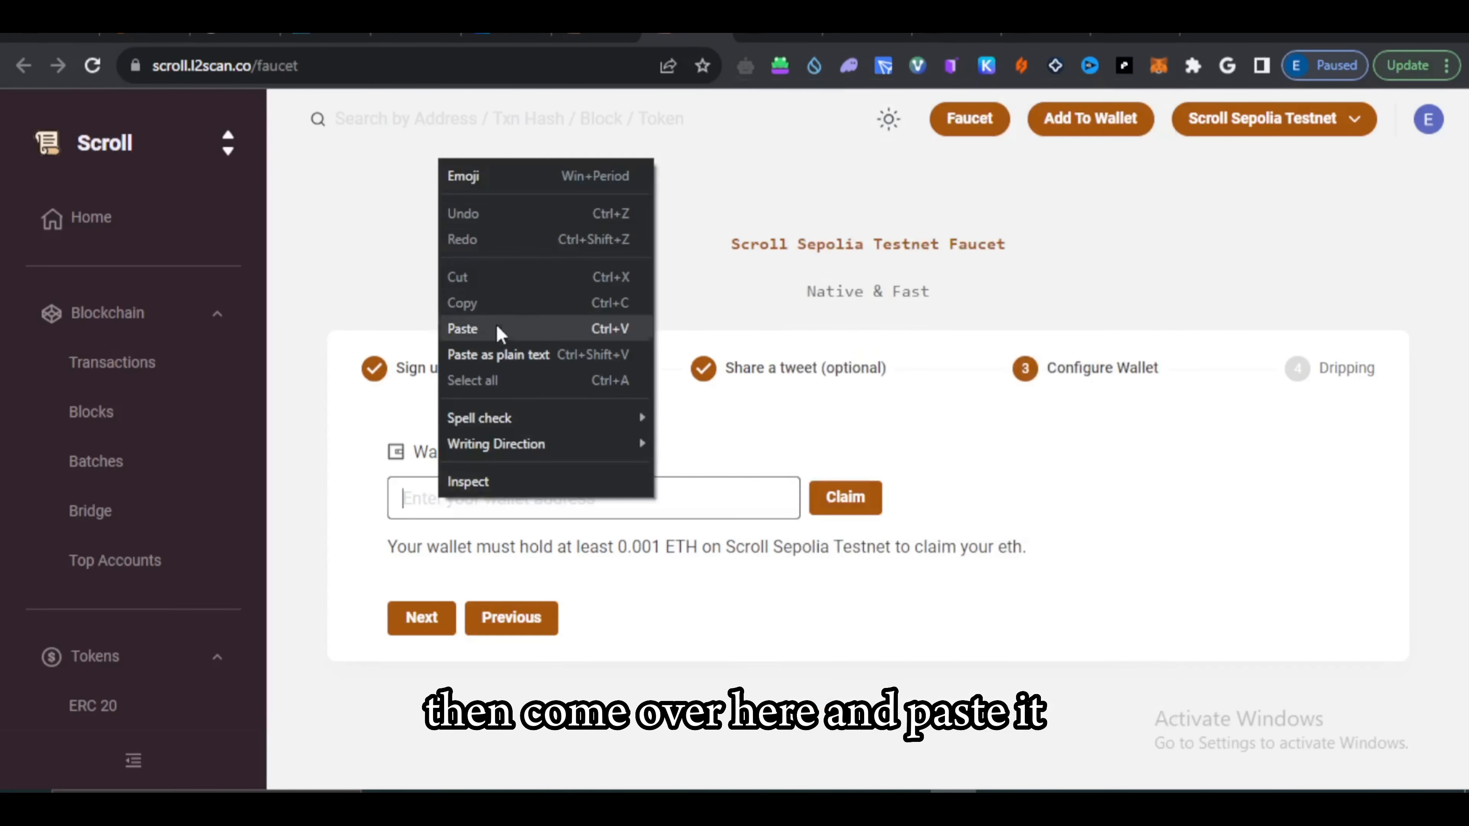
left_click(497, 331)
Step: Try to claim the Scroll Sepolia testnet ETH for the entered wallet, and go through the dripping stage to finish the faucet
left_click(848, 510)
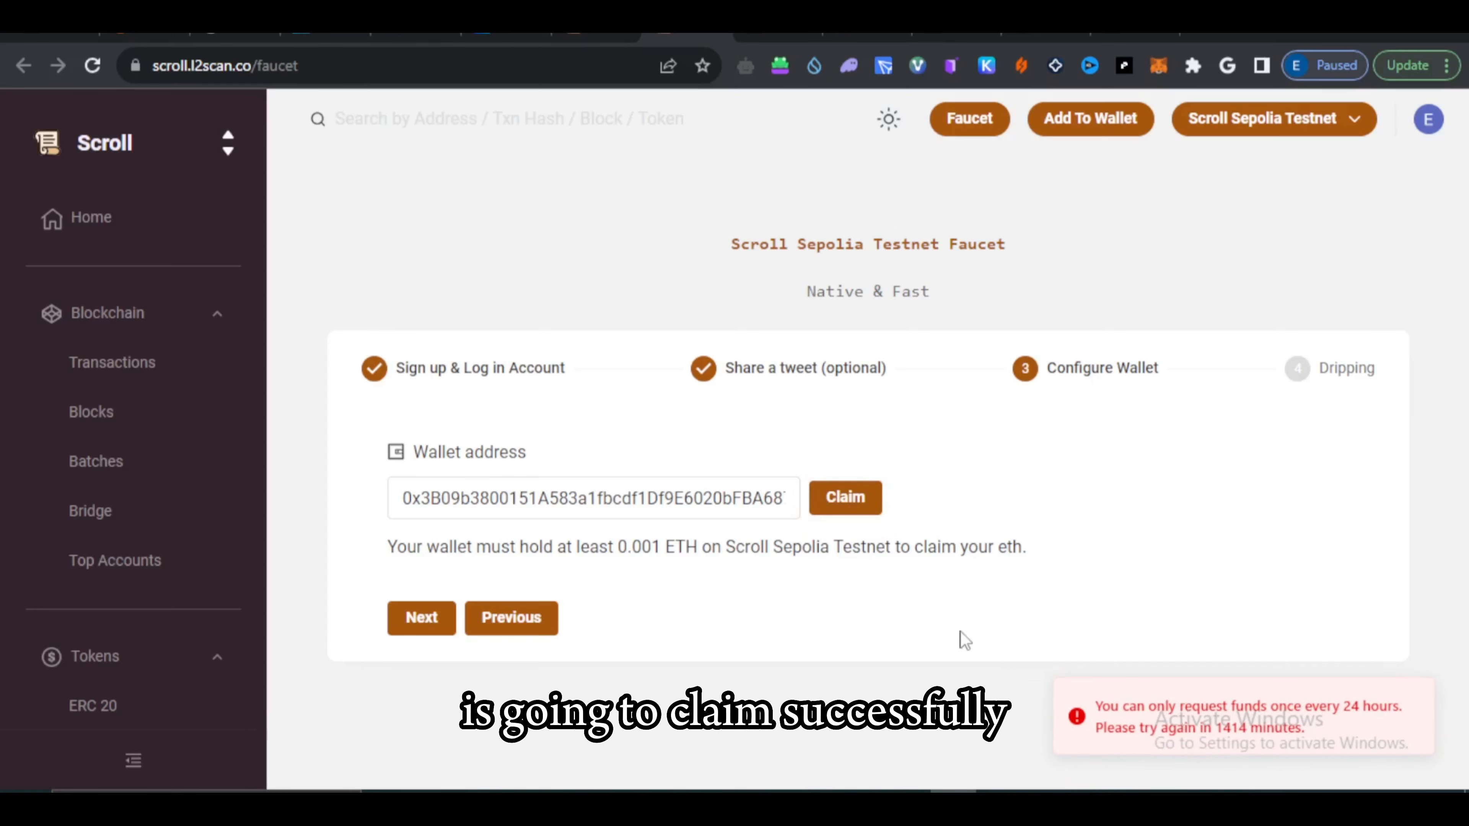
left_click(429, 624)
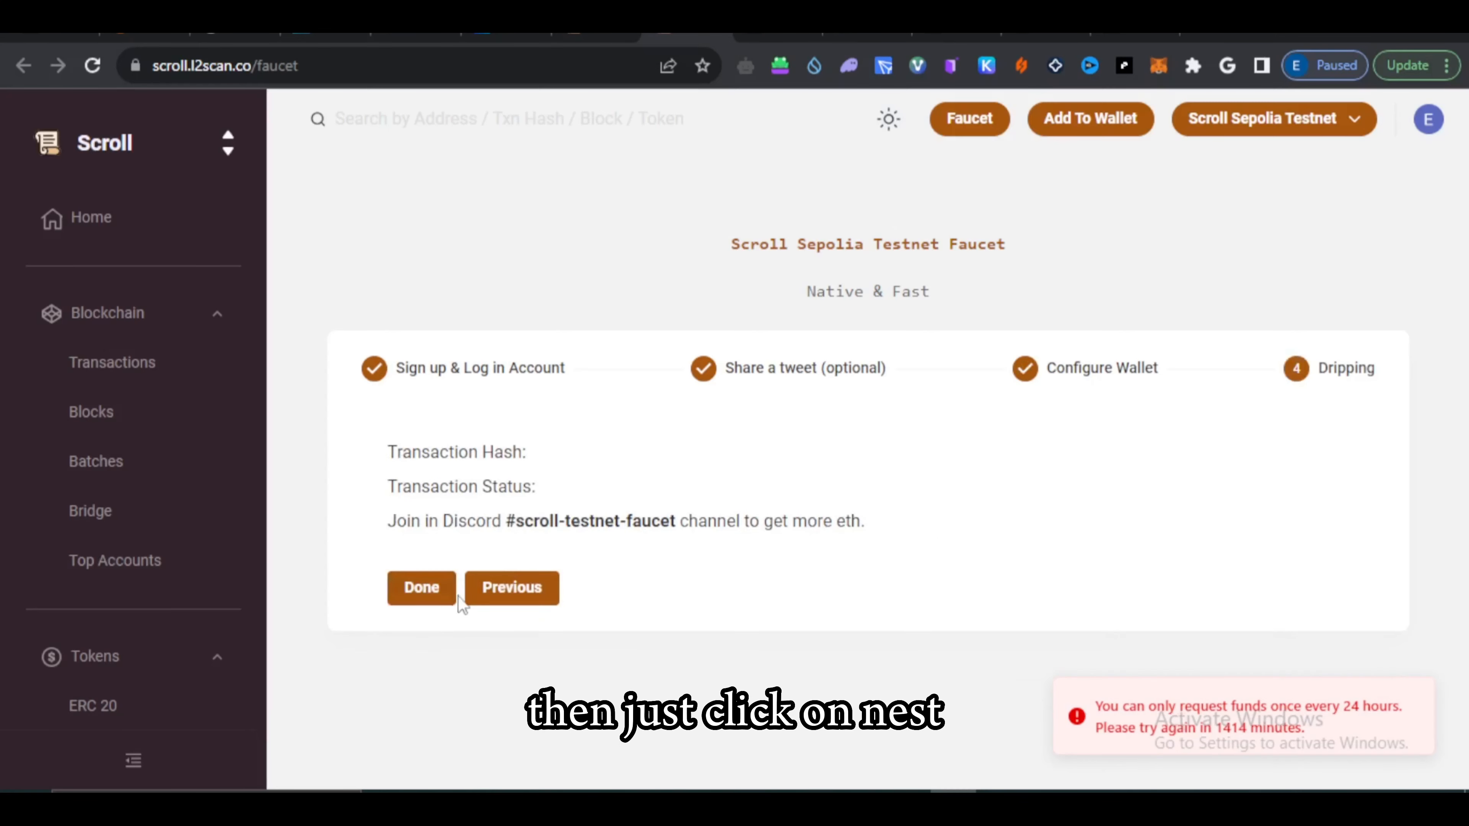
left_click(426, 596)
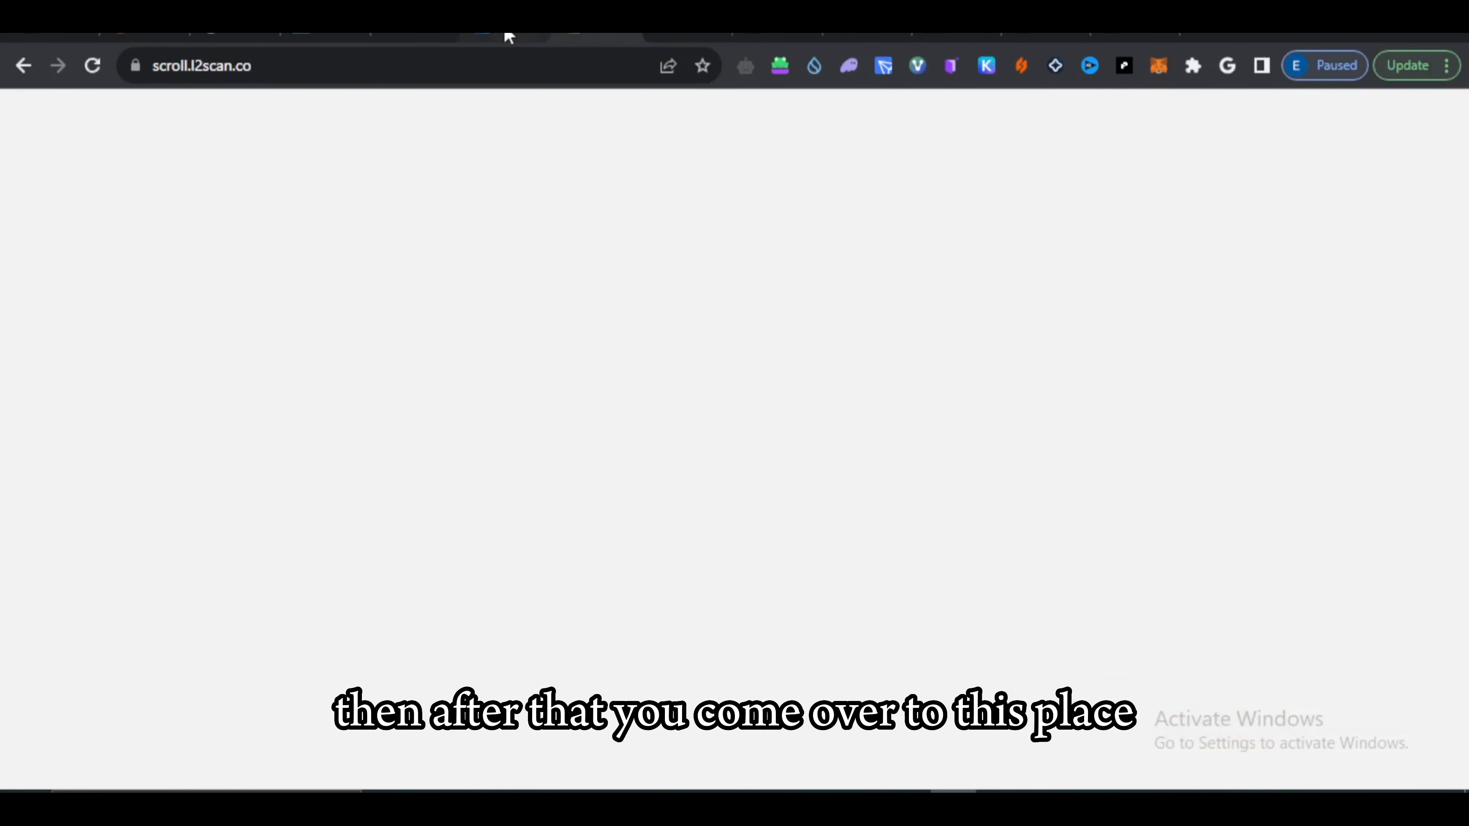
Step: Look over the Goerli faucet page and its wallet address entry for requesting Goerli ETH
left_click(508, 37)
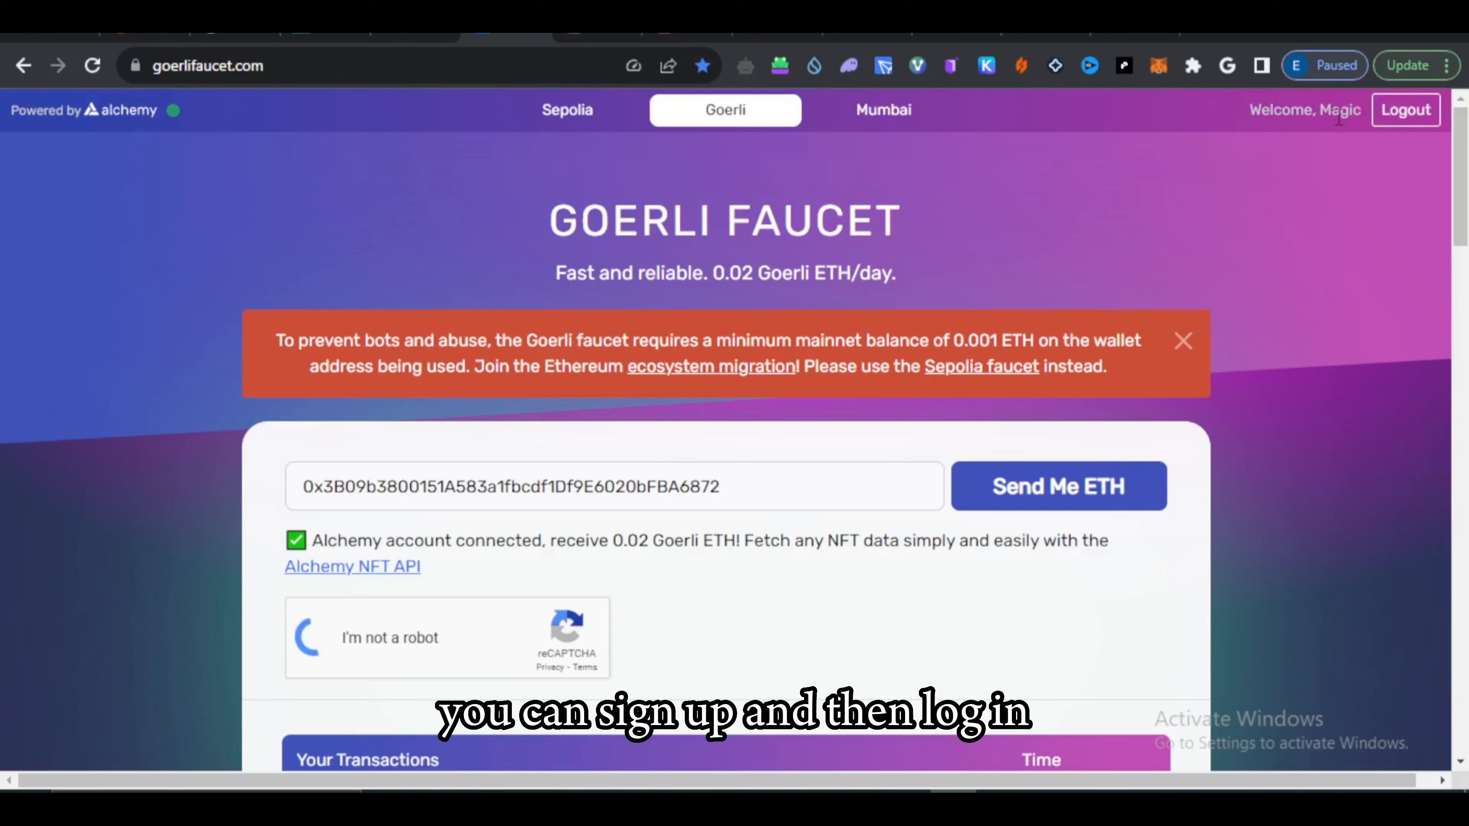
right_click(396, 486)
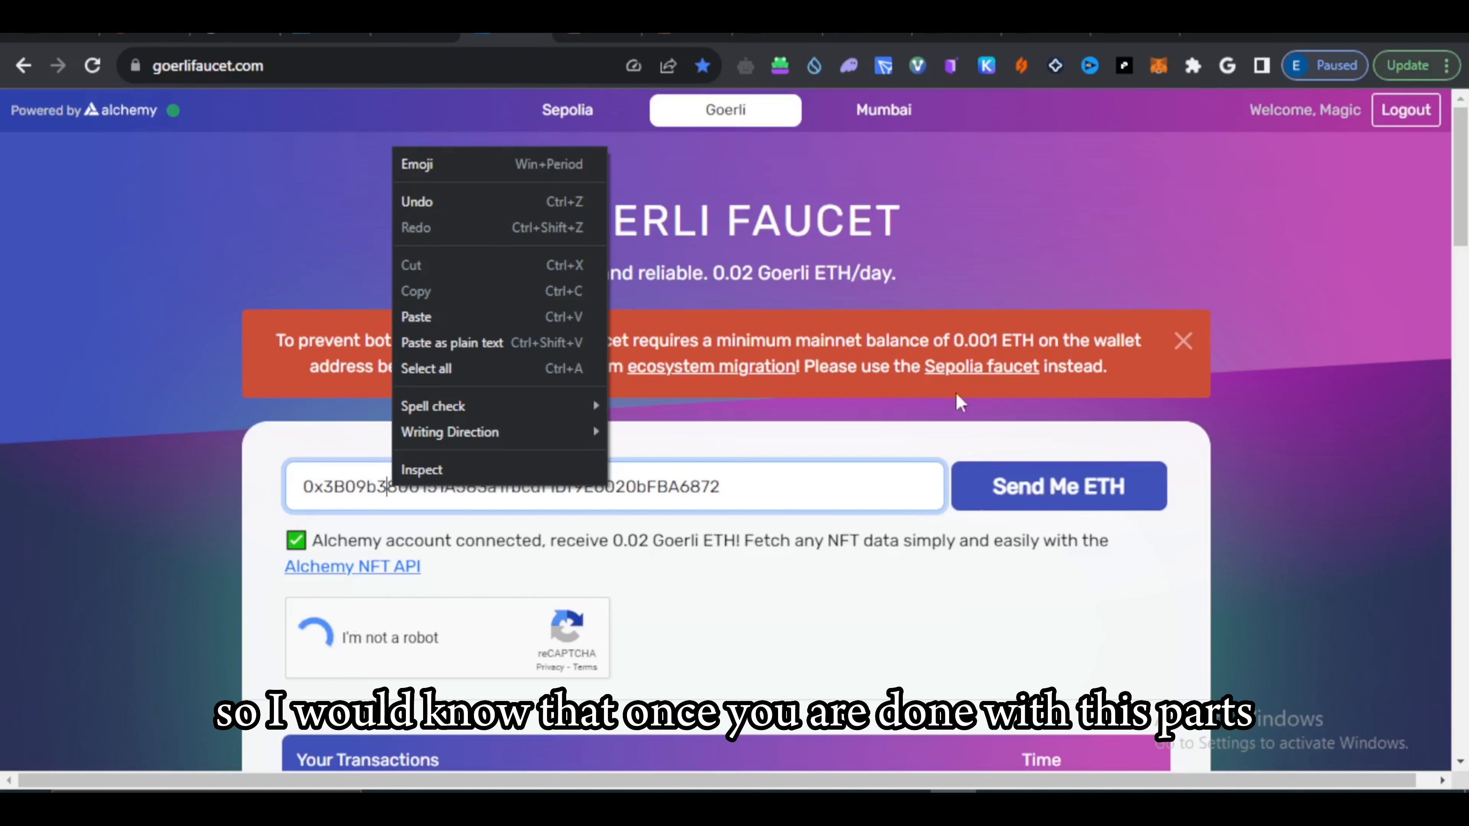
Step: Go to the Scroll bridge page and switch the connected MetaMask wallet to the Ethereum Sepolia network
left_click(412, 36)
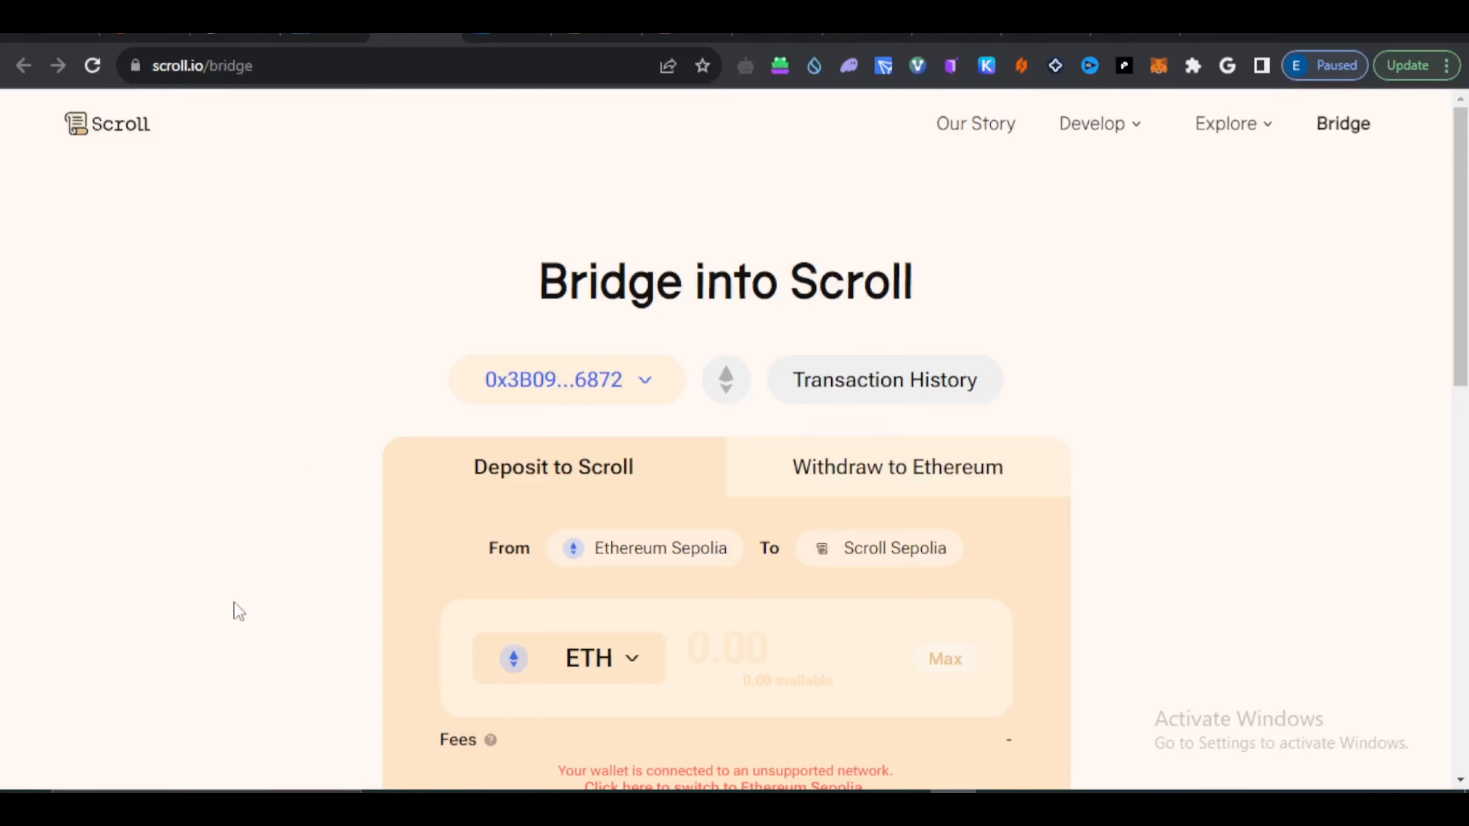
scroll(817, 360, "down", 4)
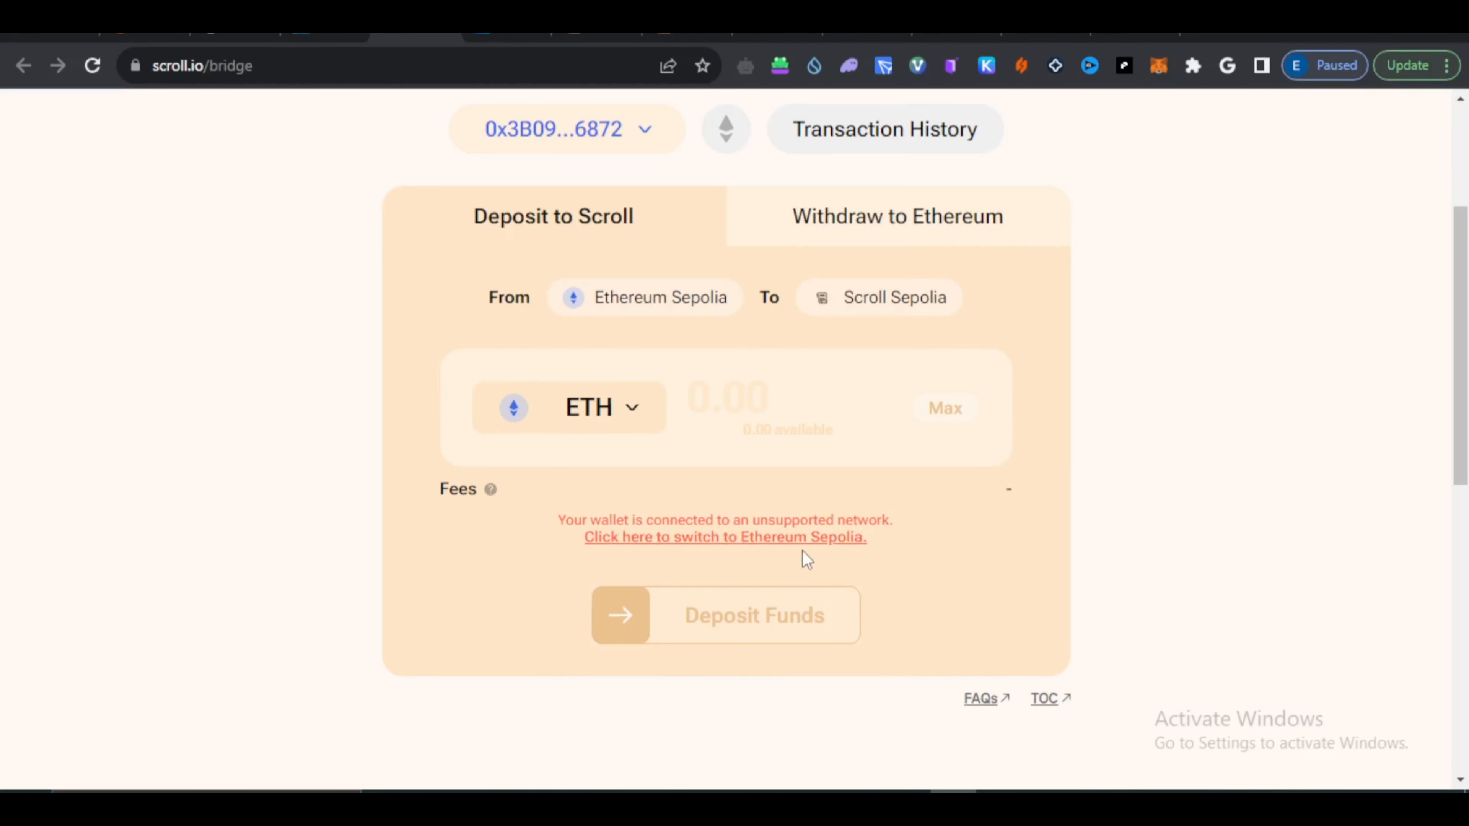
left_click(752, 544)
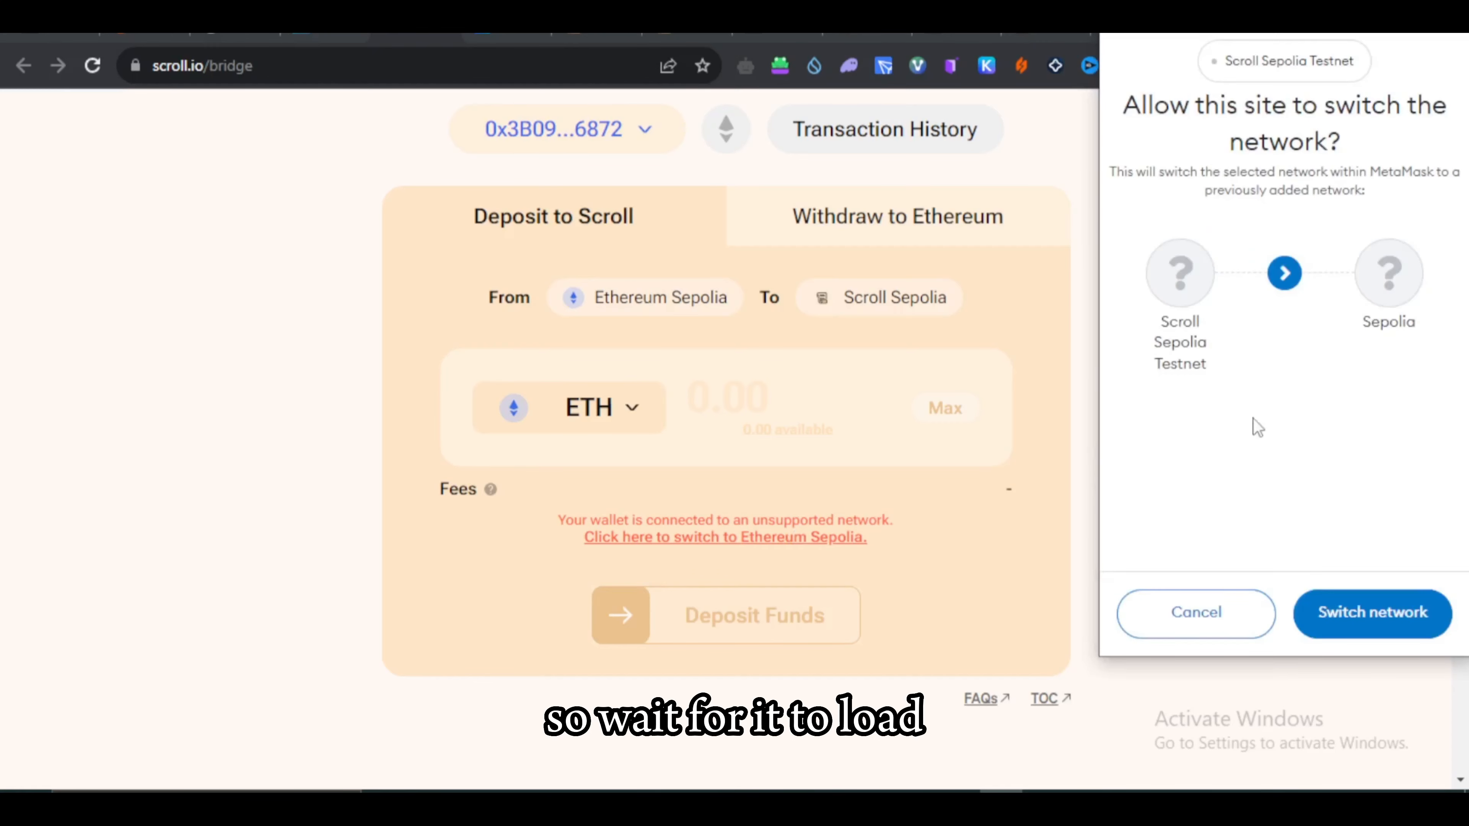
left_click(1379, 621)
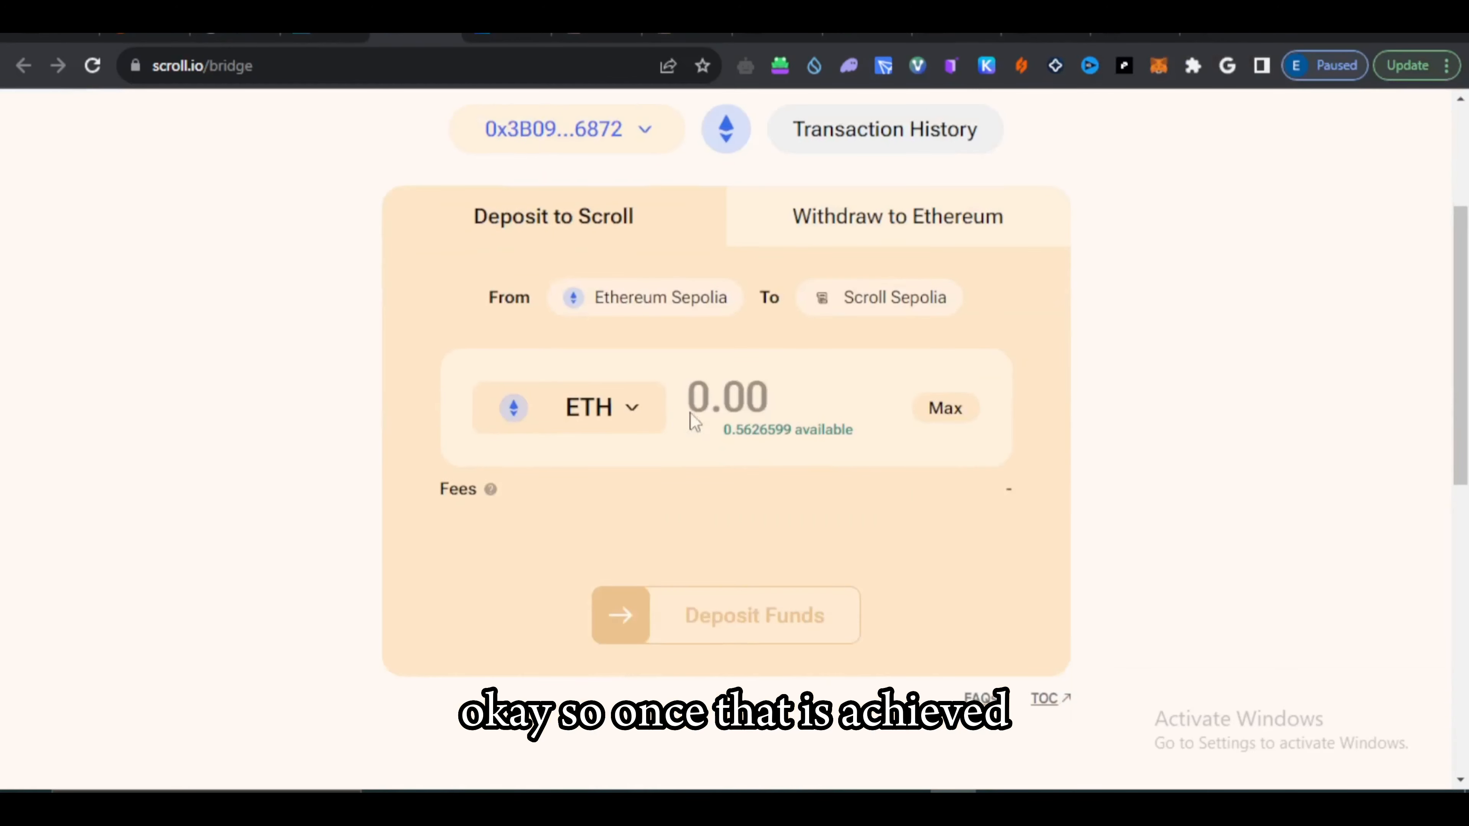
Step: Deposit 0.1 ETH from Ethereum Sepolia to Scroll Sepolia and confirm the transaction in MetaMask
left_click(751, 398)
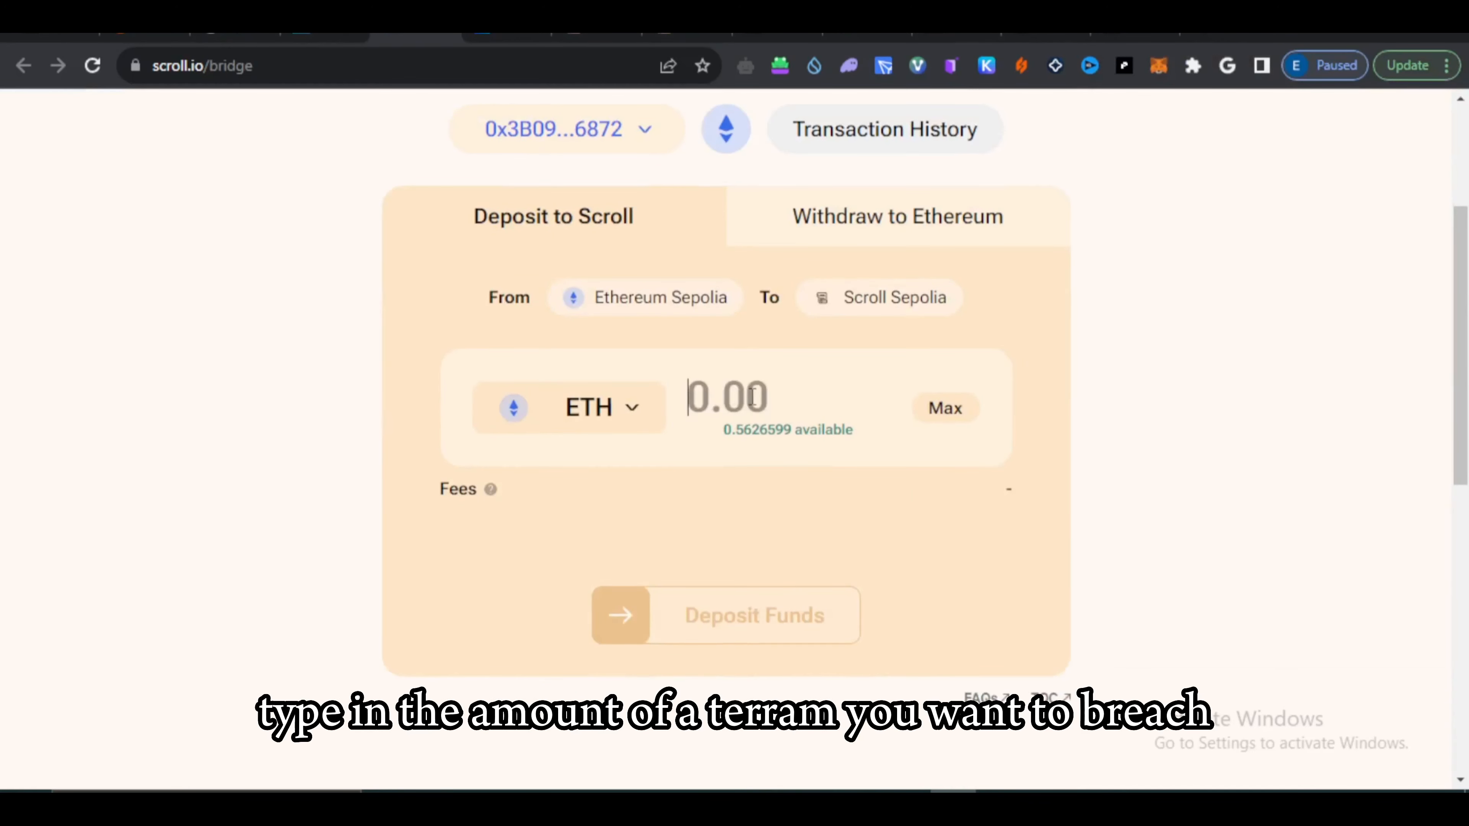
type("0.1")
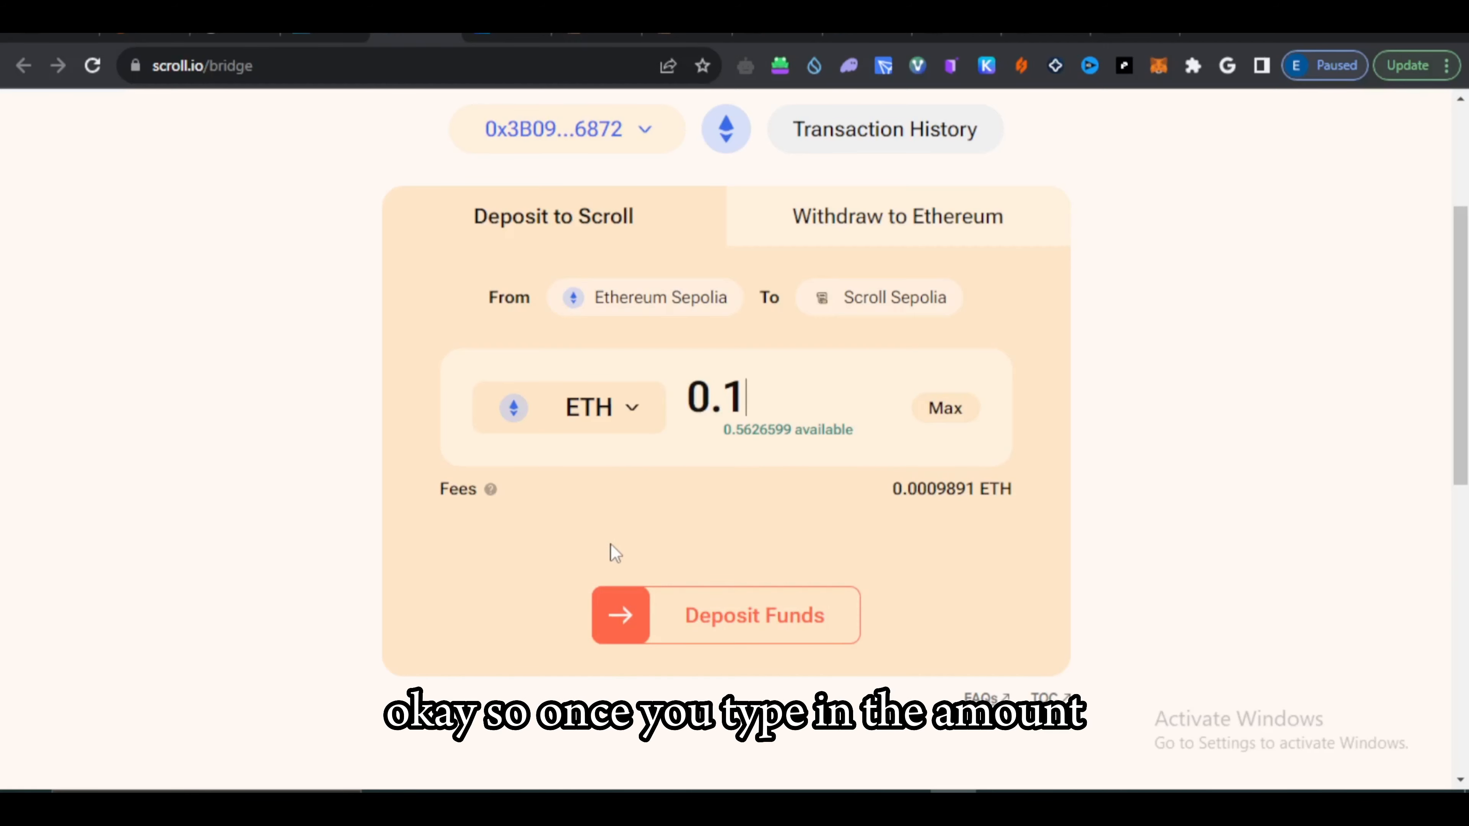
left_click(718, 623)
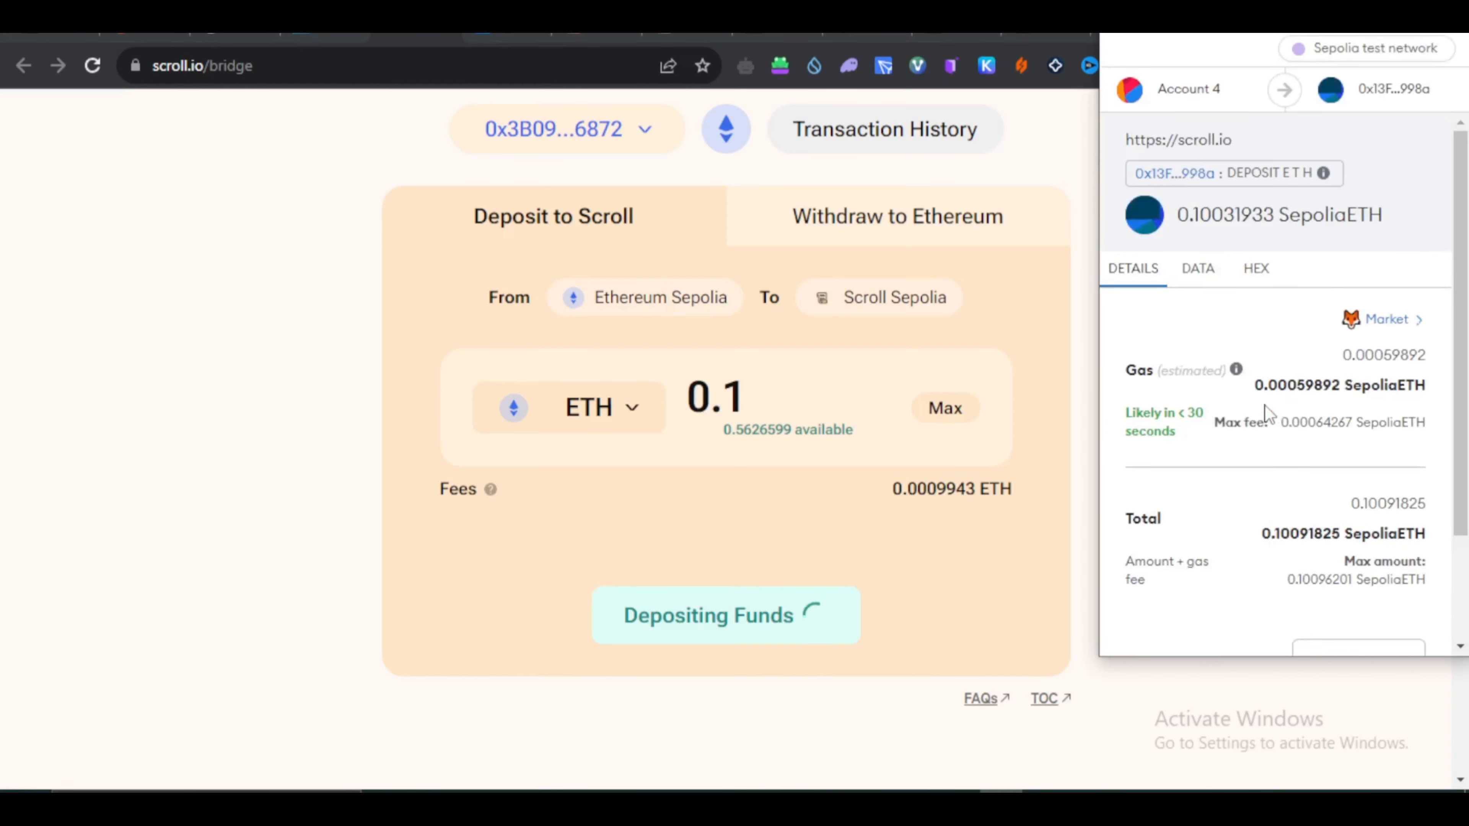
scroll(1271, 424, "down", 3)
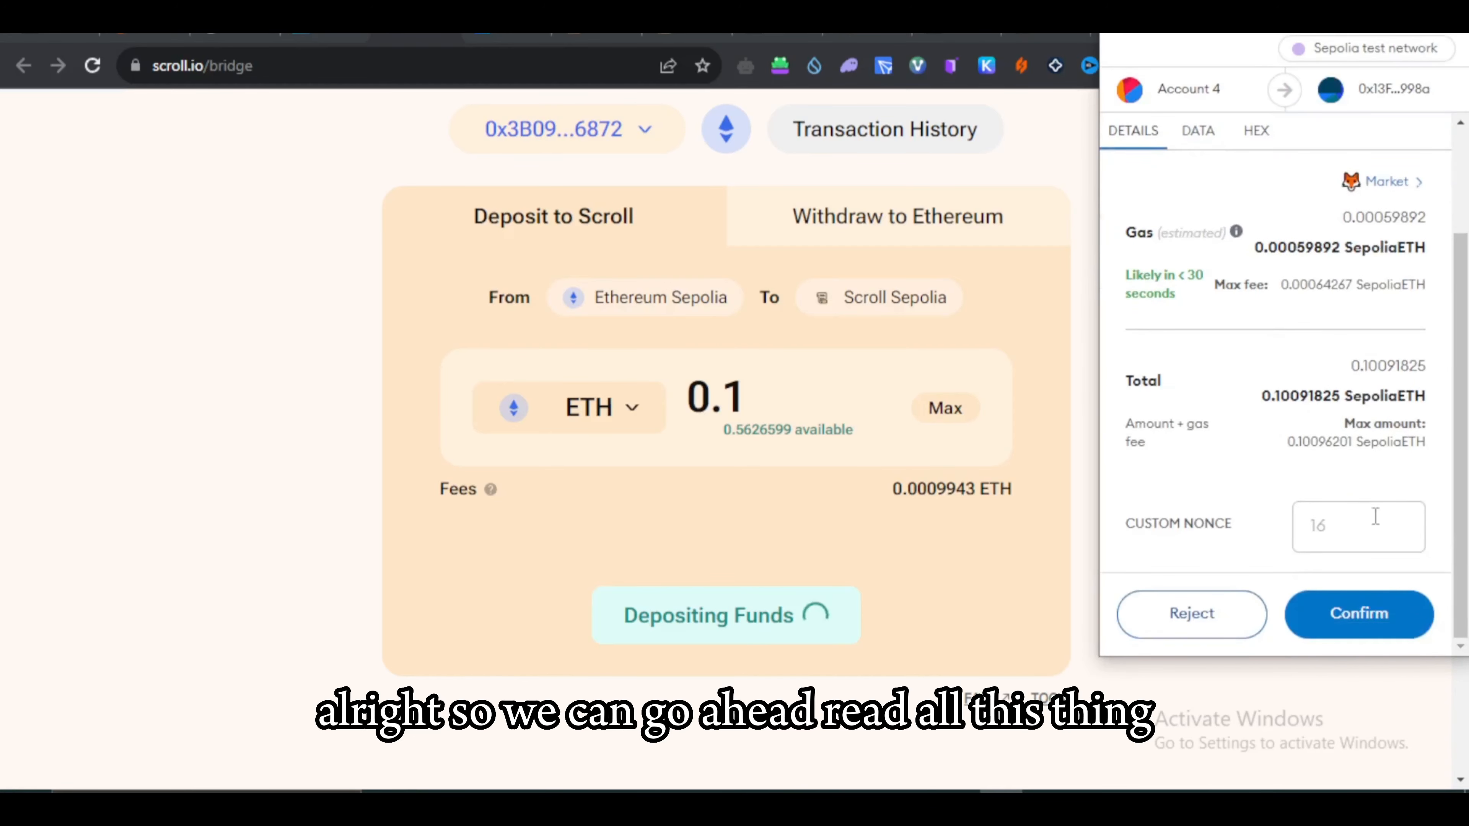
left_click(1352, 615)
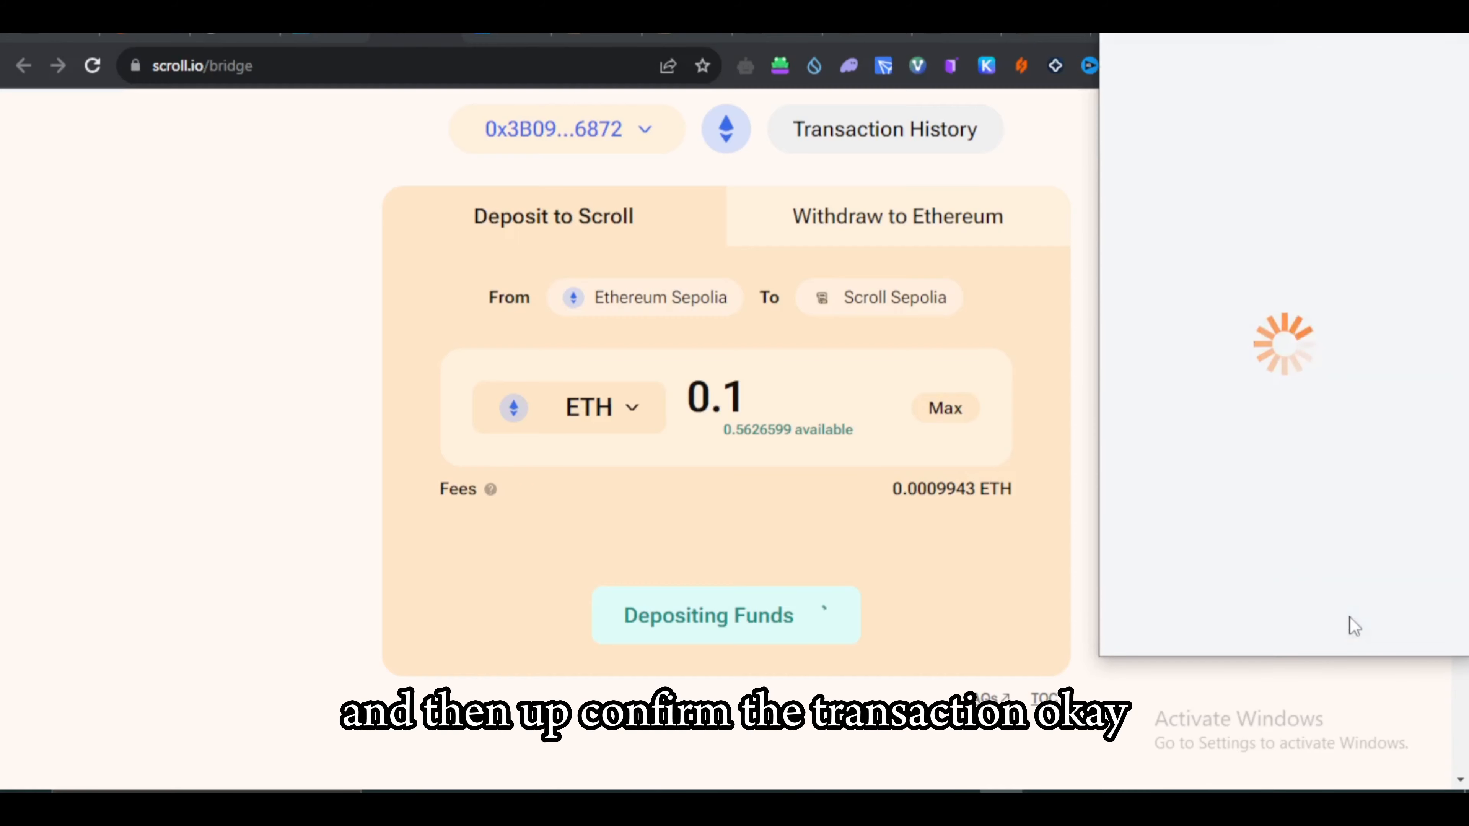
scroll(904, 573, "up", 3)
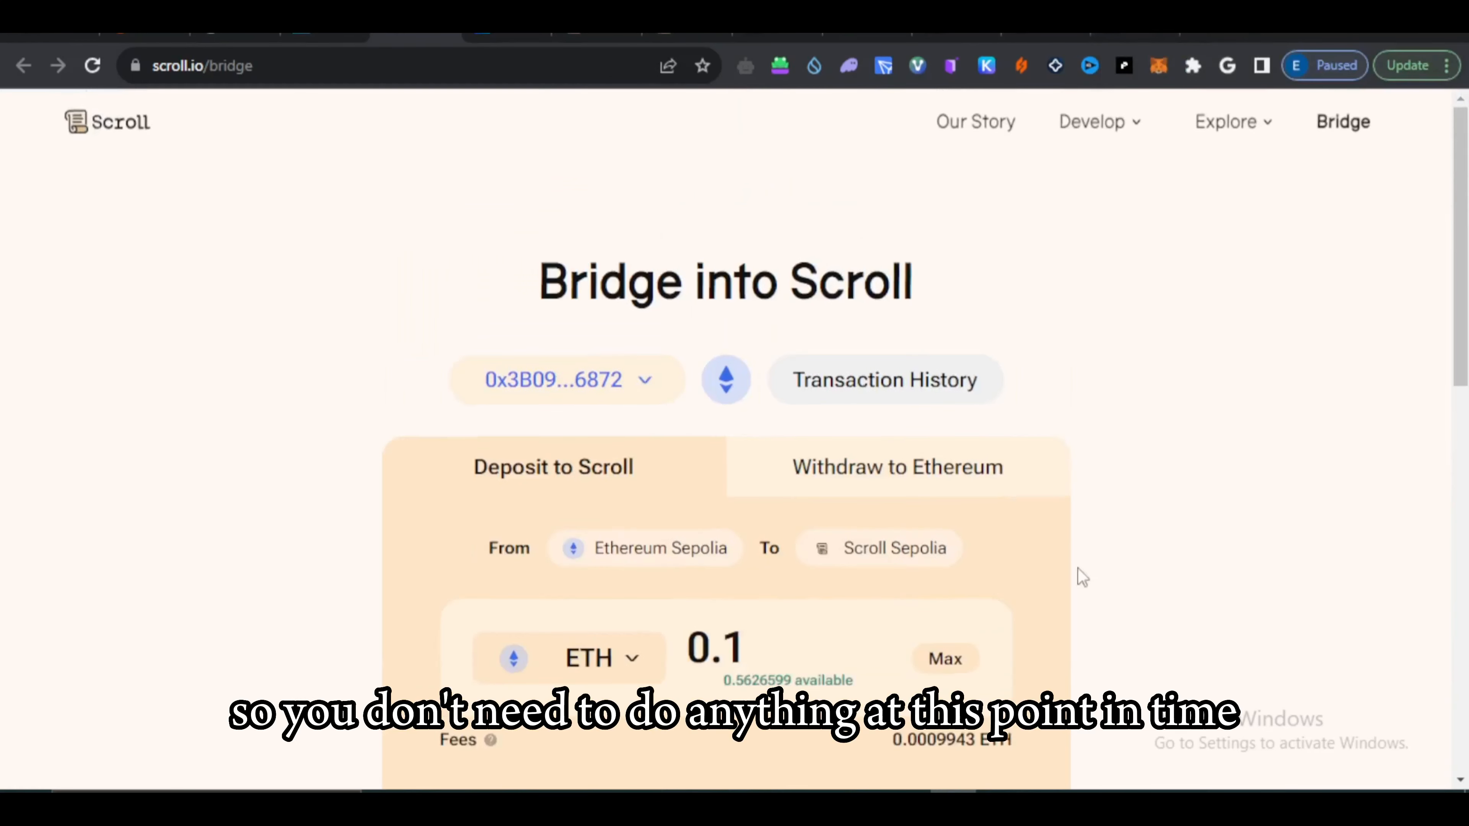
scroll(1108, 564, "down", 3)
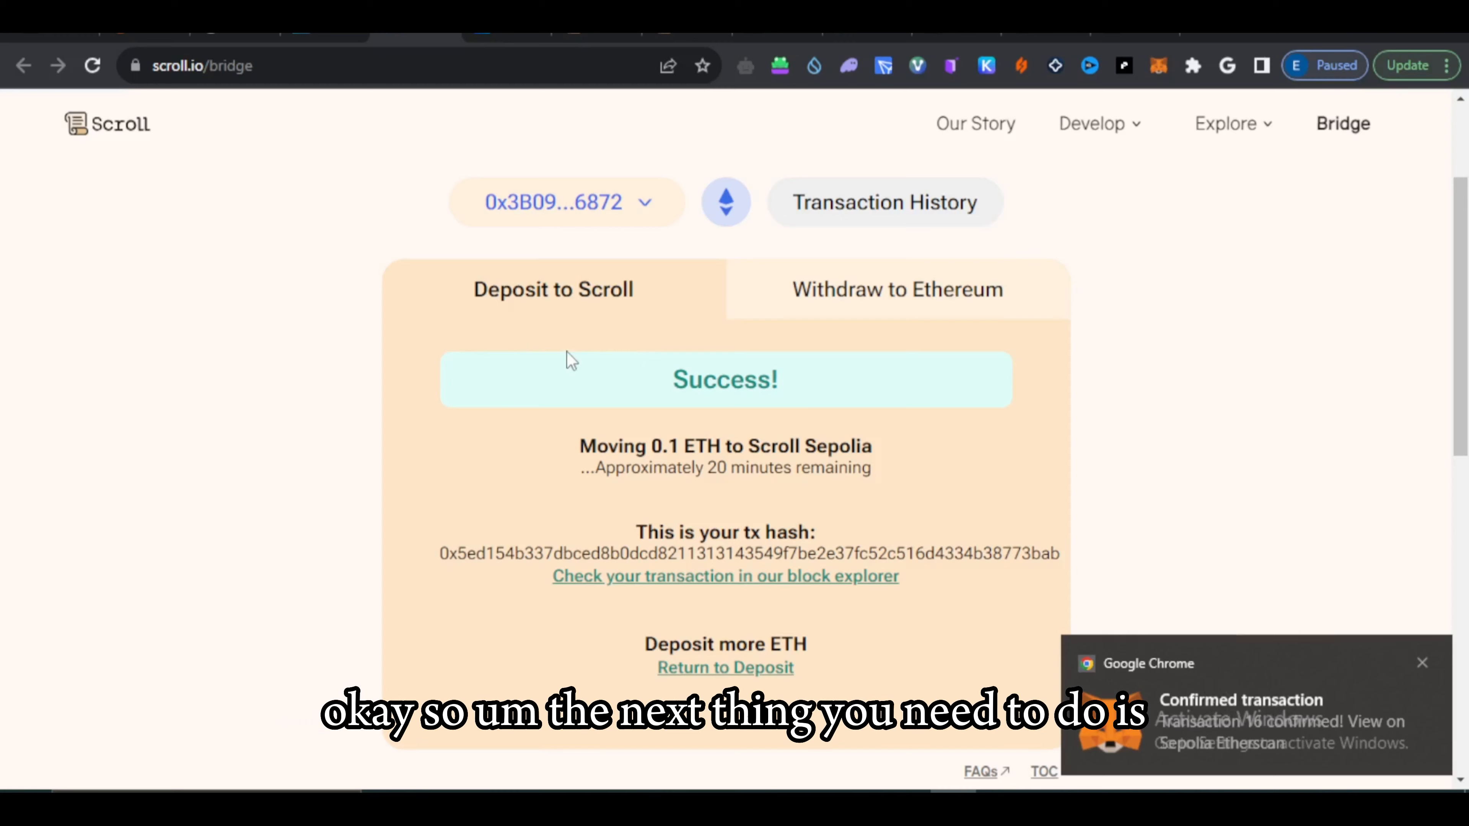
Step: Choose to withdraw to Ethereum and switch the MetaMask network to Scroll Sepolia Testnet
left_click(907, 305)
scroll(886, 525, "down", 4)
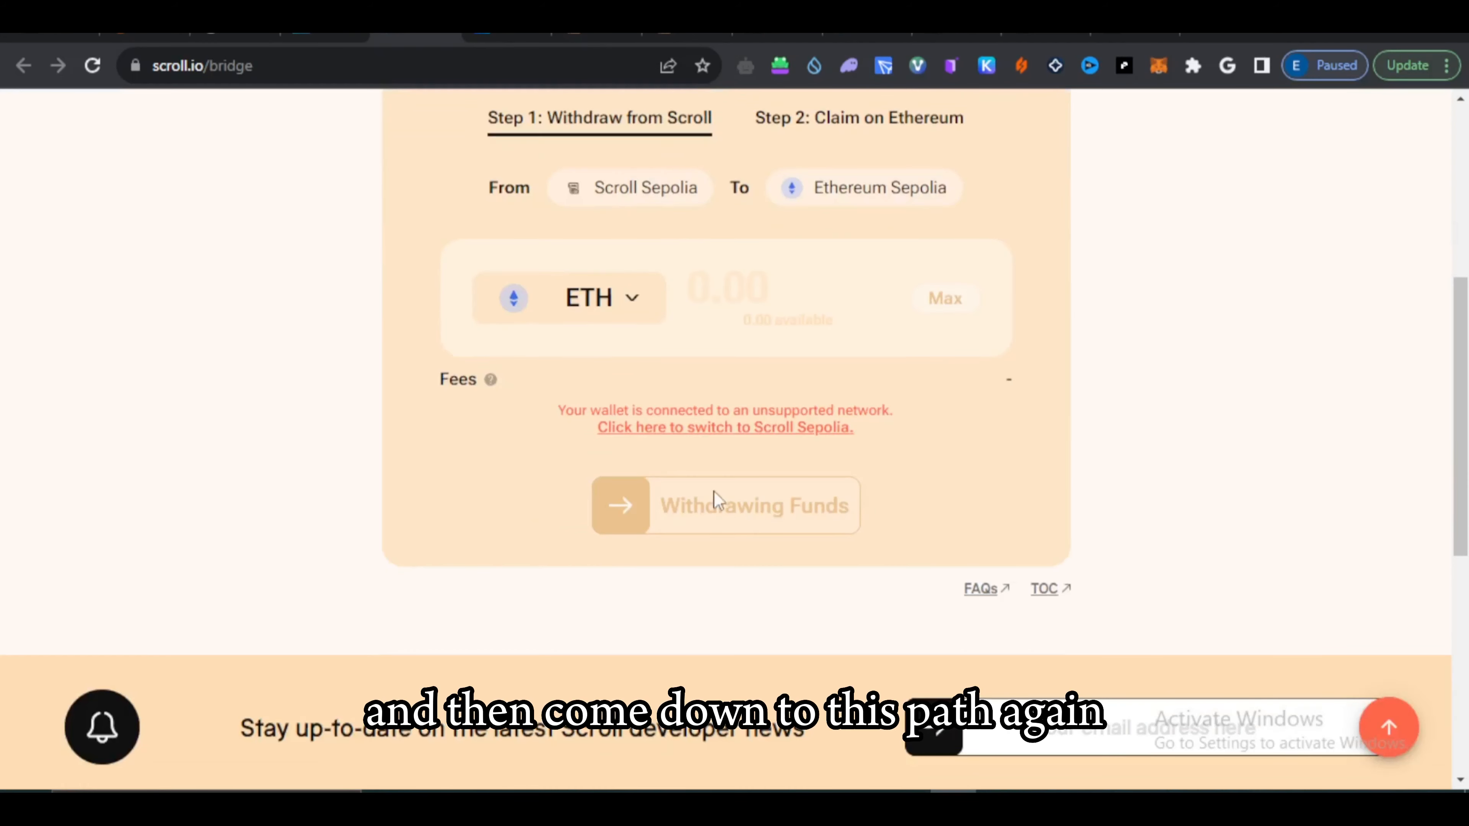
left_click(669, 433)
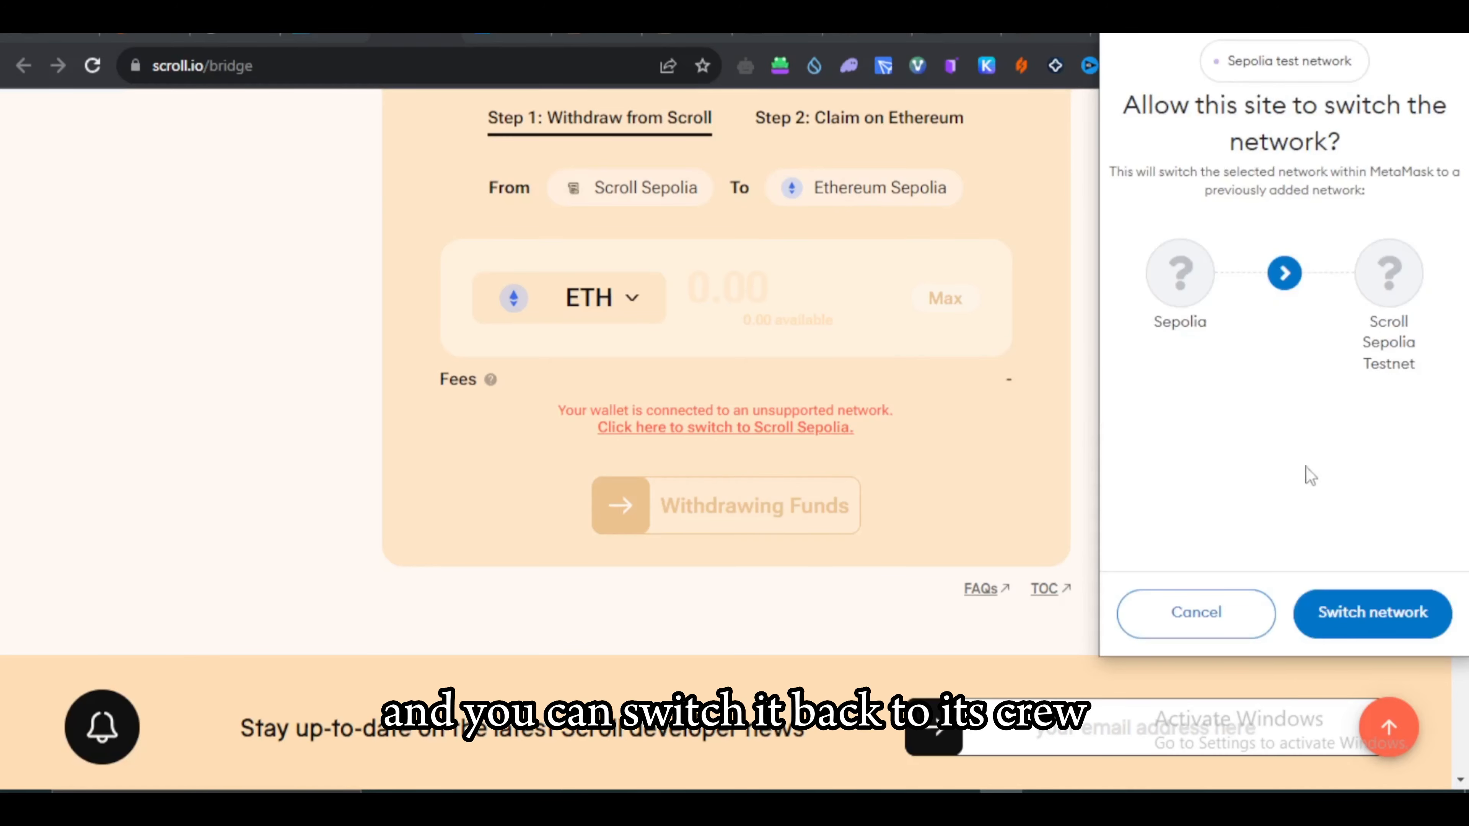
left_click(1378, 617)
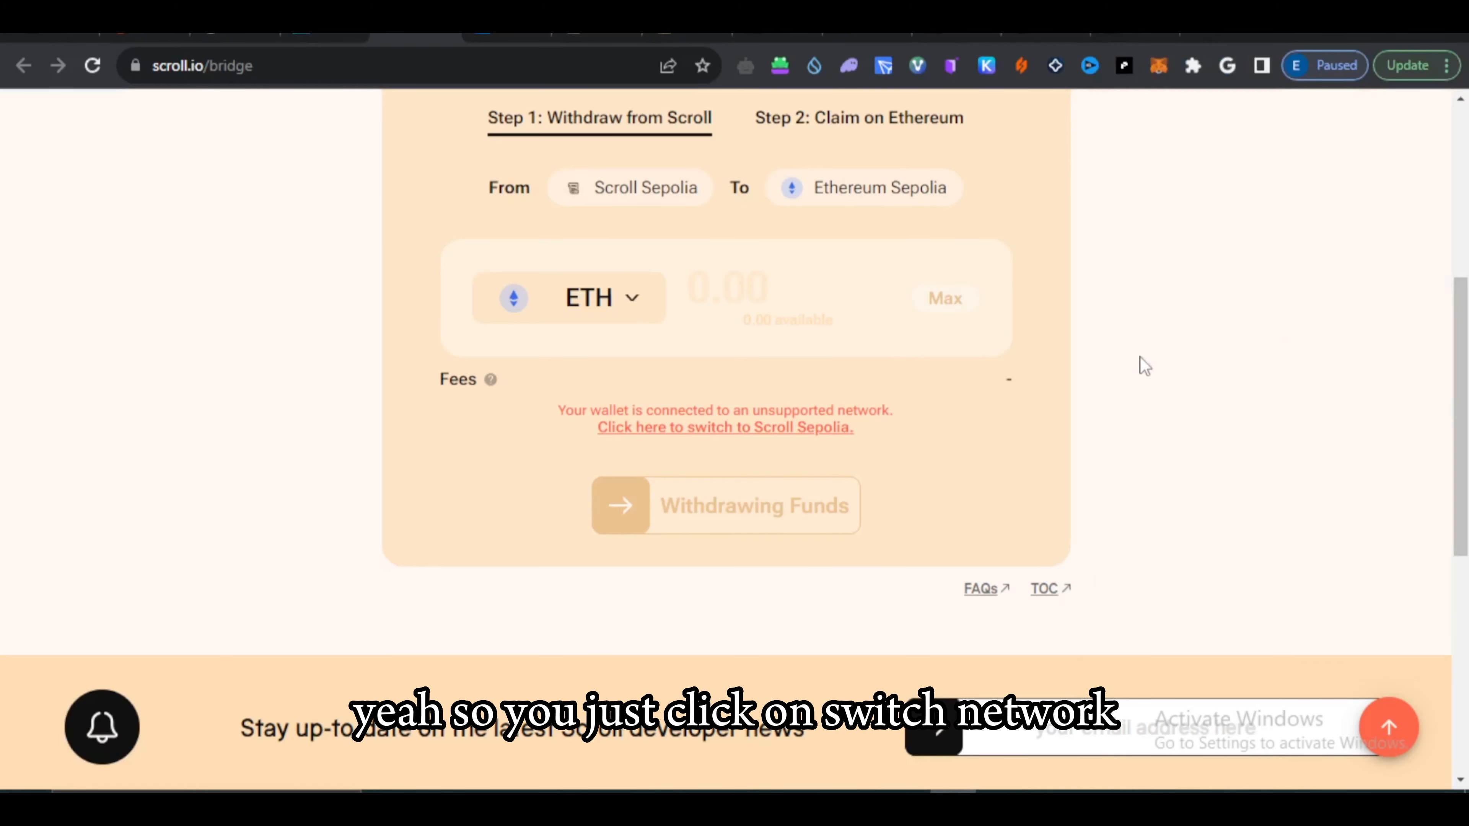
Step: Set the amount to withdraw from Scroll Sepolia to Ethereum Sepolia to 0.1 ETH
scroll(1145, 365, "up", 2)
scroll(1150, 366, "up", 3)
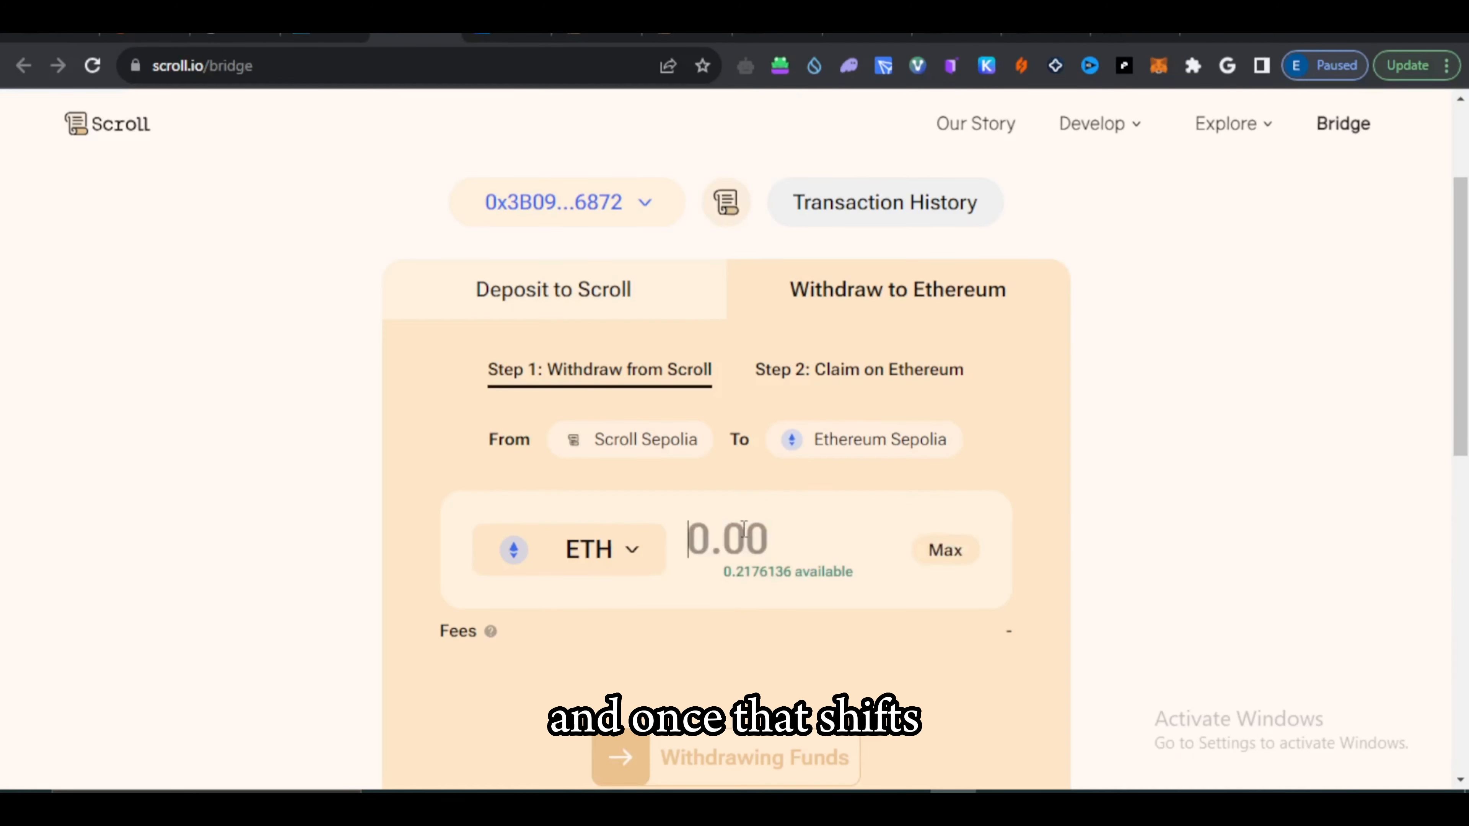
type("0")
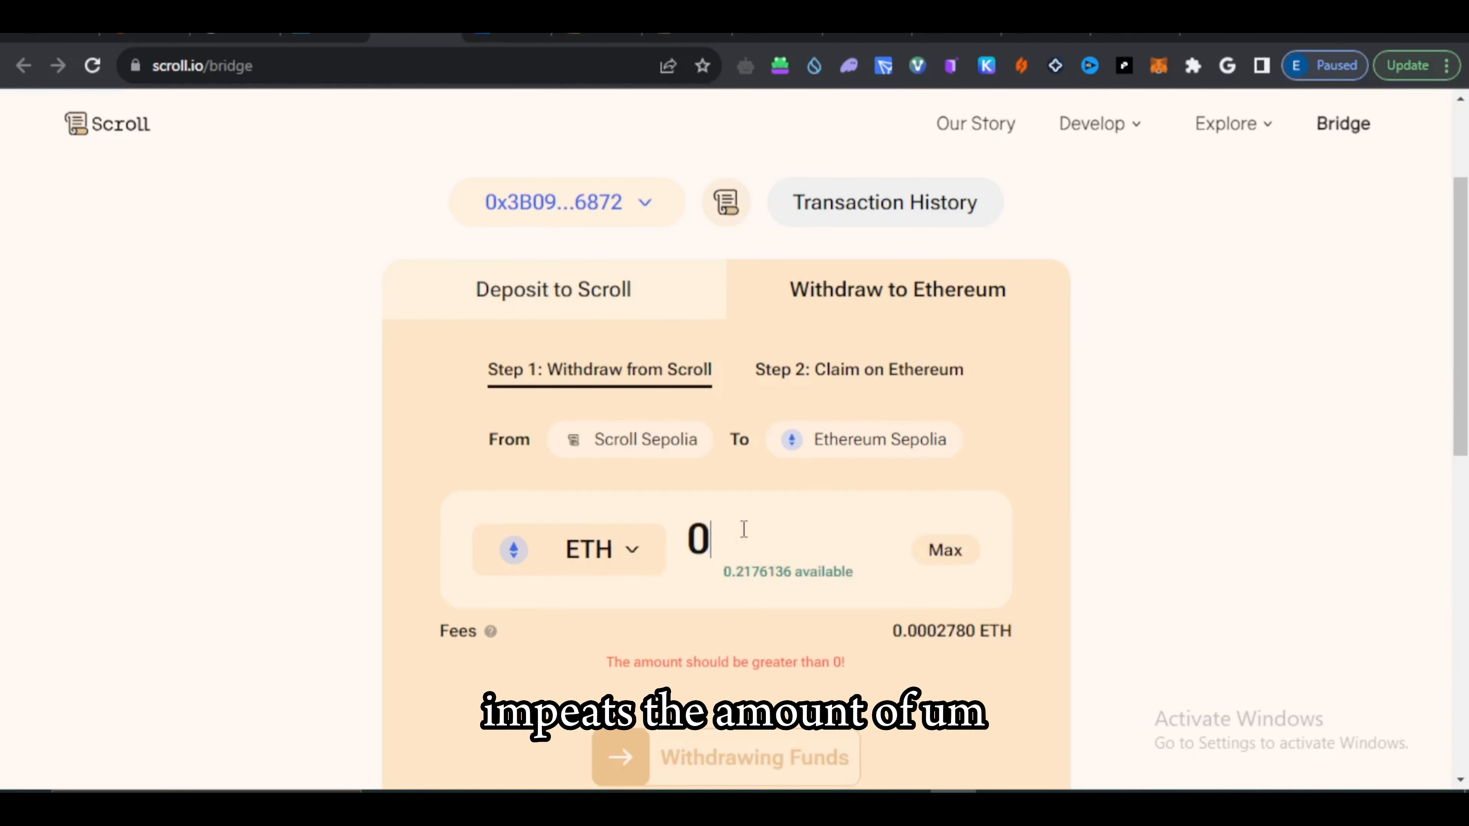
type(".1")
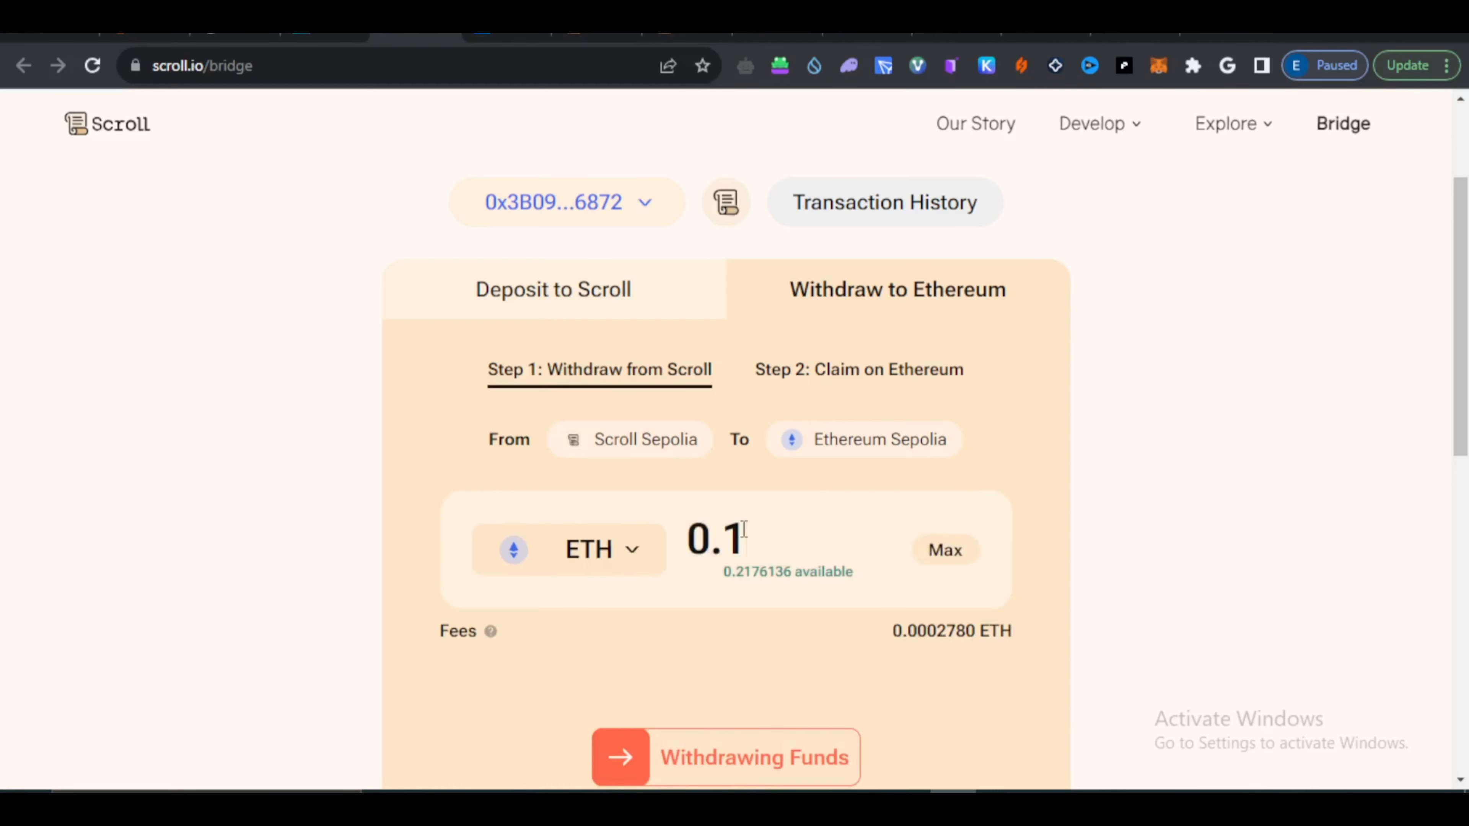
scroll(1138, 426, "down", 10)
scroll(1138, 427, "up", 8)
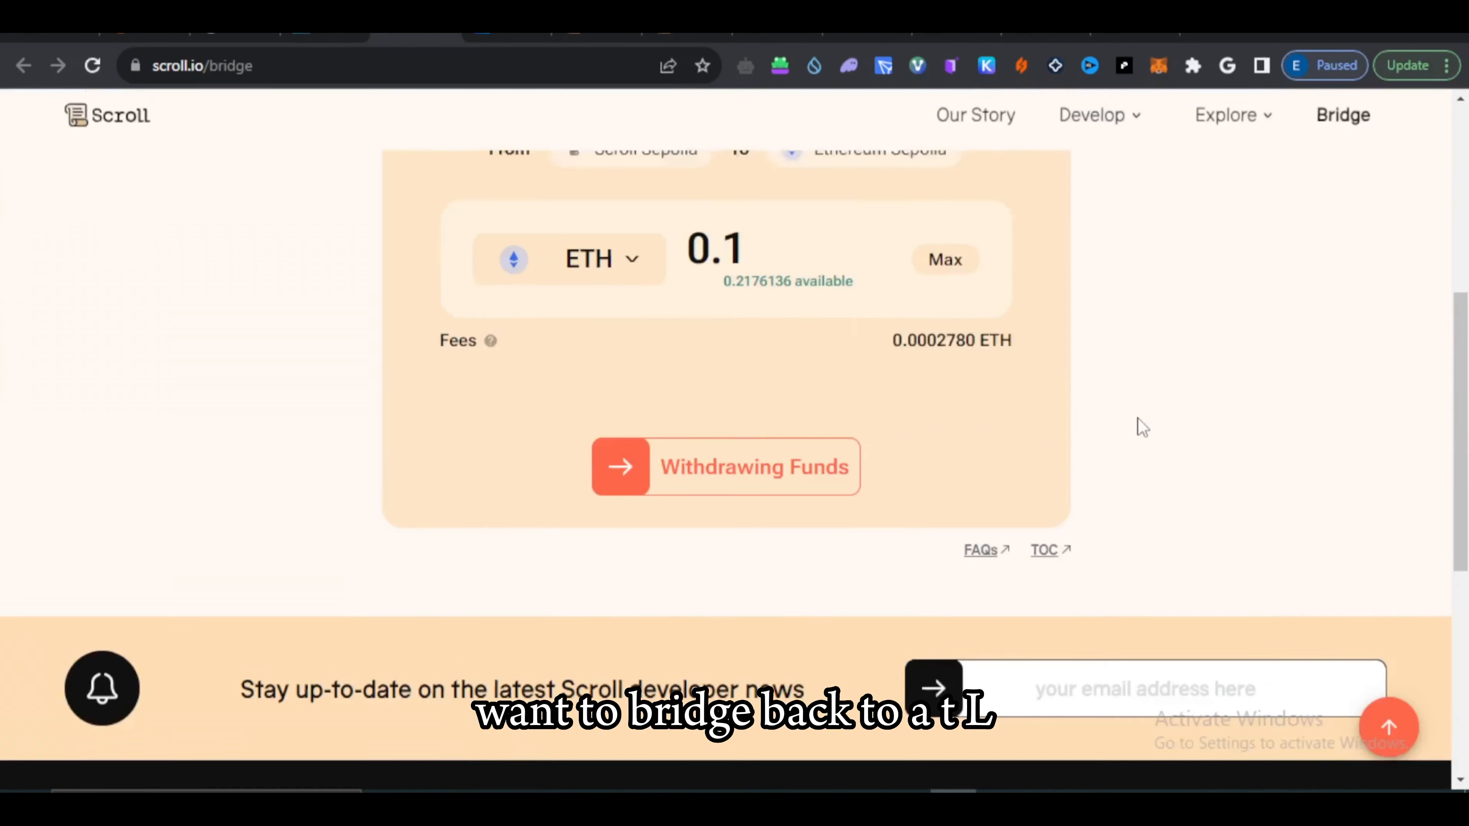
scroll(1086, 416, "up", 3)
Step: Submit the withdrawal to Ethereum Sepolia and confirm the transaction in MetaMask
left_click(684, 727)
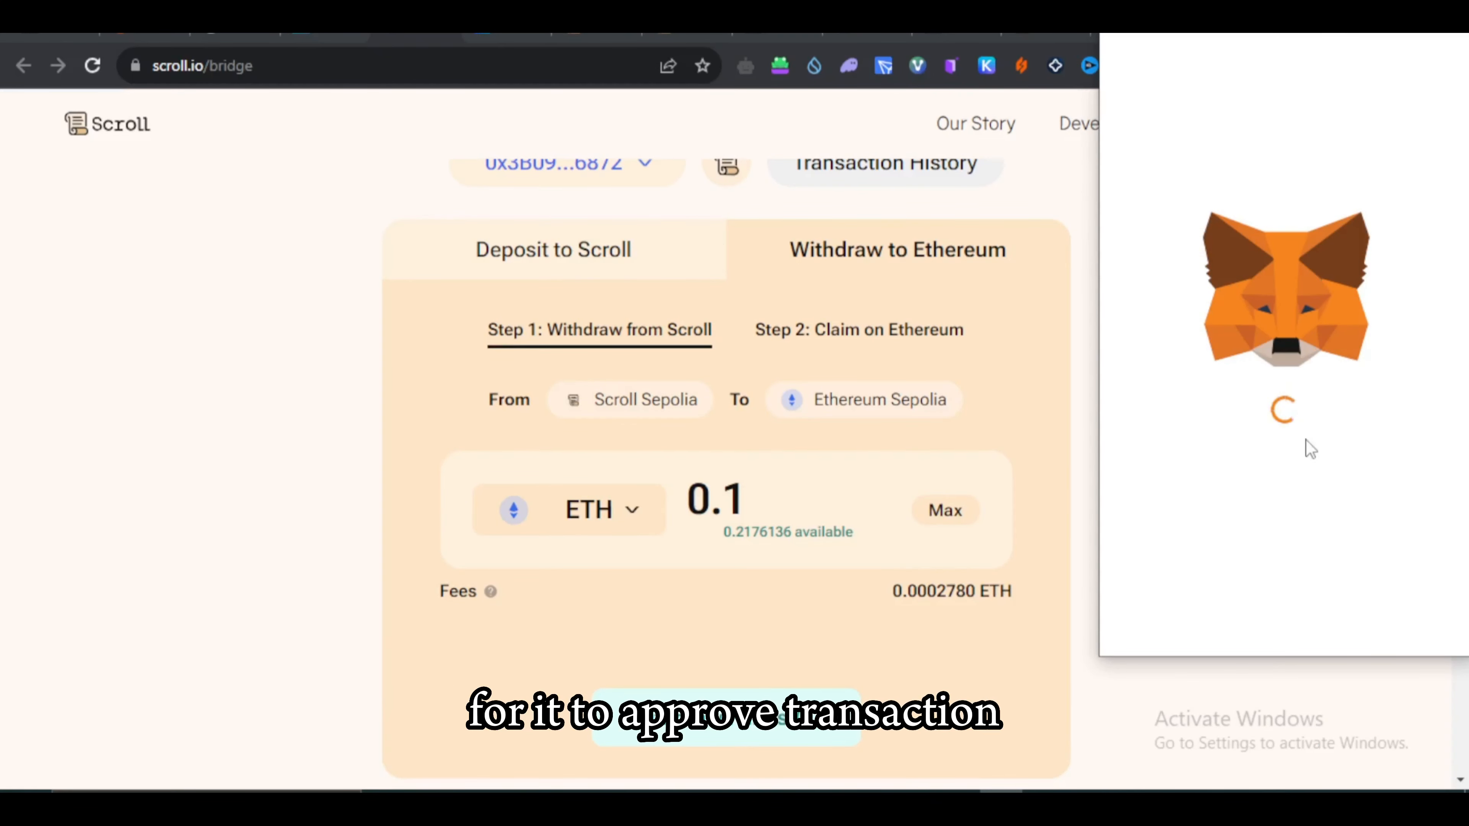
scroll(1314, 440, "down", 3)
scroll(1343, 593, "up", 3)
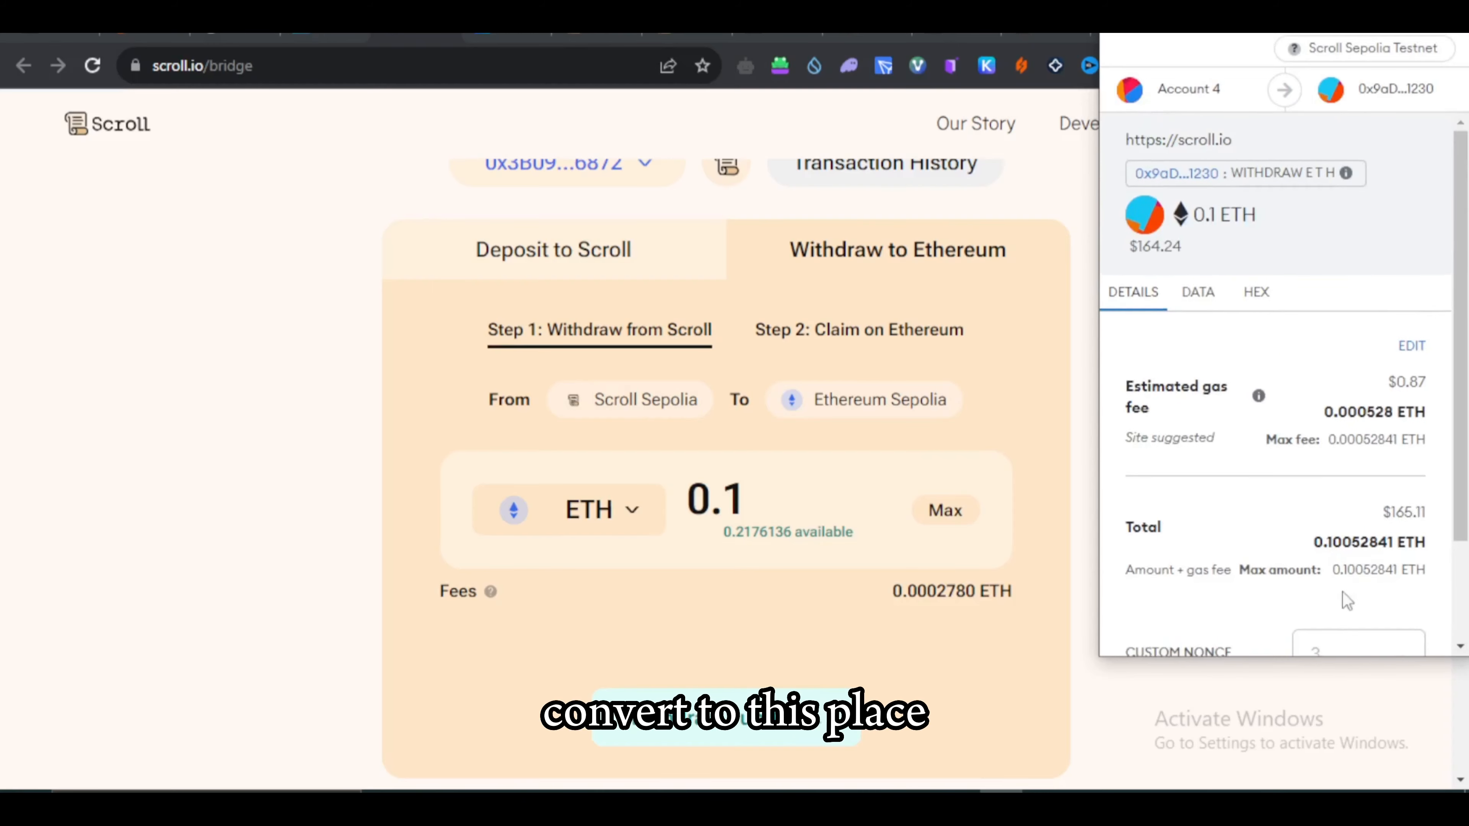
scroll(1343, 592, "down", 3)
left_click(1365, 623)
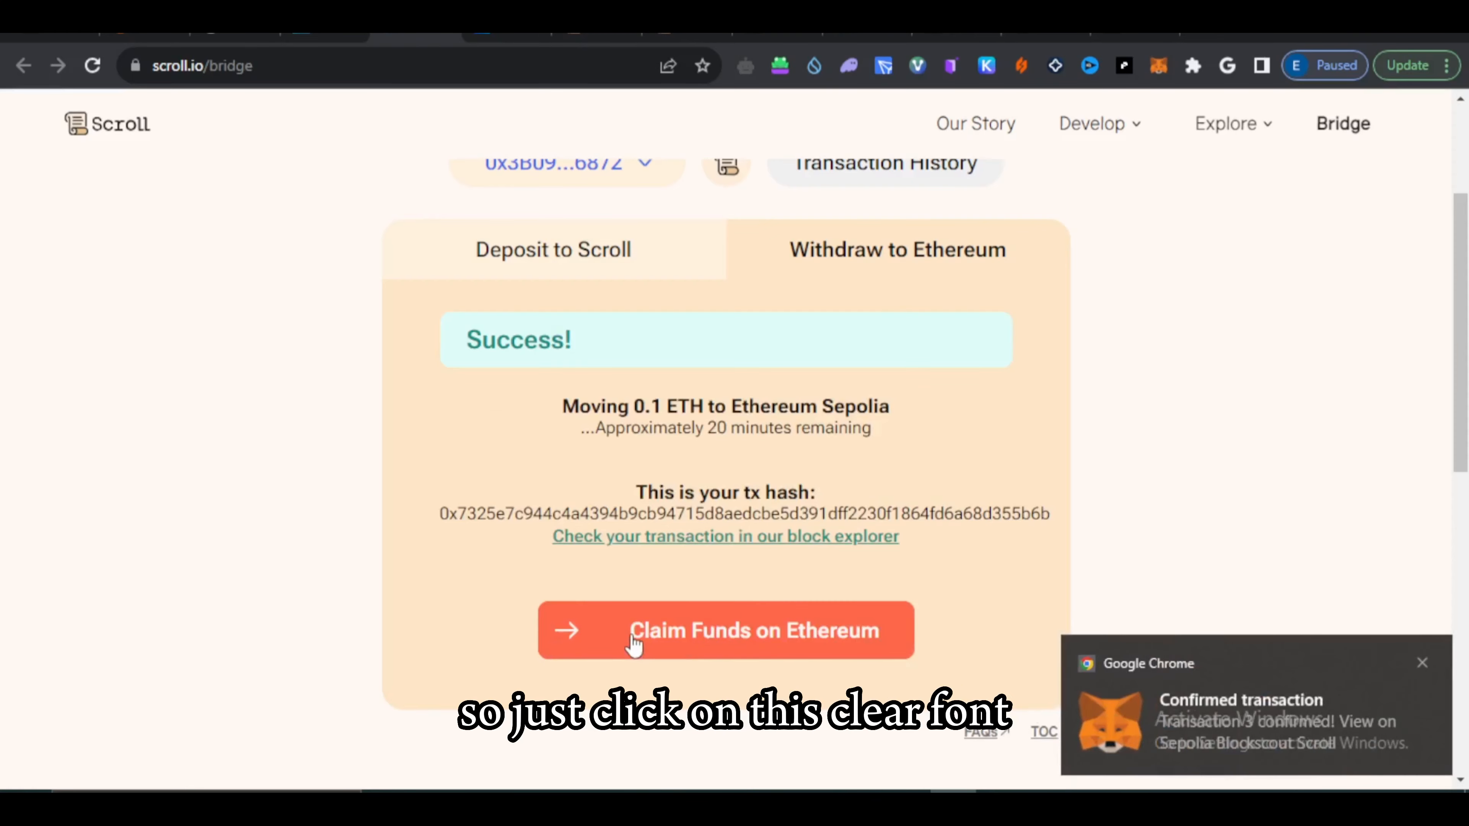
Step: Open the list of withdrawals to claim on Ethereum and switch the MetaMask network to Sepolia
left_click(634, 637)
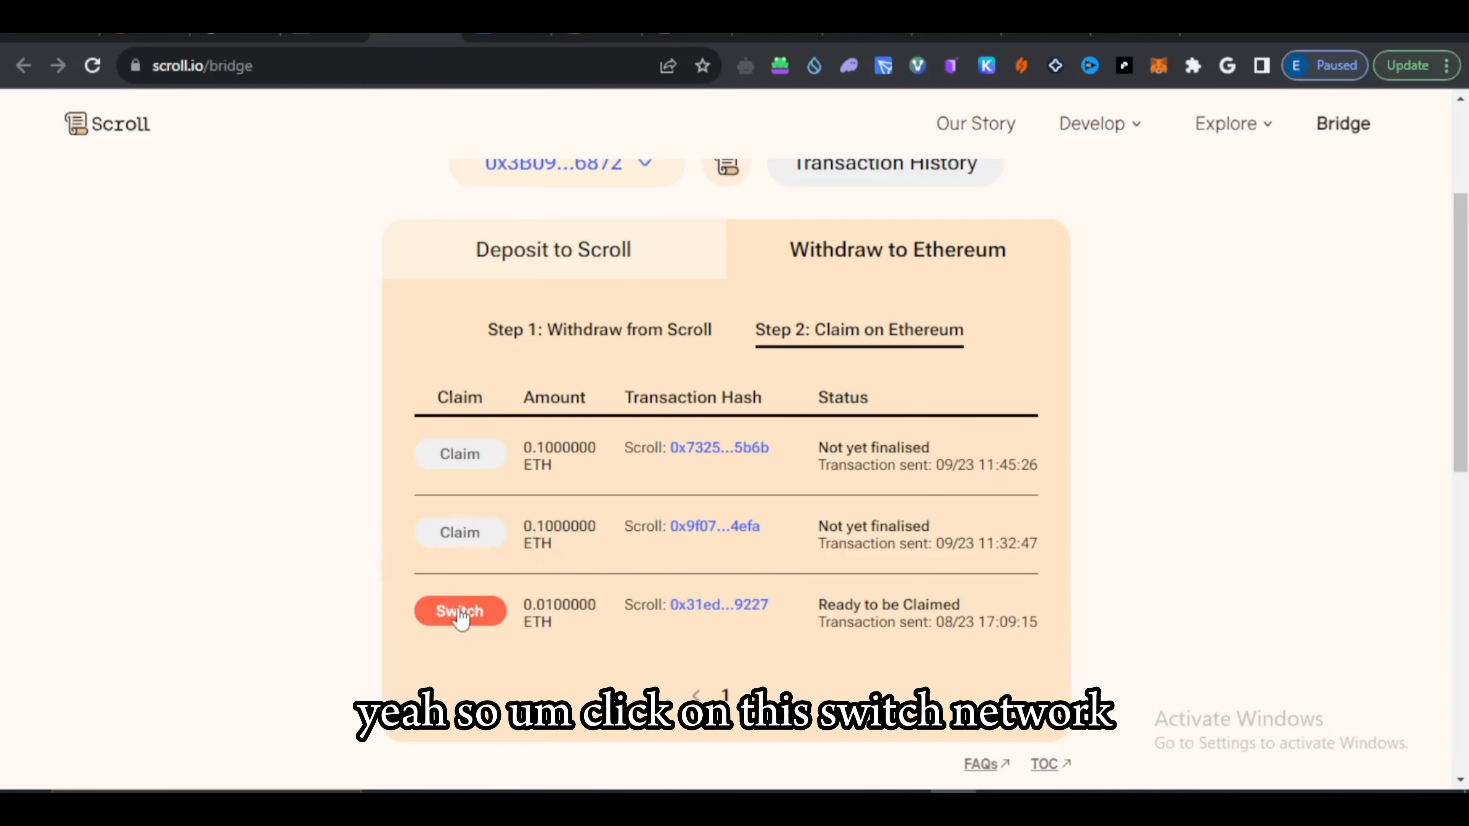
left_click(460, 613)
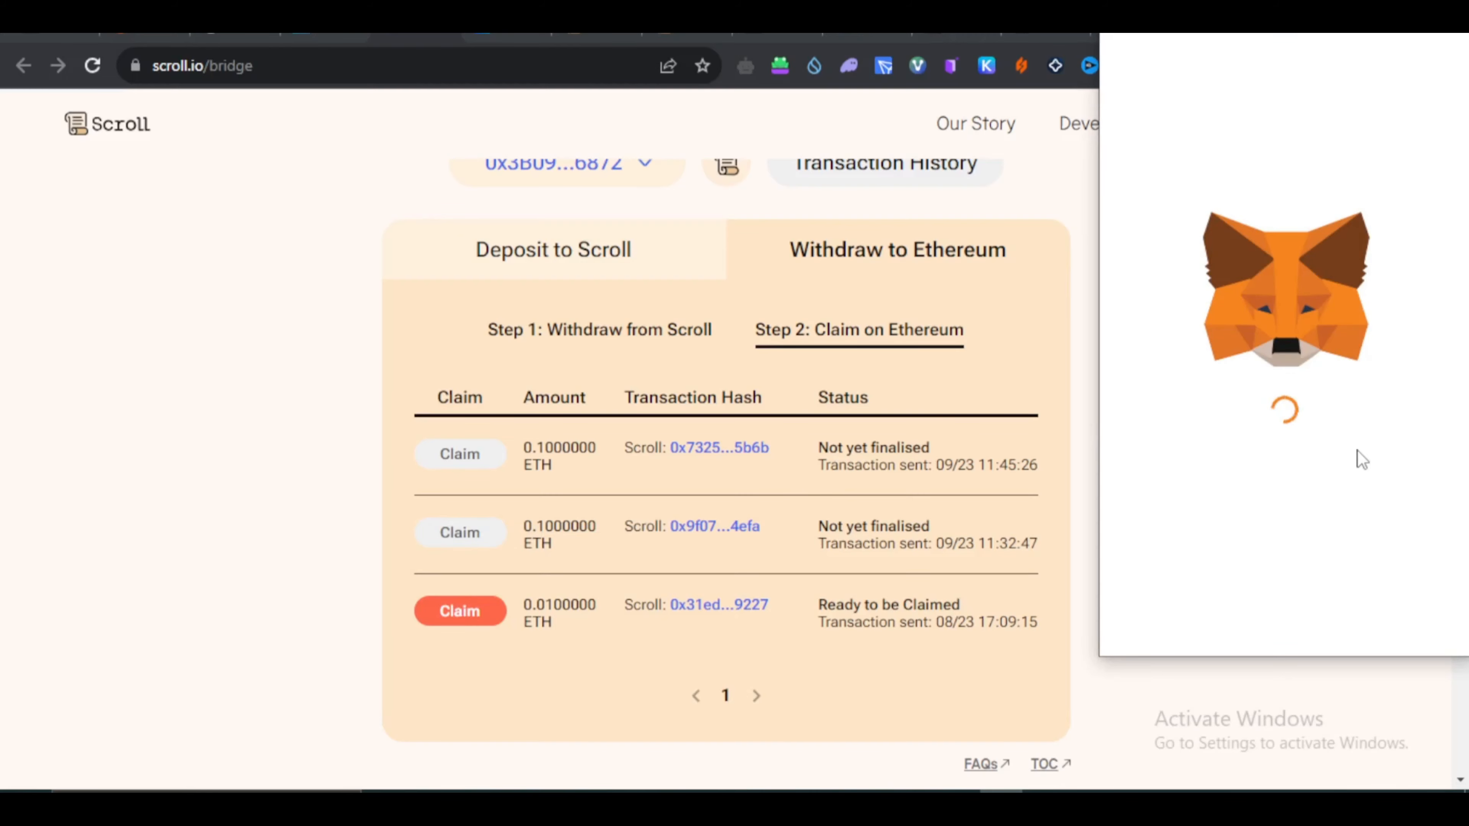
left_click(1360, 616)
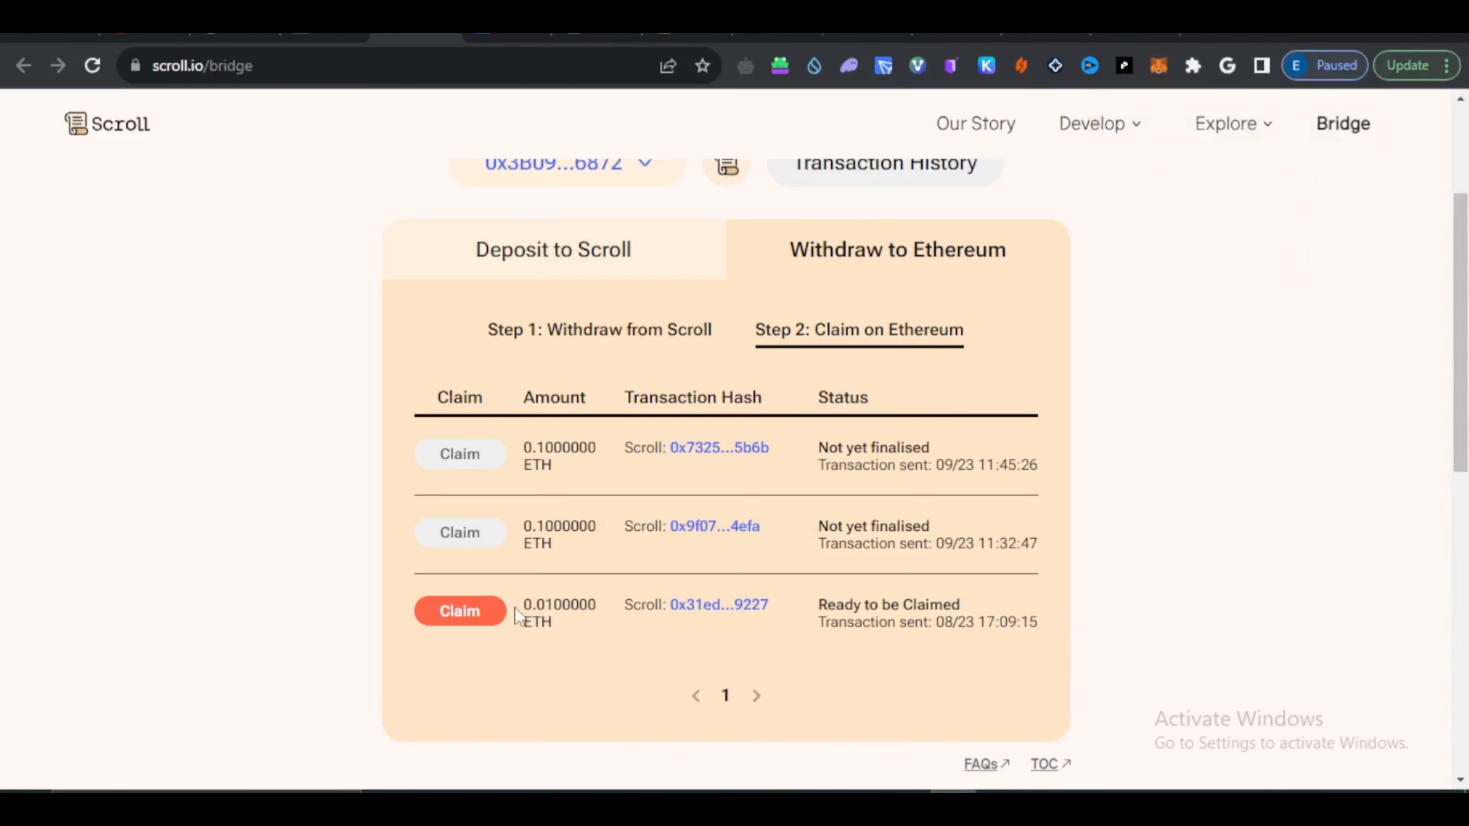
Step: Claim the 0.01 ETH withdrawal that is ready on Ethereum and confirm the transaction in MetaMask
left_click(443, 621)
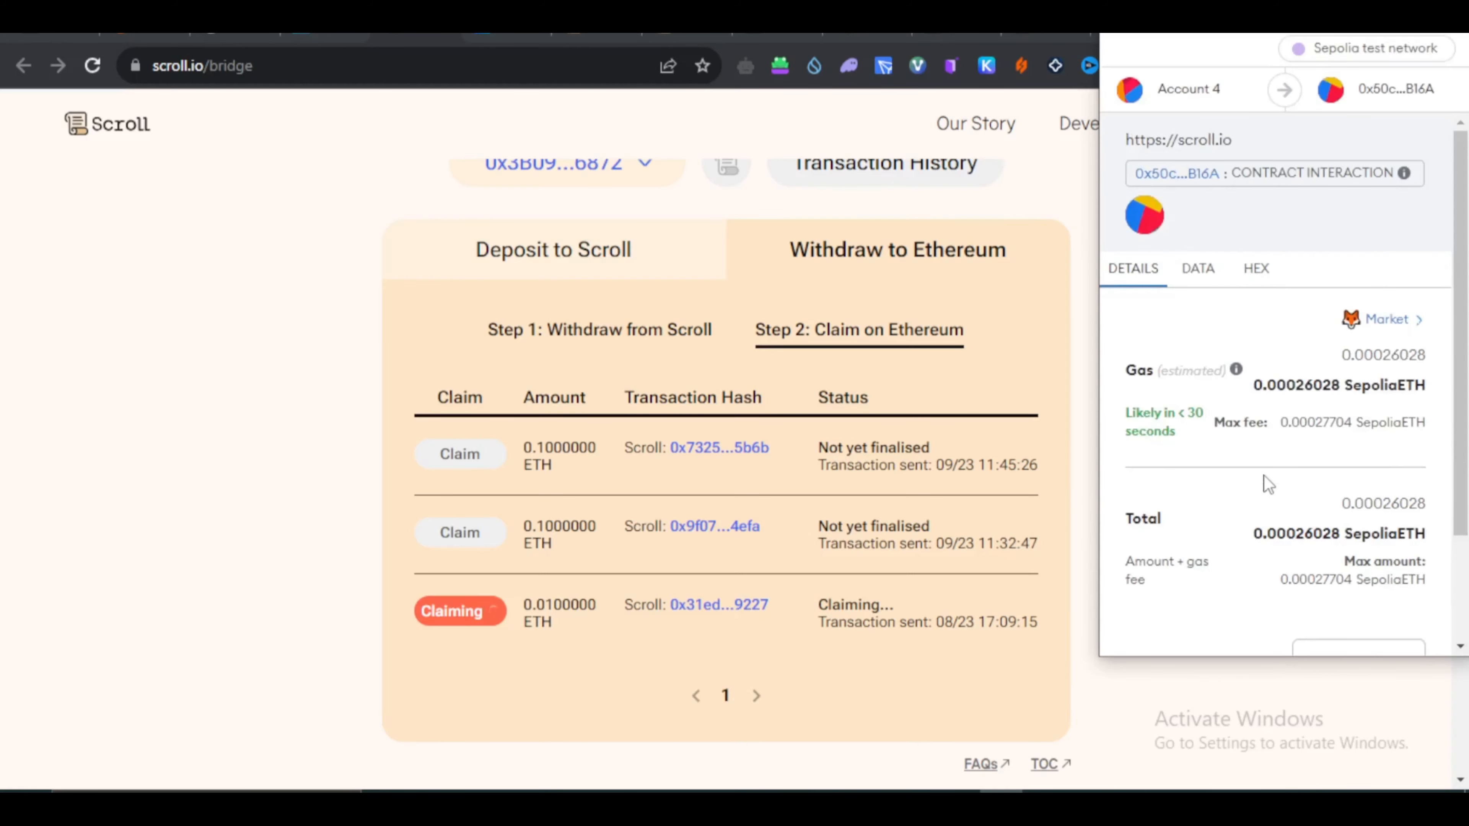
scroll(1265, 477, "down", 3)
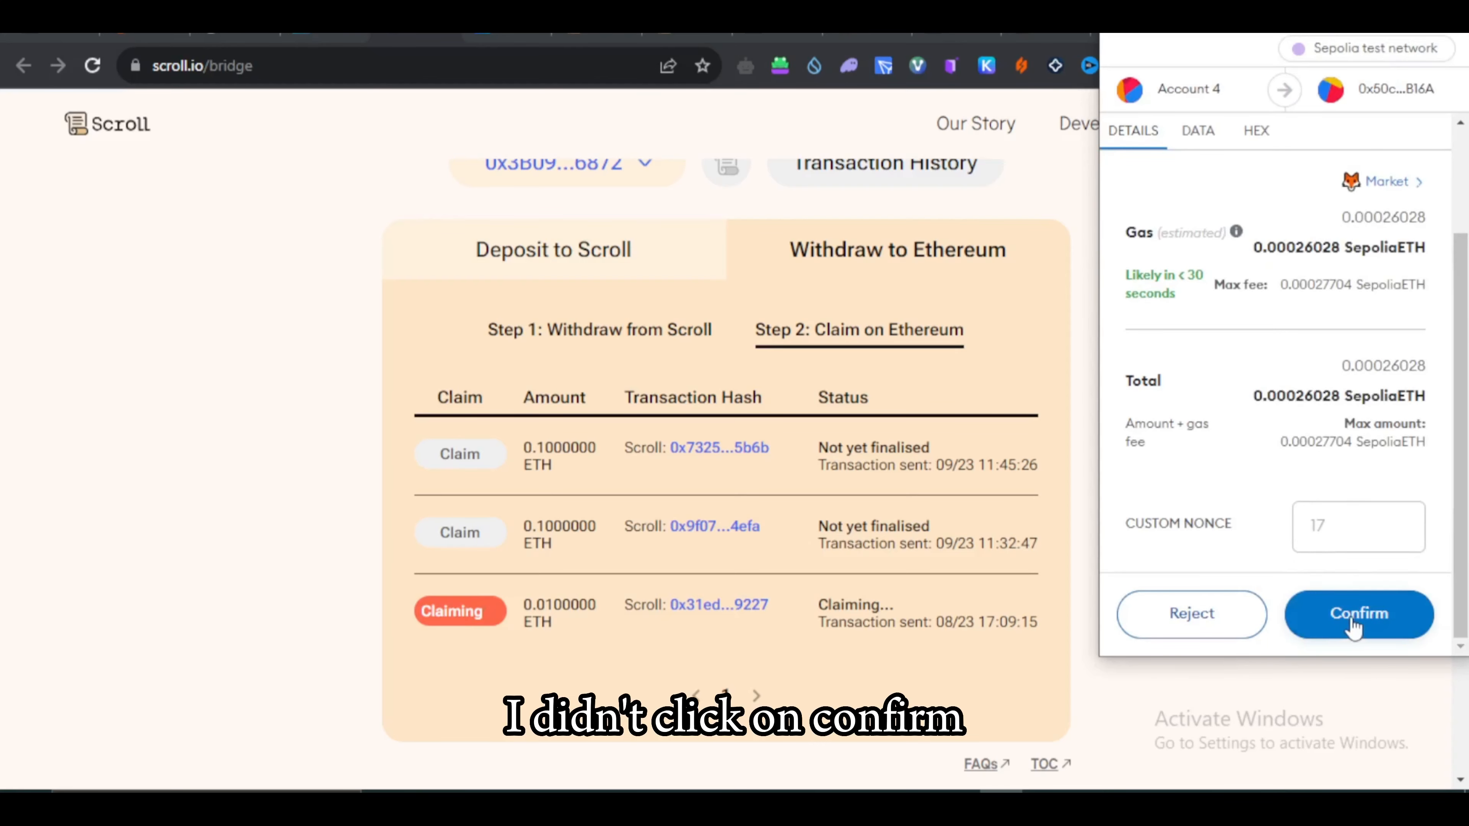
left_click(1356, 627)
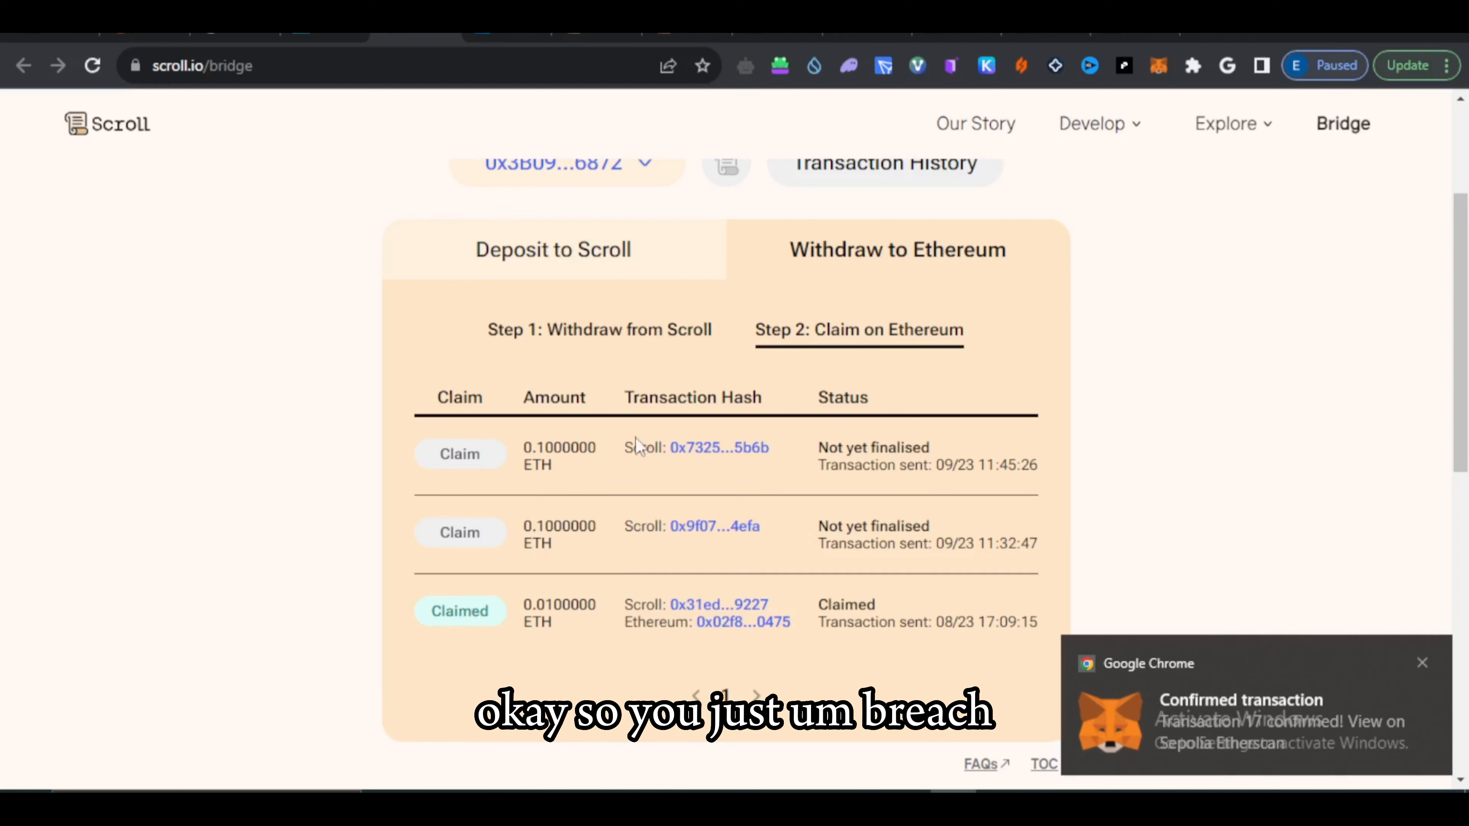
scroll(635, 437, "up", 4)
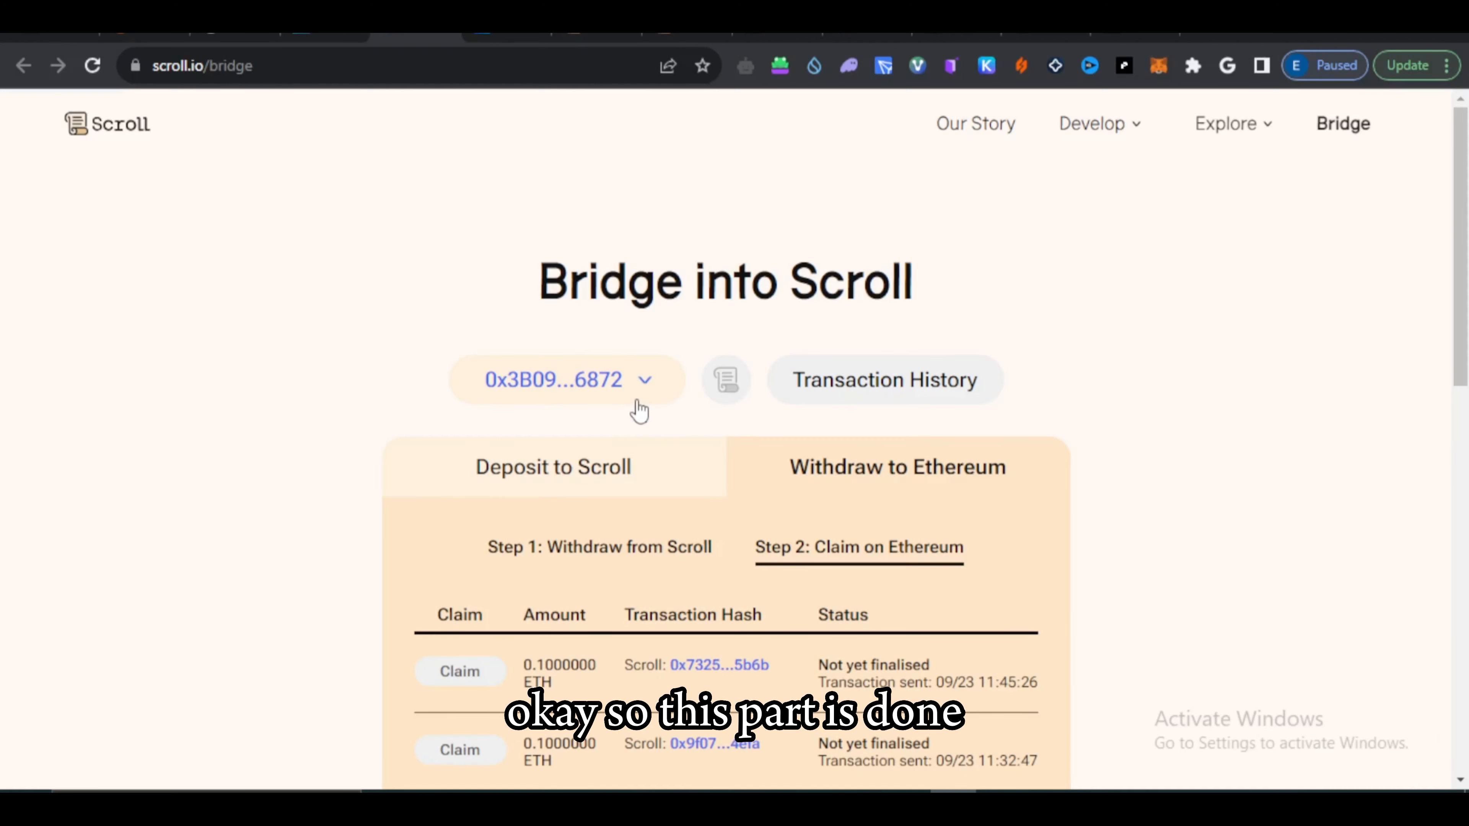
Step: Switch to the Aave app, connect the browser wallet and turn on Testnet mode
left_click(311, 35)
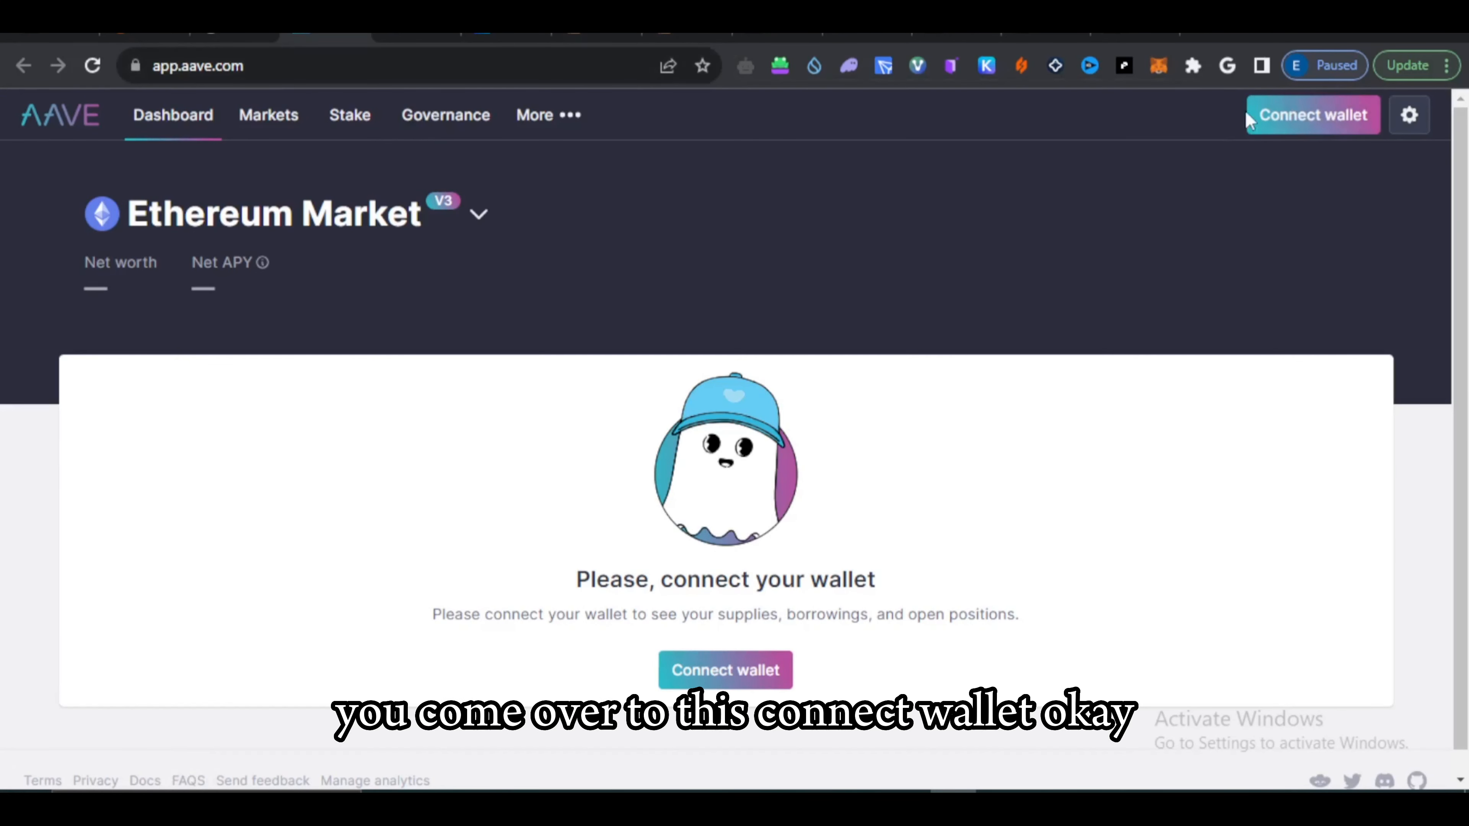
left_click(1294, 116)
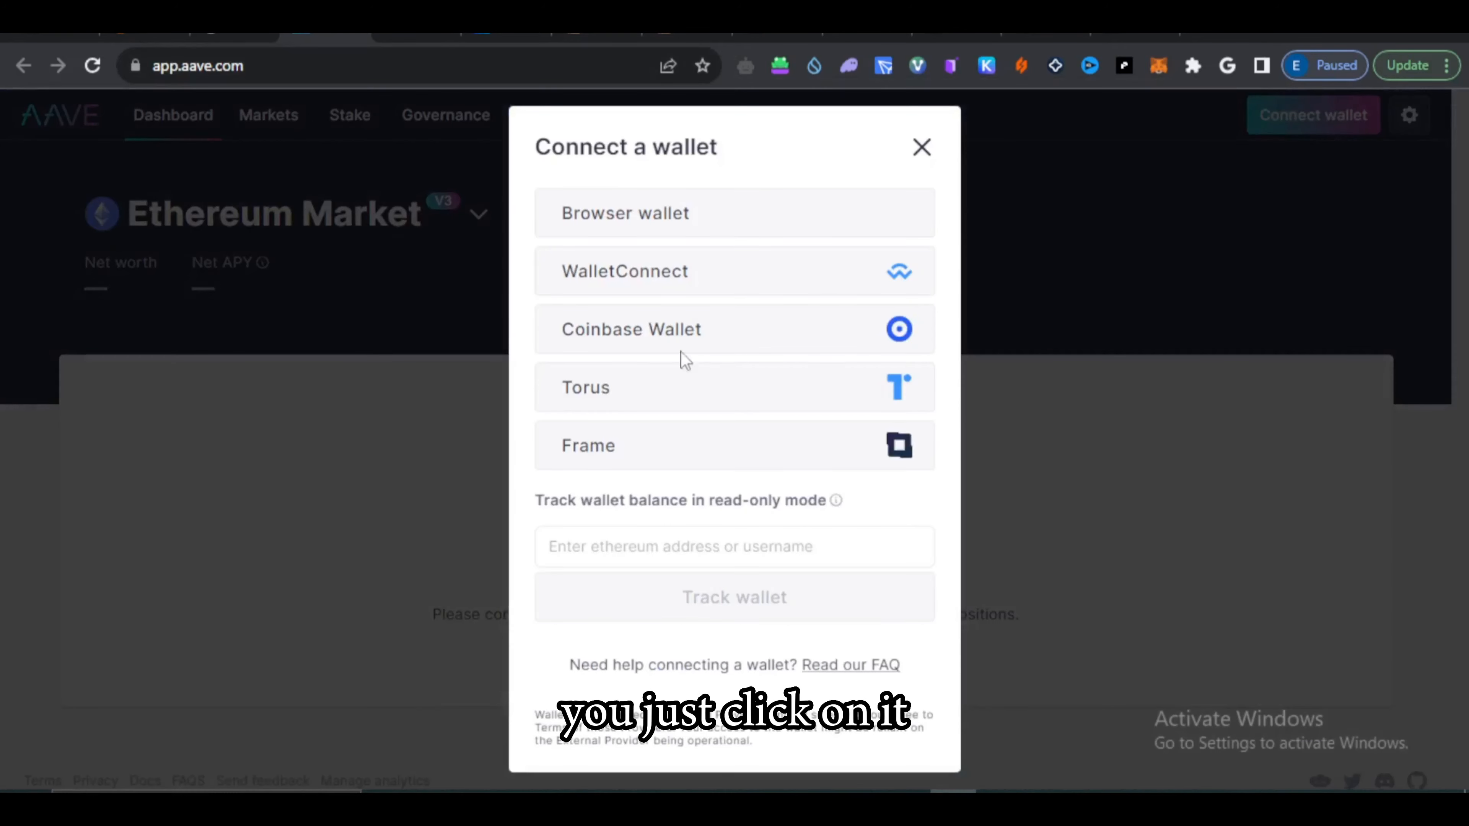
left_click(641, 229)
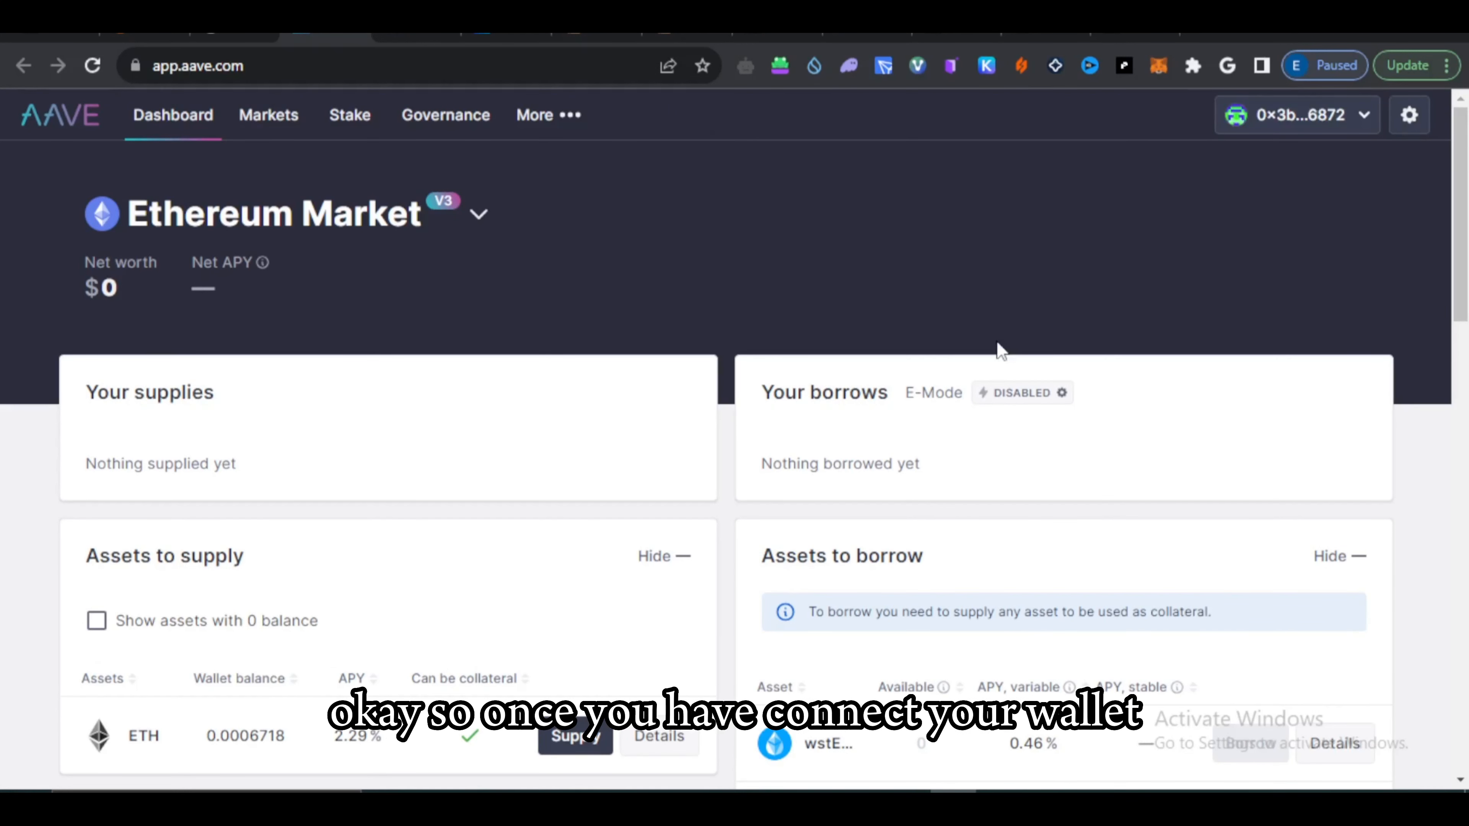
left_click(1409, 116)
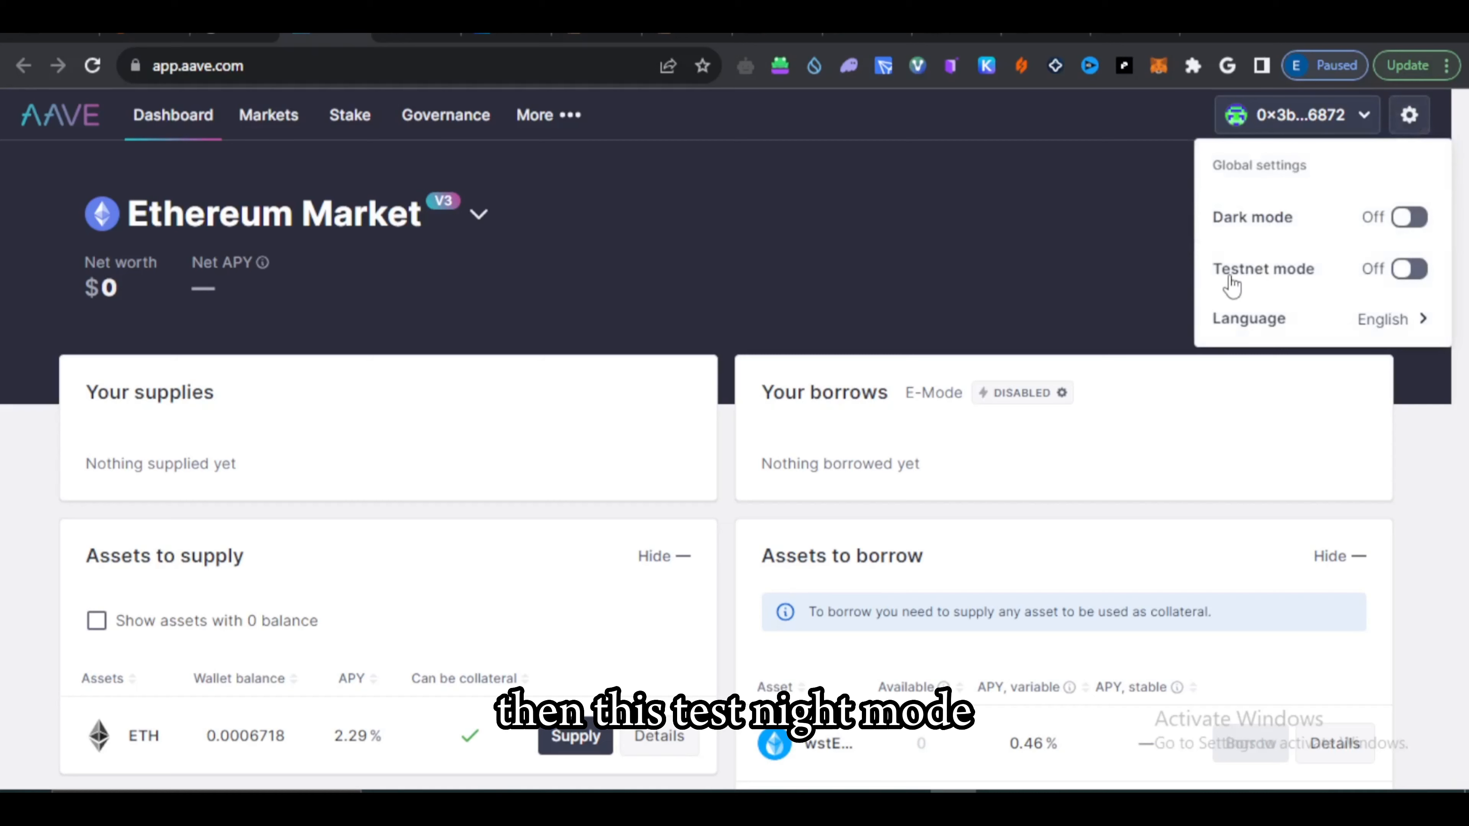
left_click(1409, 270)
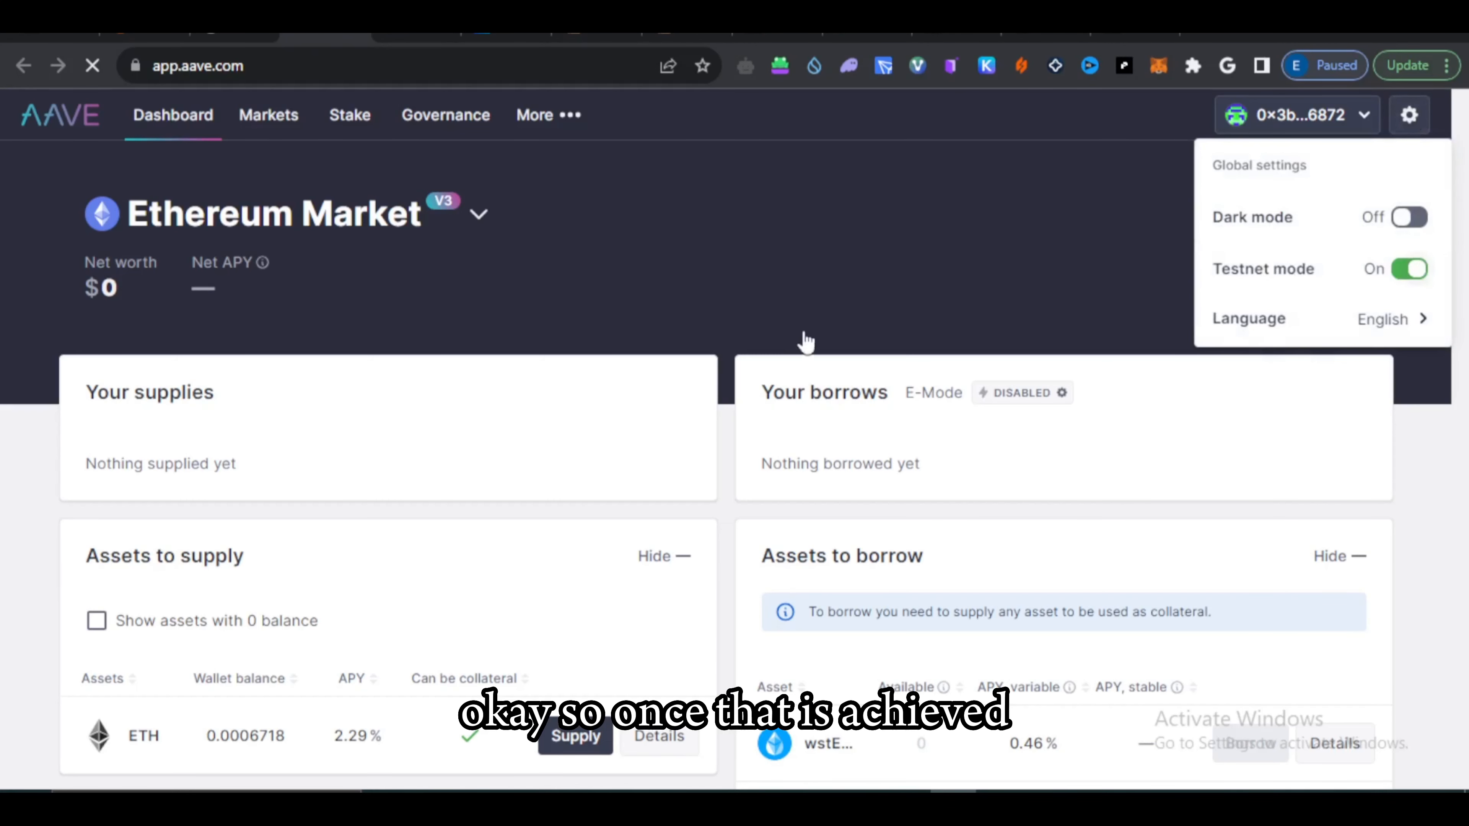
Step: Switch the MetaMask network to Scroll Sepolia Testnet and reload the Aave dashboard
left_click(1161, 68)
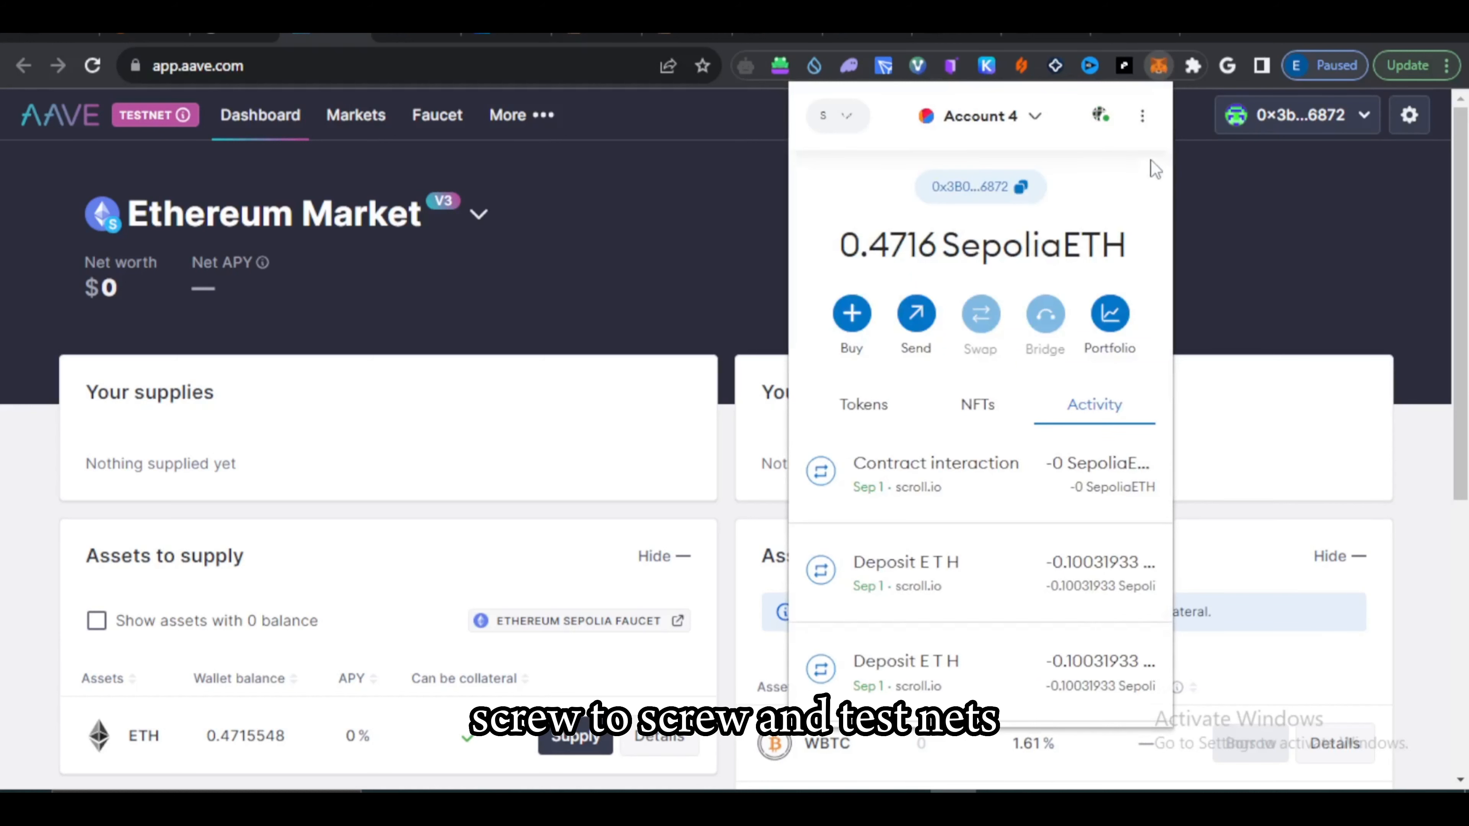
left_click(839, 124)
scroll(885, 414, "up", 3)
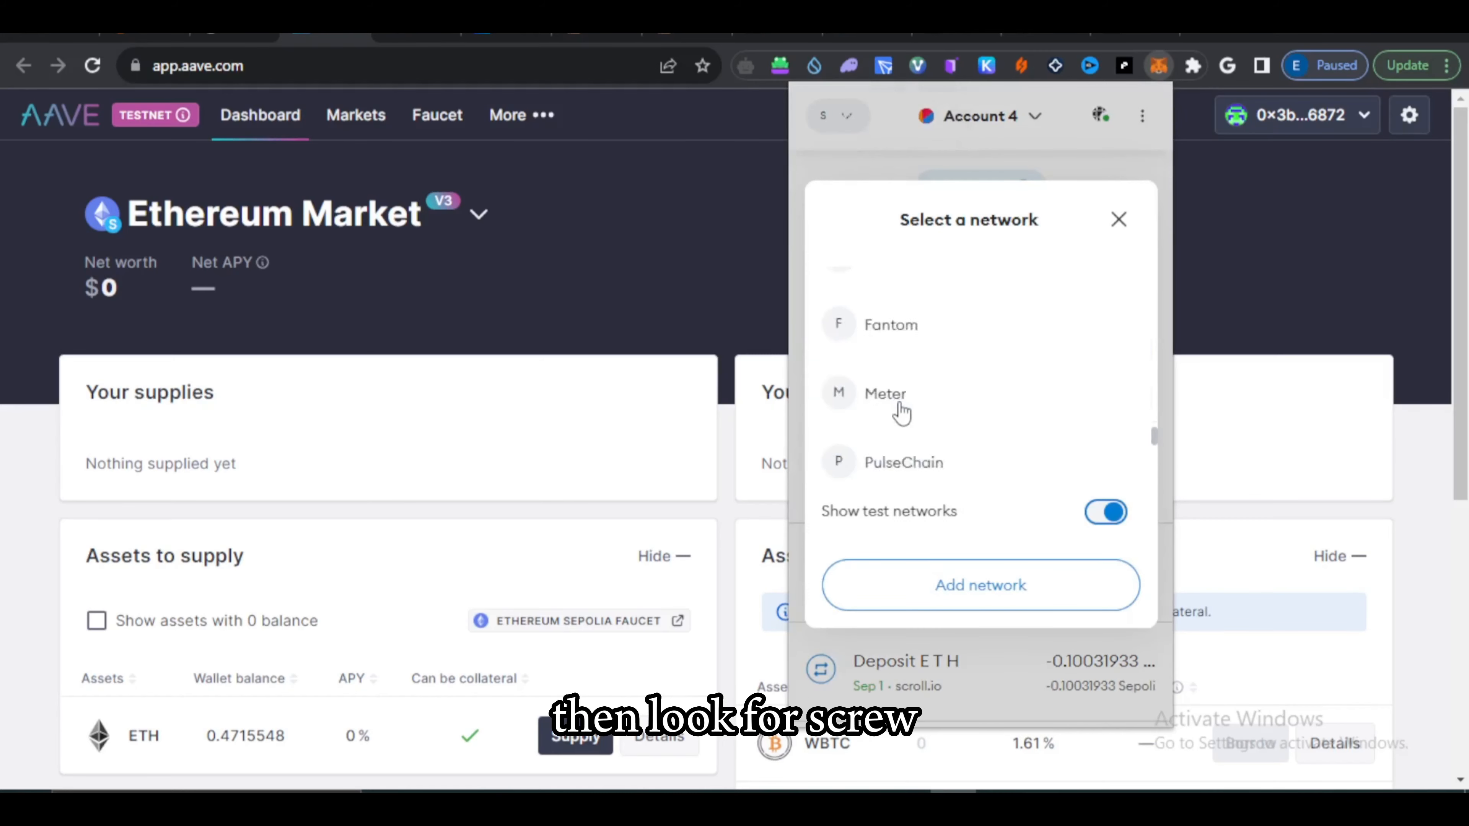
scroll(902, 412, "up", 5)
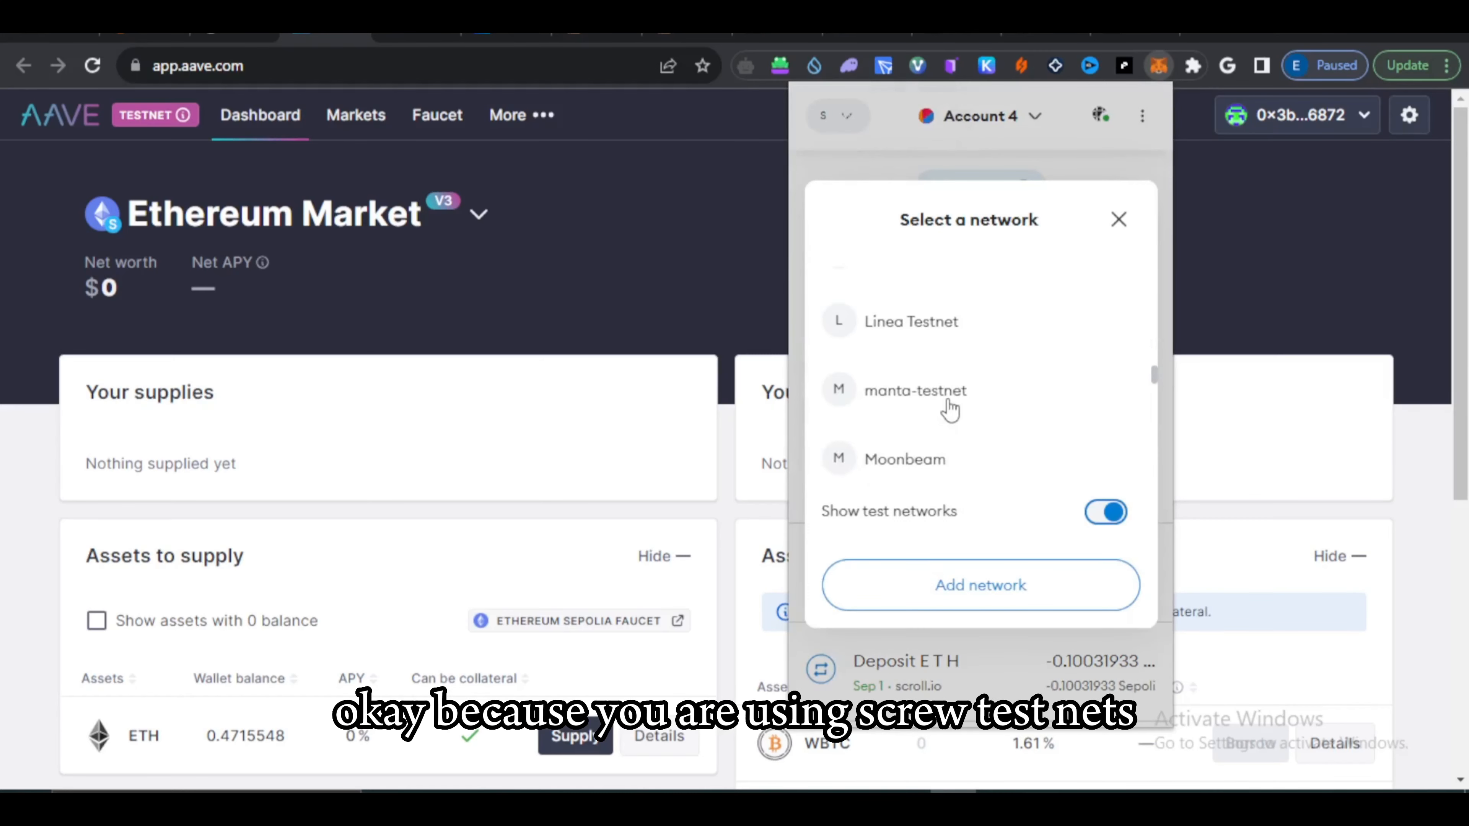
scroll(949, 408, "up", 3)
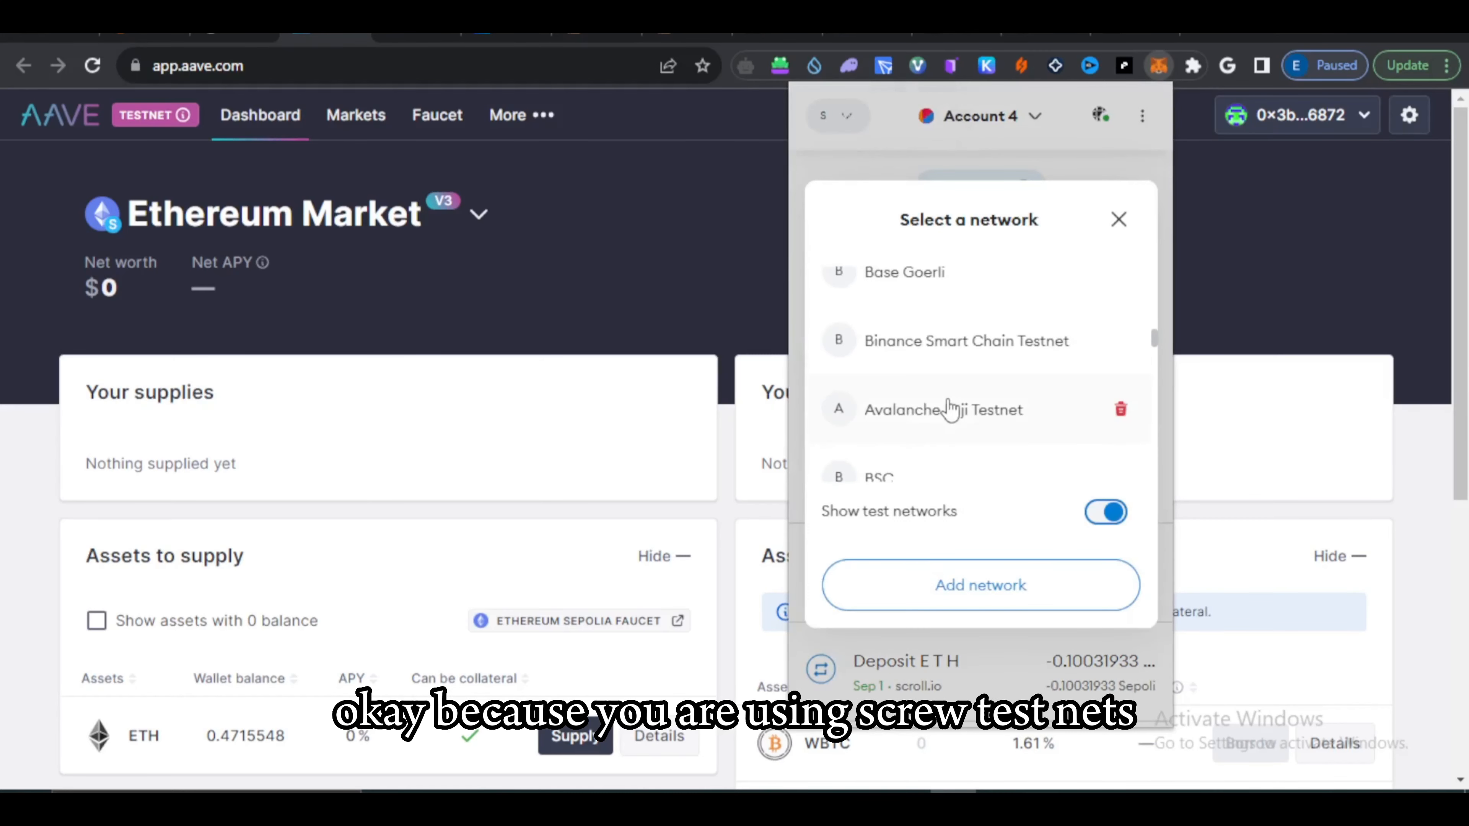
scroll(950, 408, "up", 5)
scroll(949, 408, "up", 3)
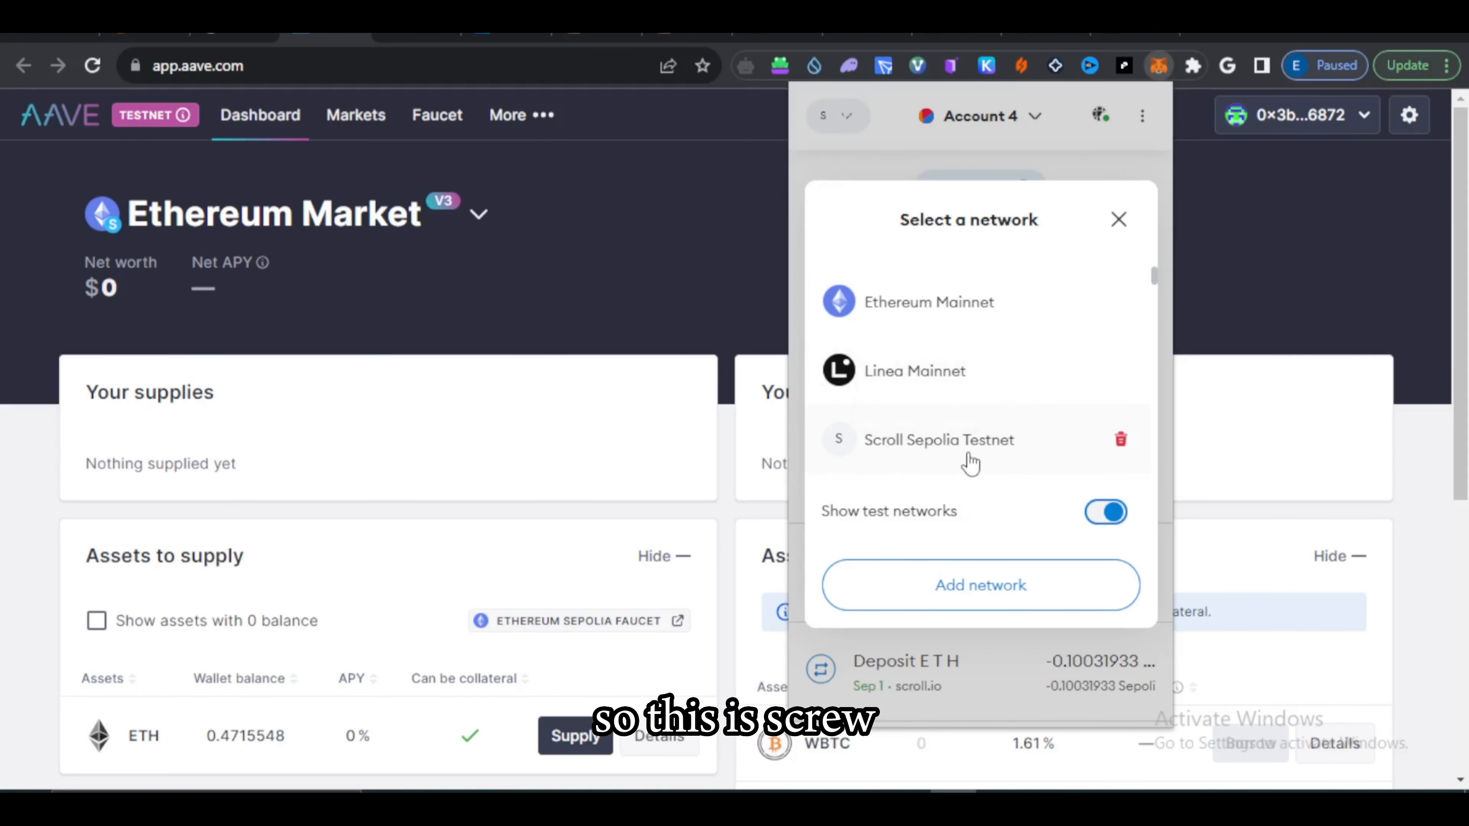
left_click(948, 448)
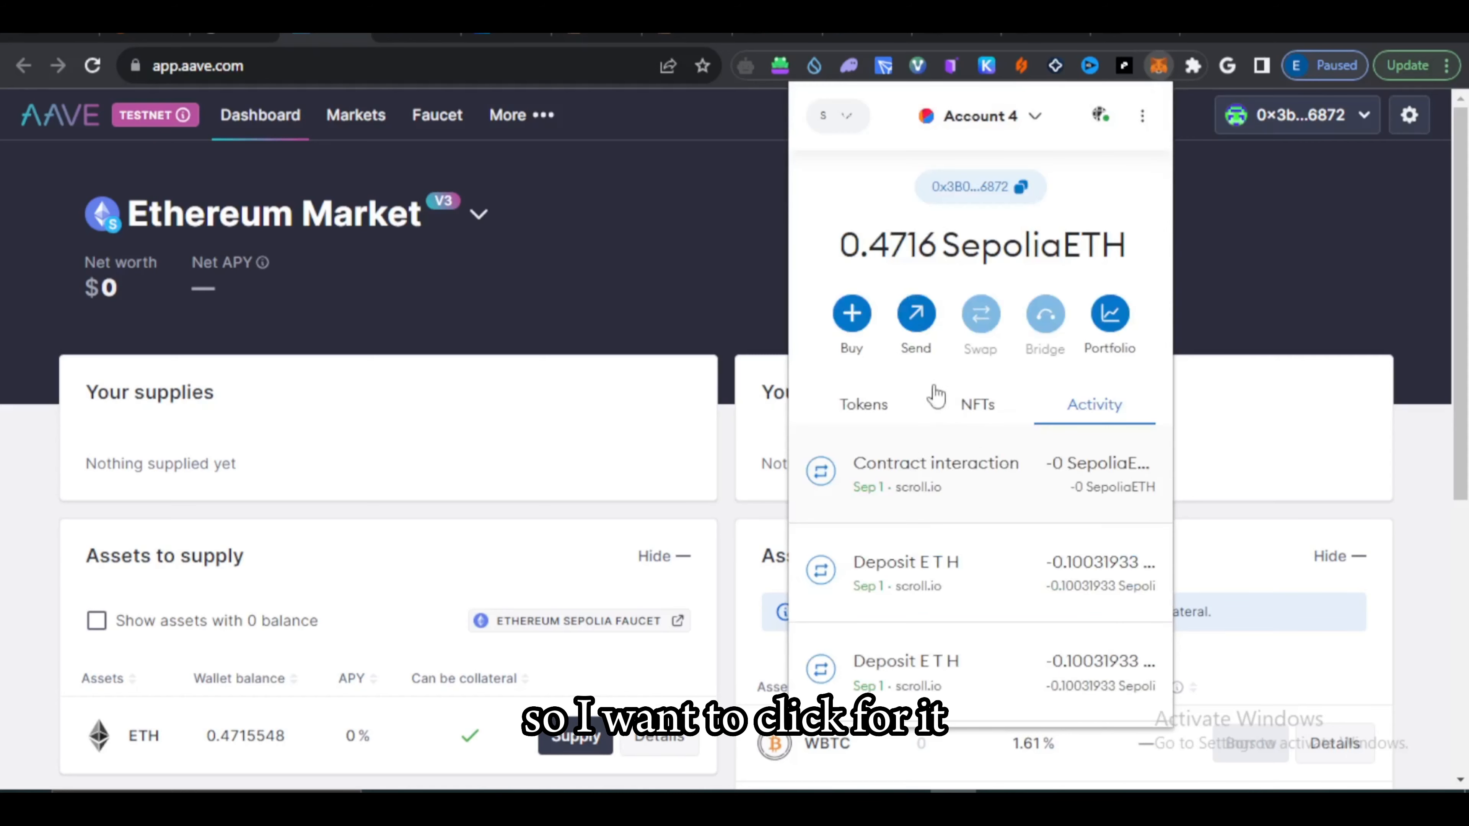
left_click(1322, 263)
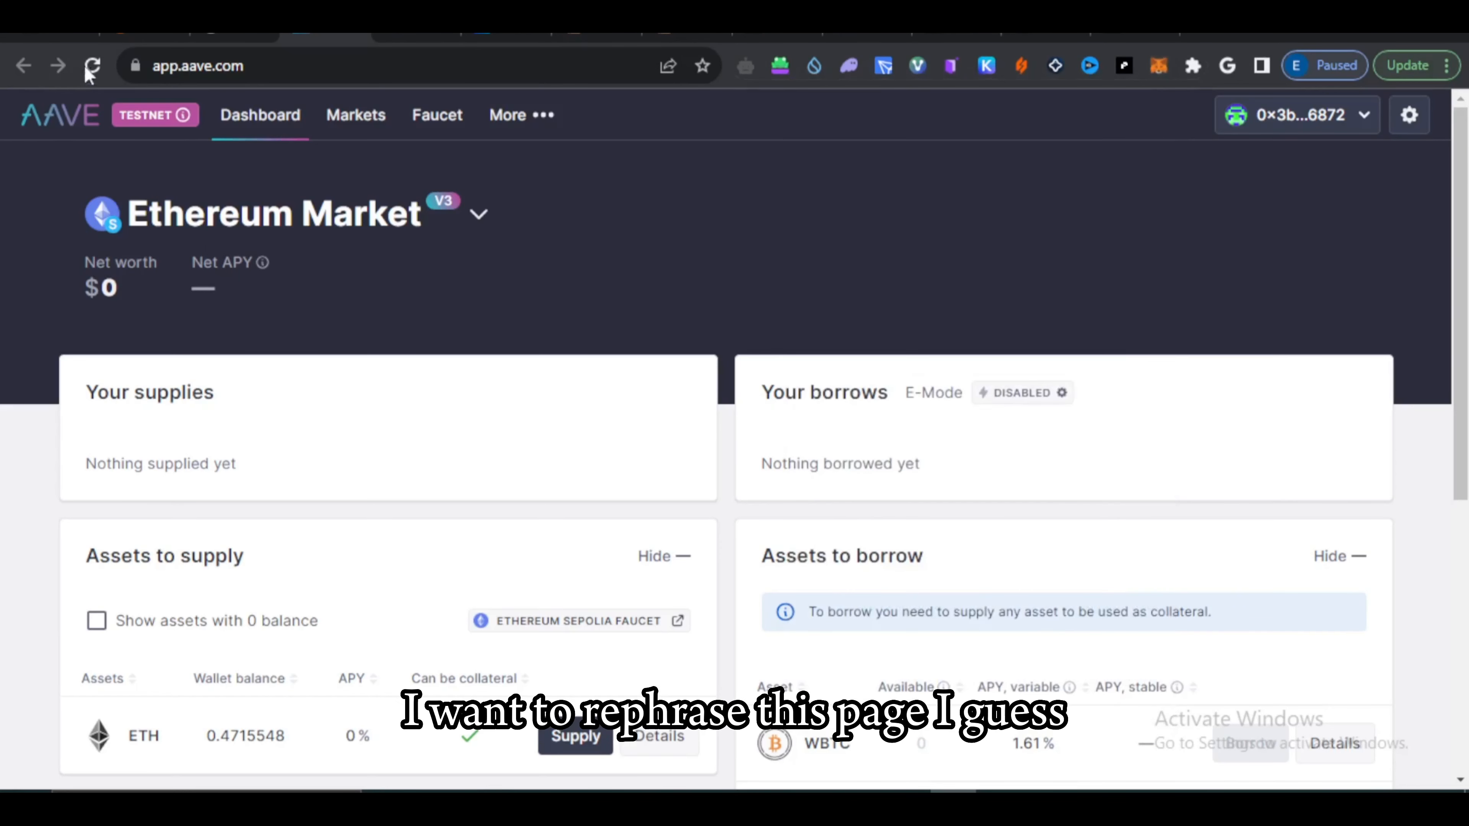
left_click(94, 67)
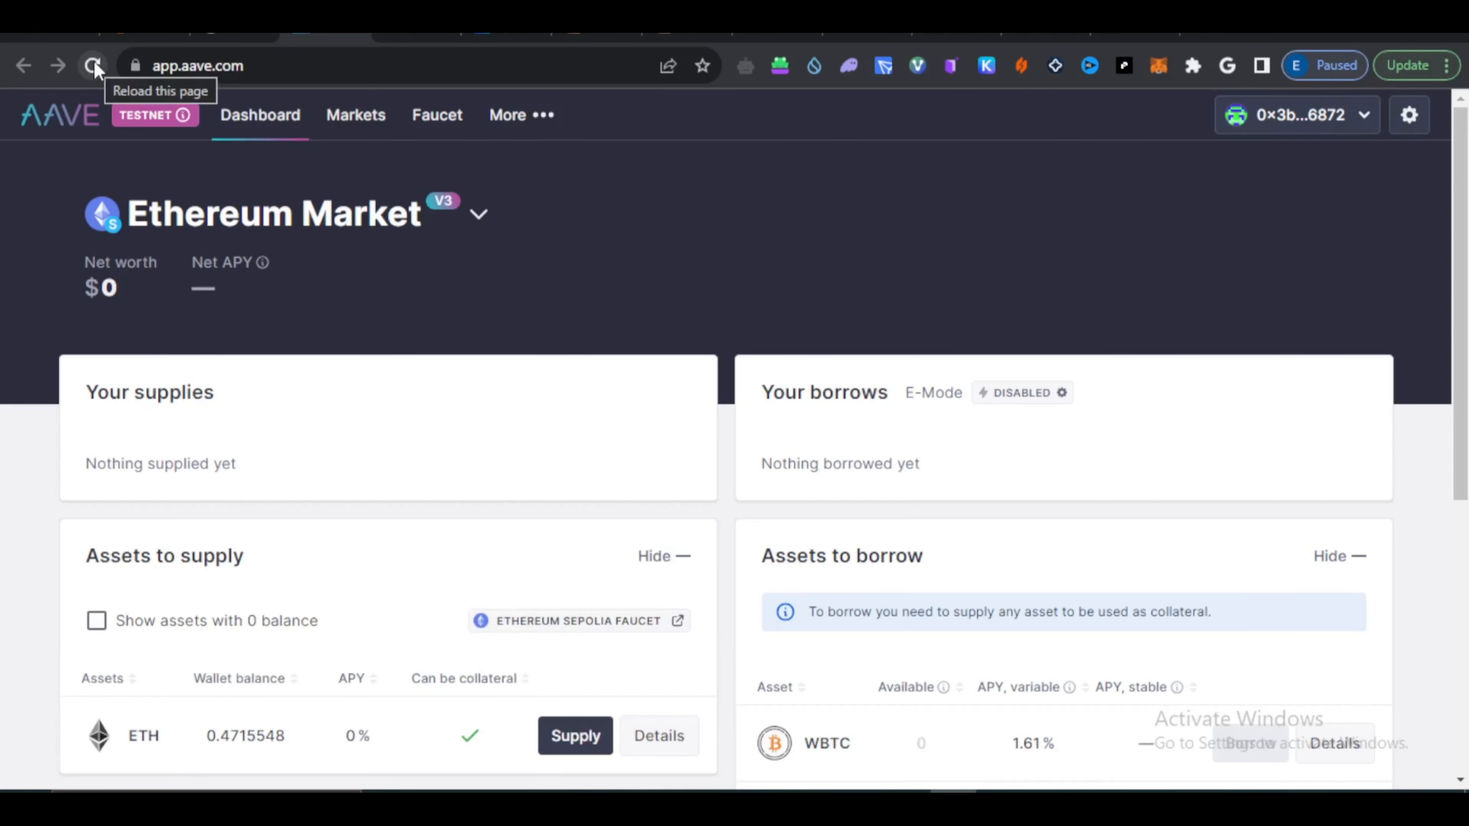
Step: Set the amount of ETH to supply on Aave to 0.1 and switch the wallet network to Ethereum Sepolia
scroll(1243, 305, "down", 6)
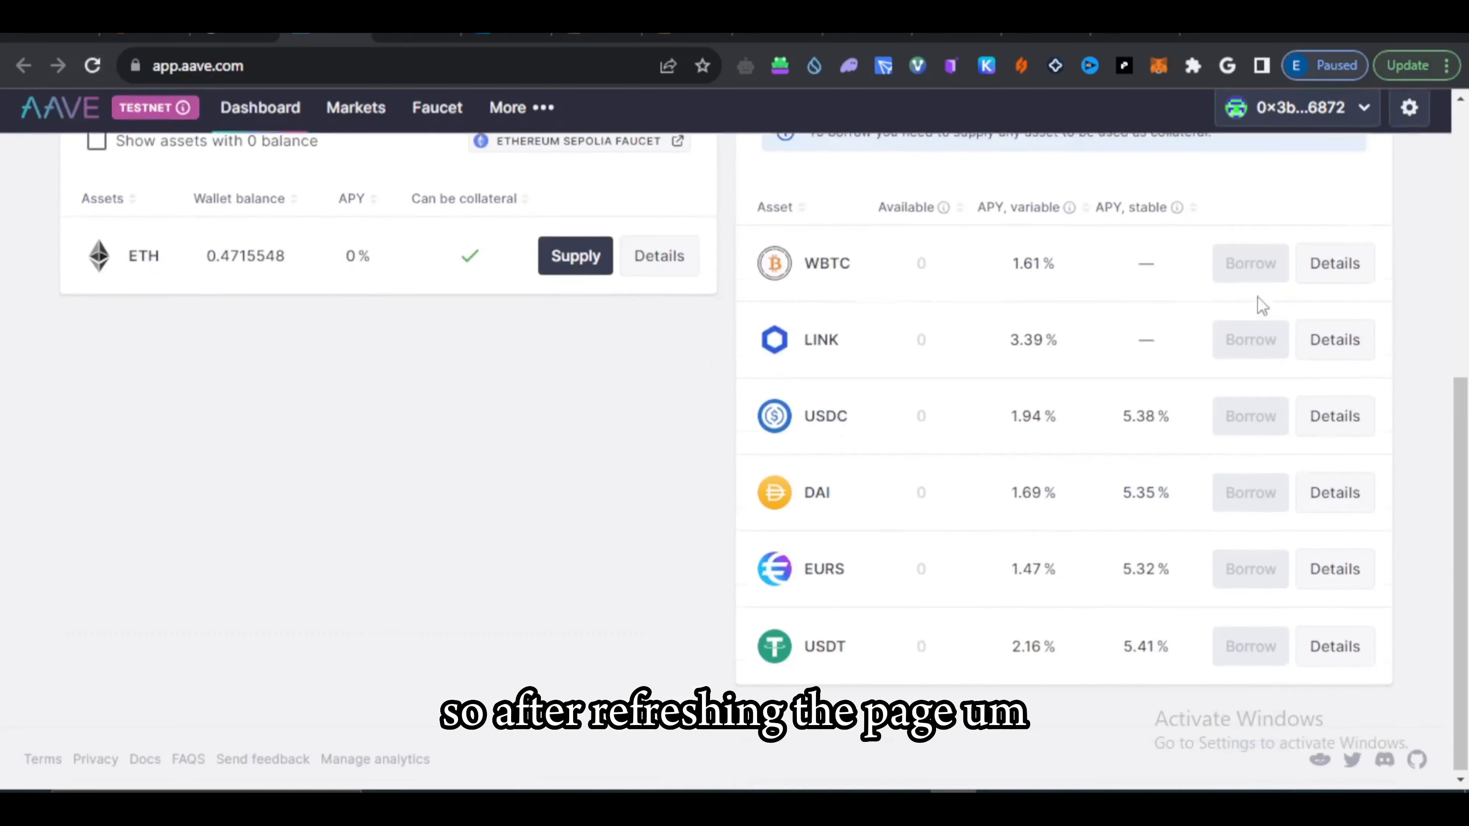
scroll(328, 305, "up", 3)
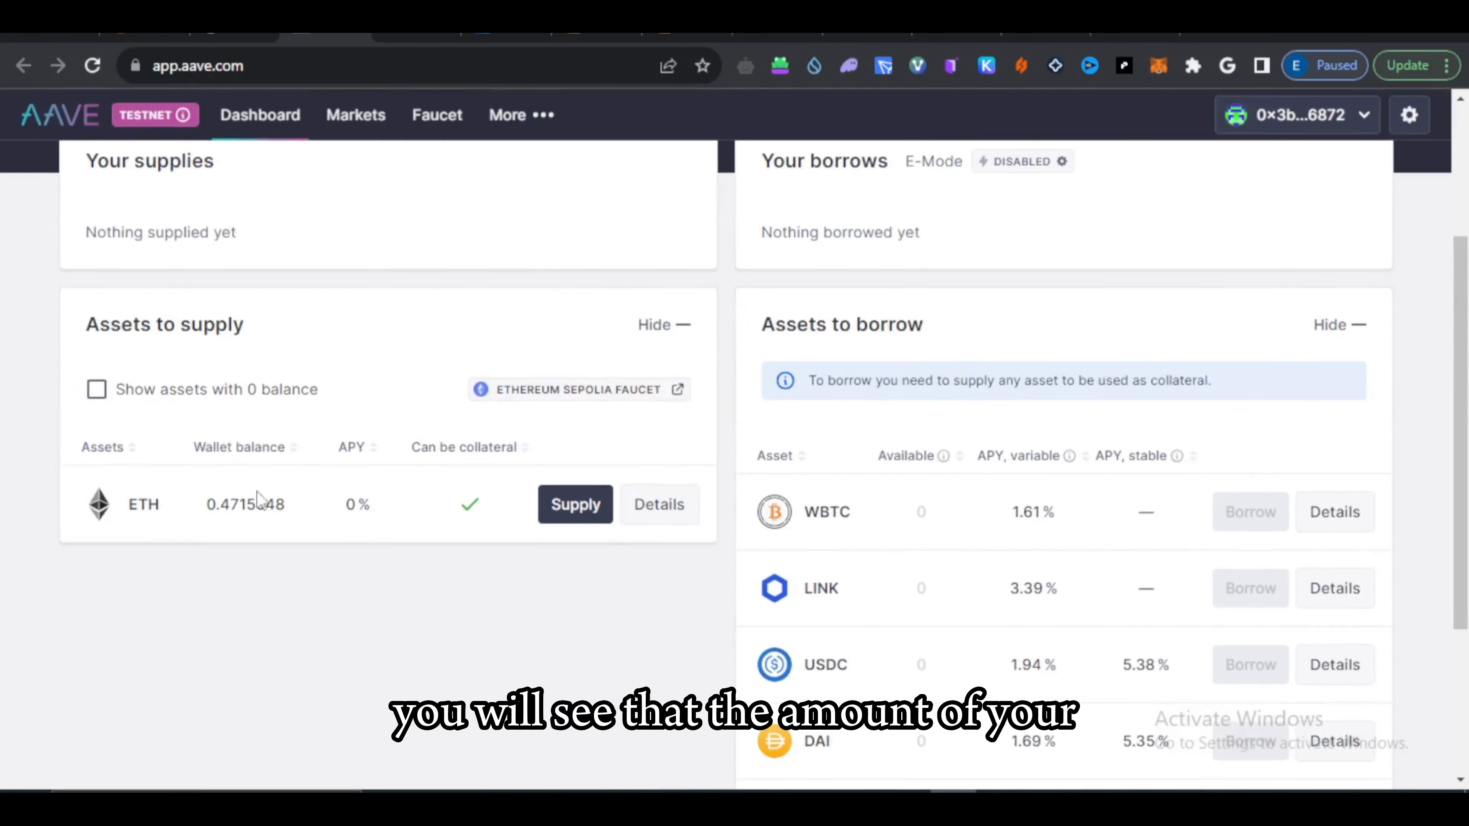
mouse_move(205, 513)
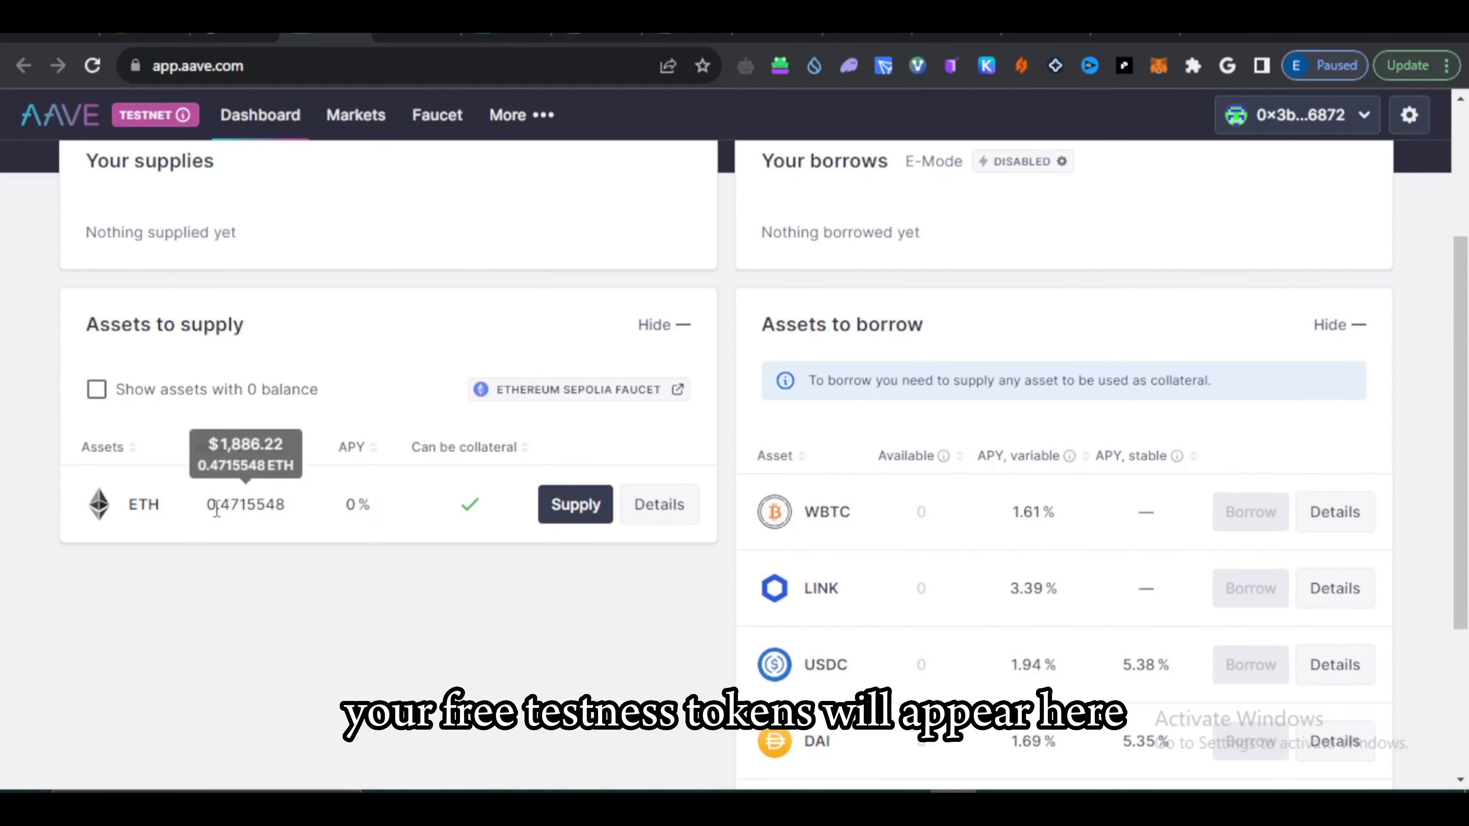
left_click_drag(192, 510, 340, 530)
left_click(504, 625)
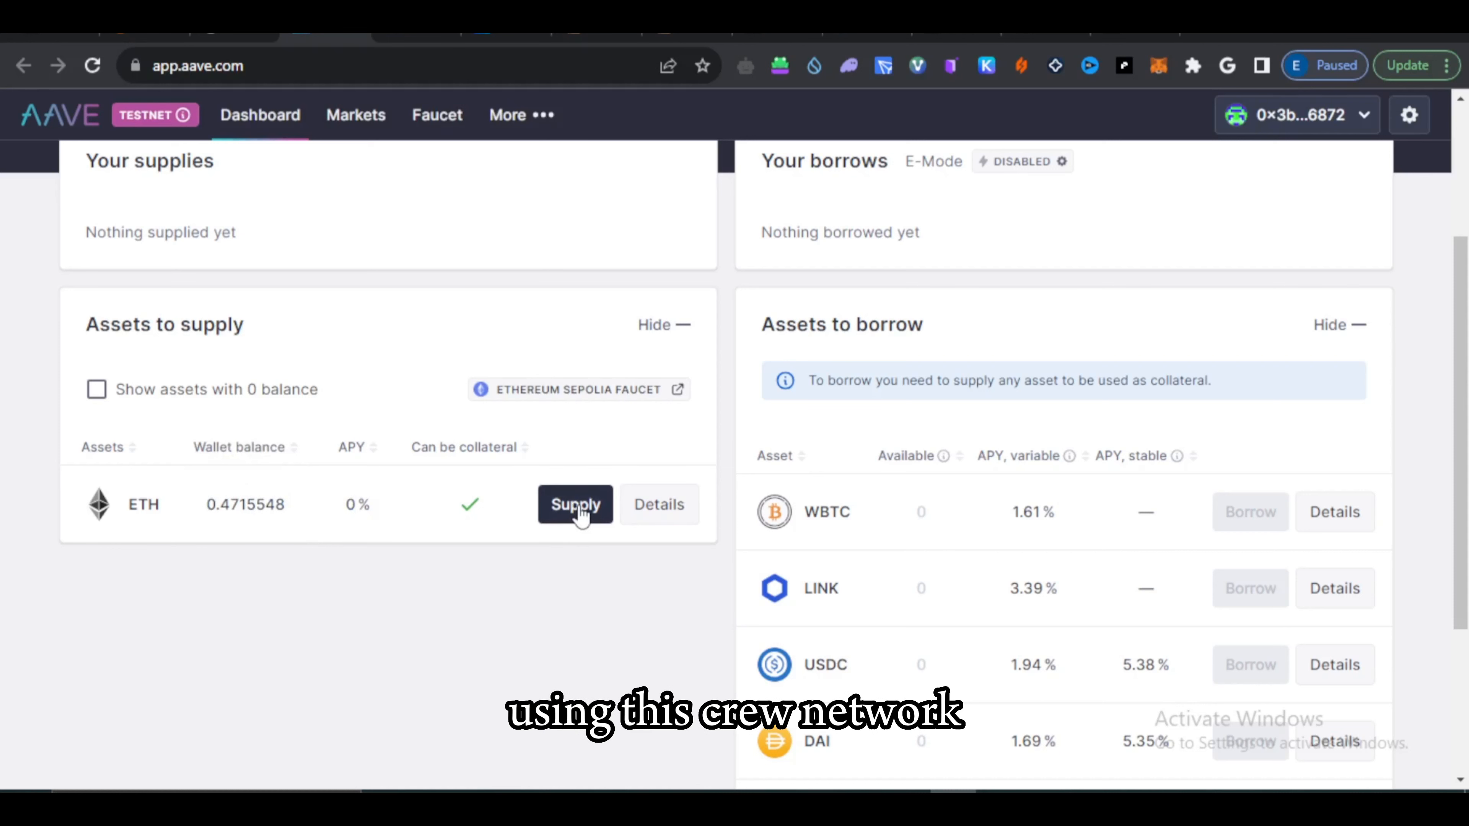
left_click(574, 506)
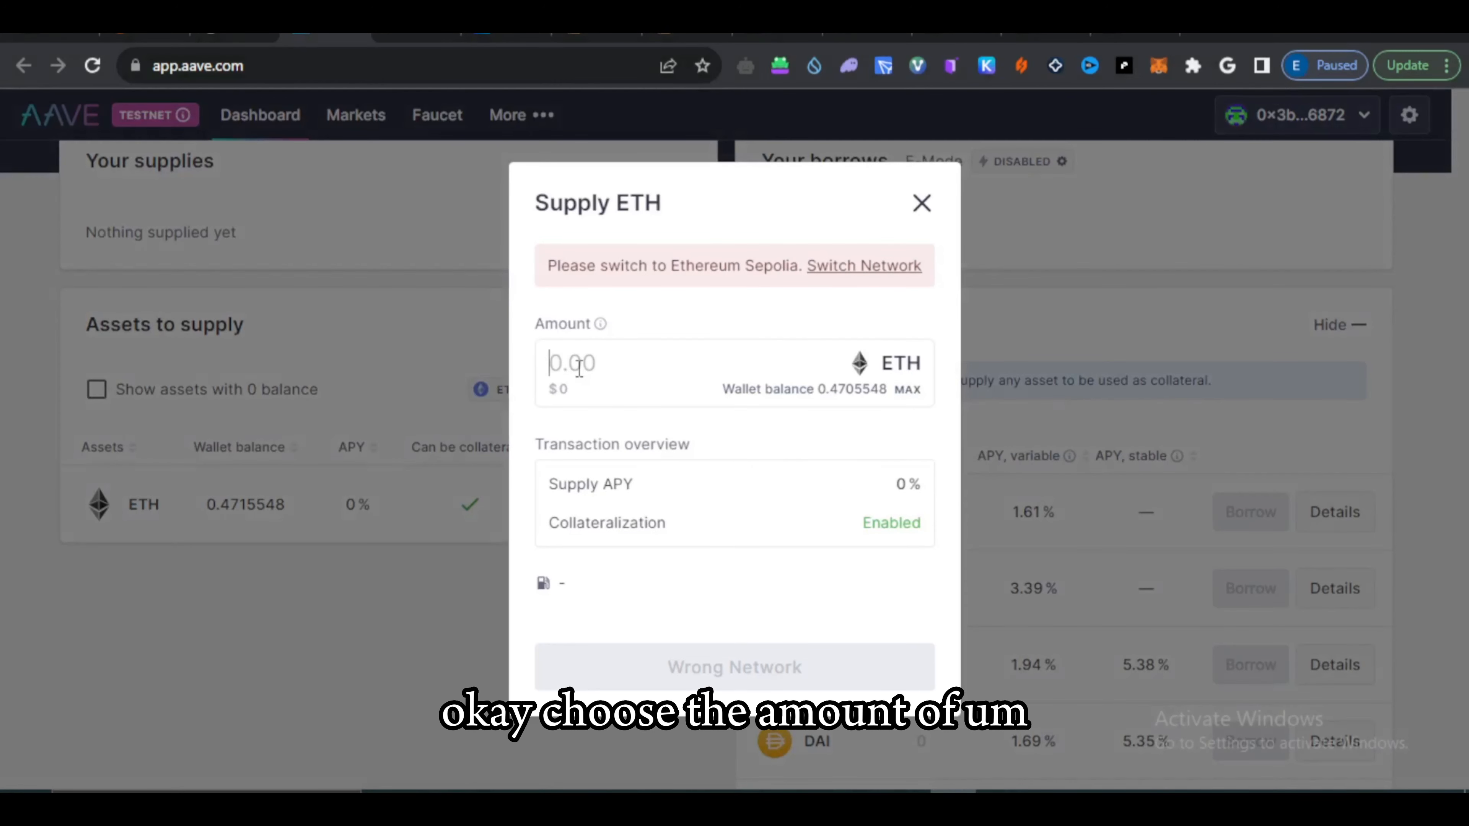
type("0.1")
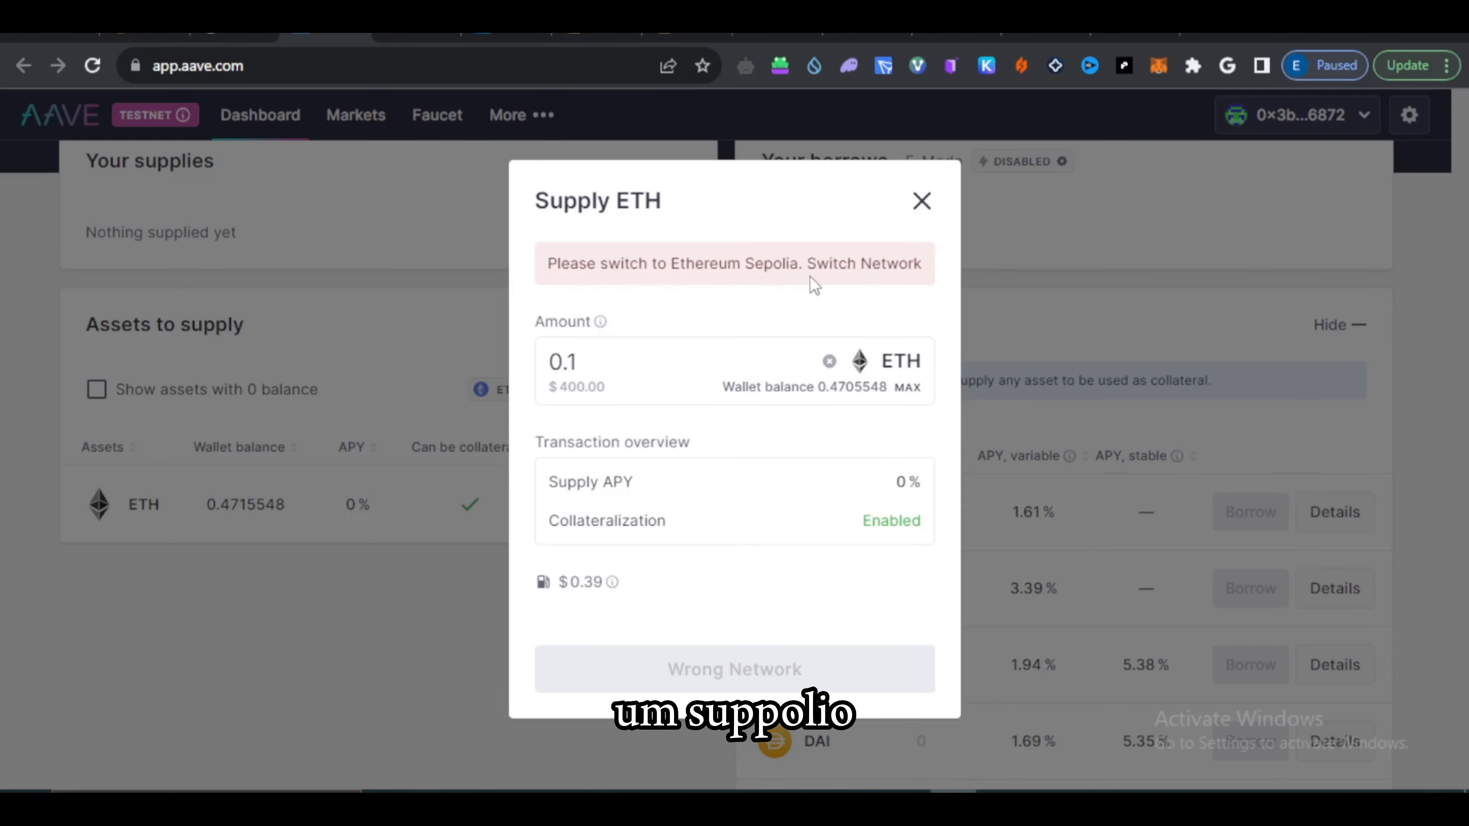
left_click(877, 278)
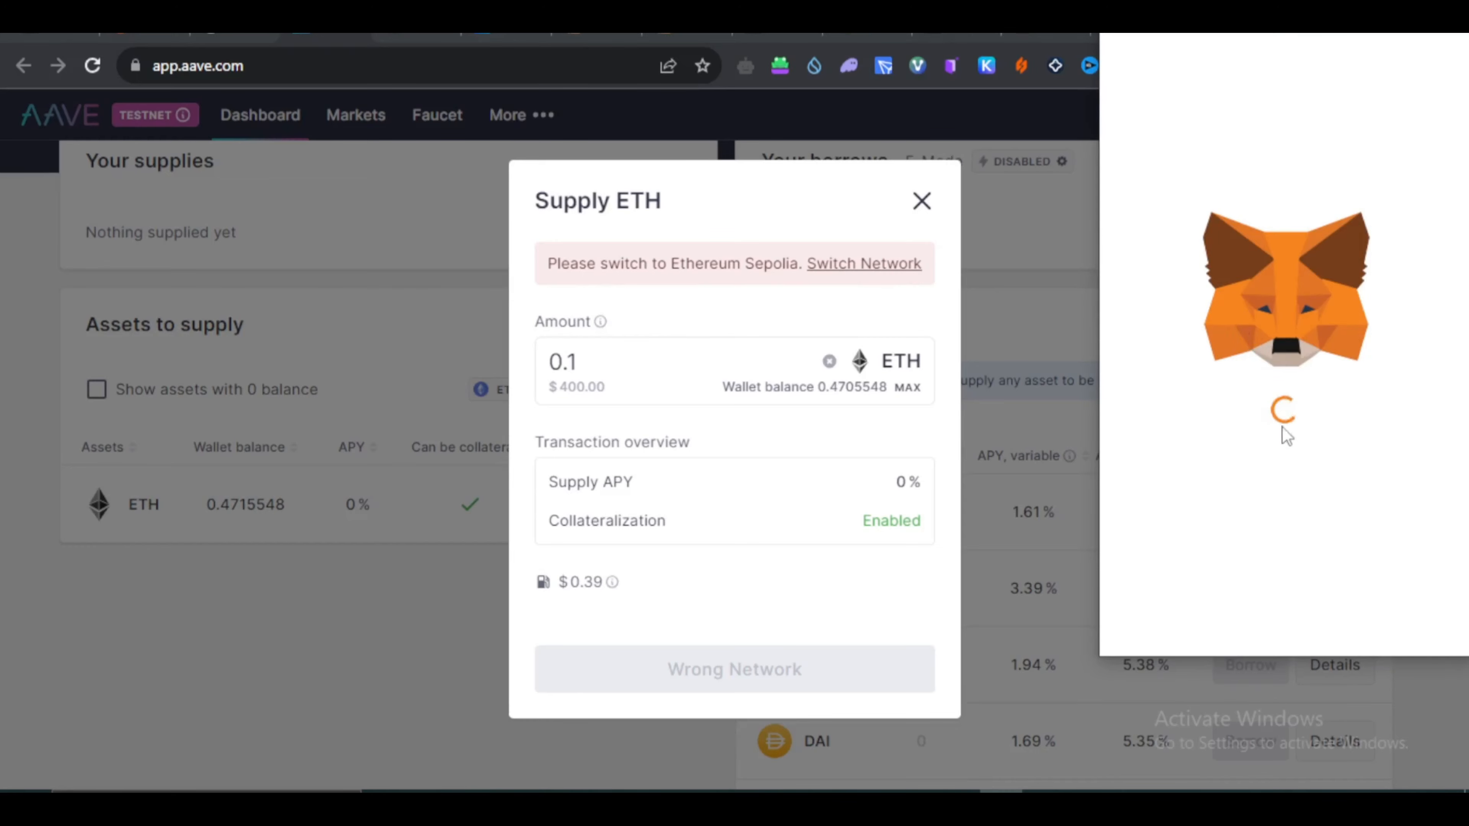
left_click(1388, 613)
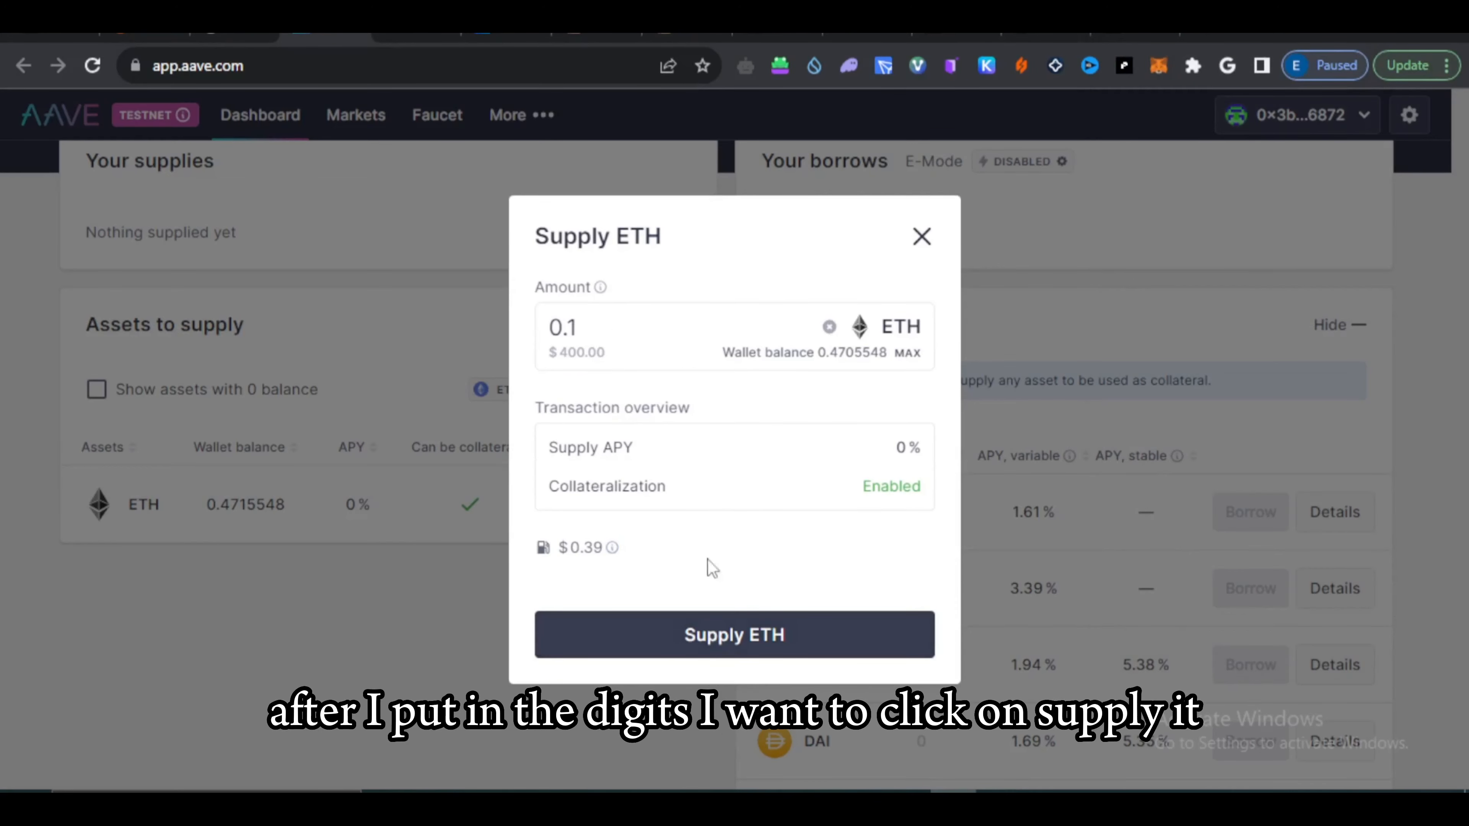
Step: Submit the ETH supply, confirm the transaction in MetaMask and close the completion dialog
left_click(696, 646)
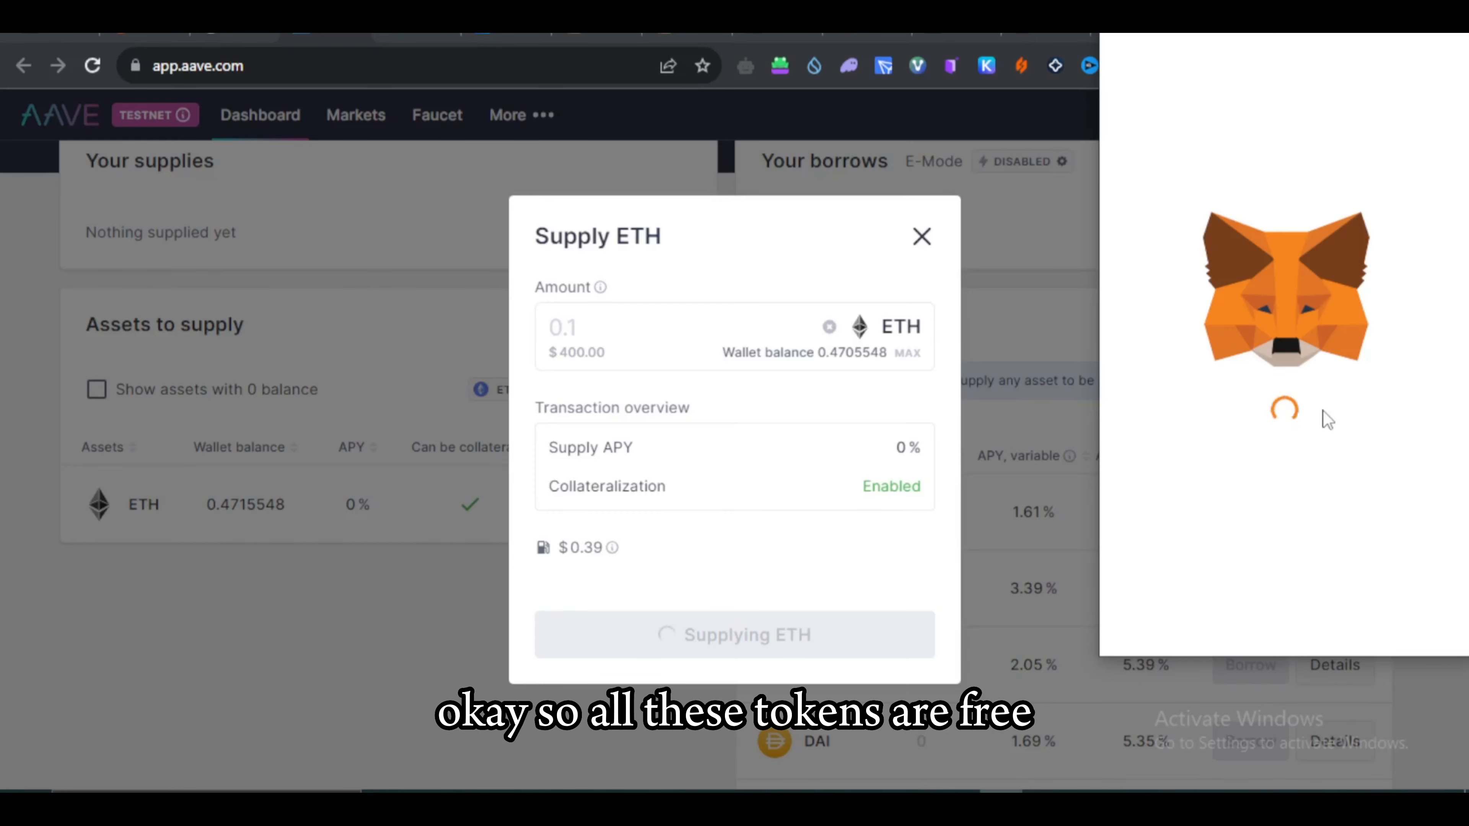
scroll(1356, 425, "down", 2)
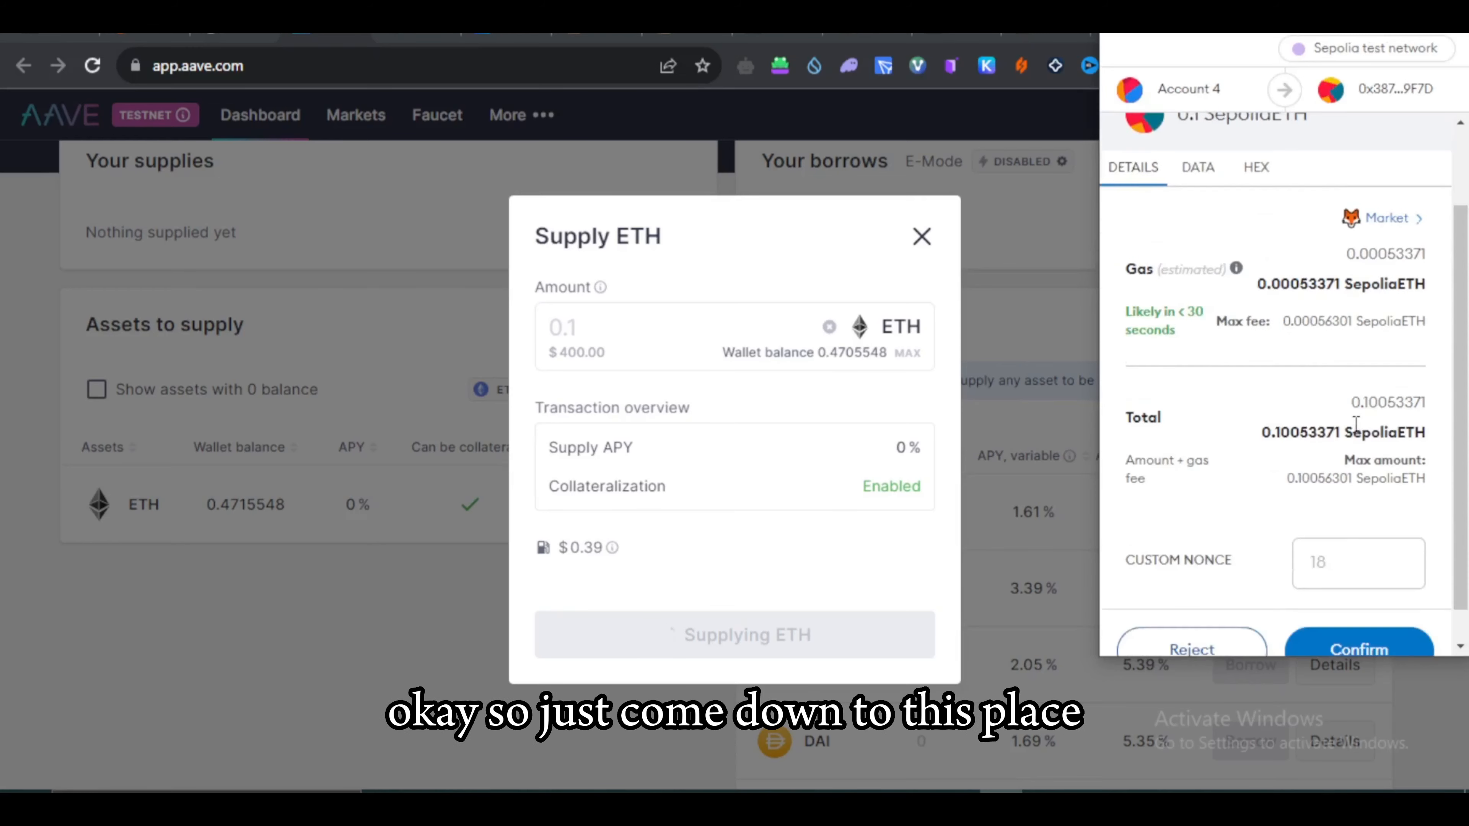
scroll(1355, 426, "down", 1)
left_click(1359, 618)
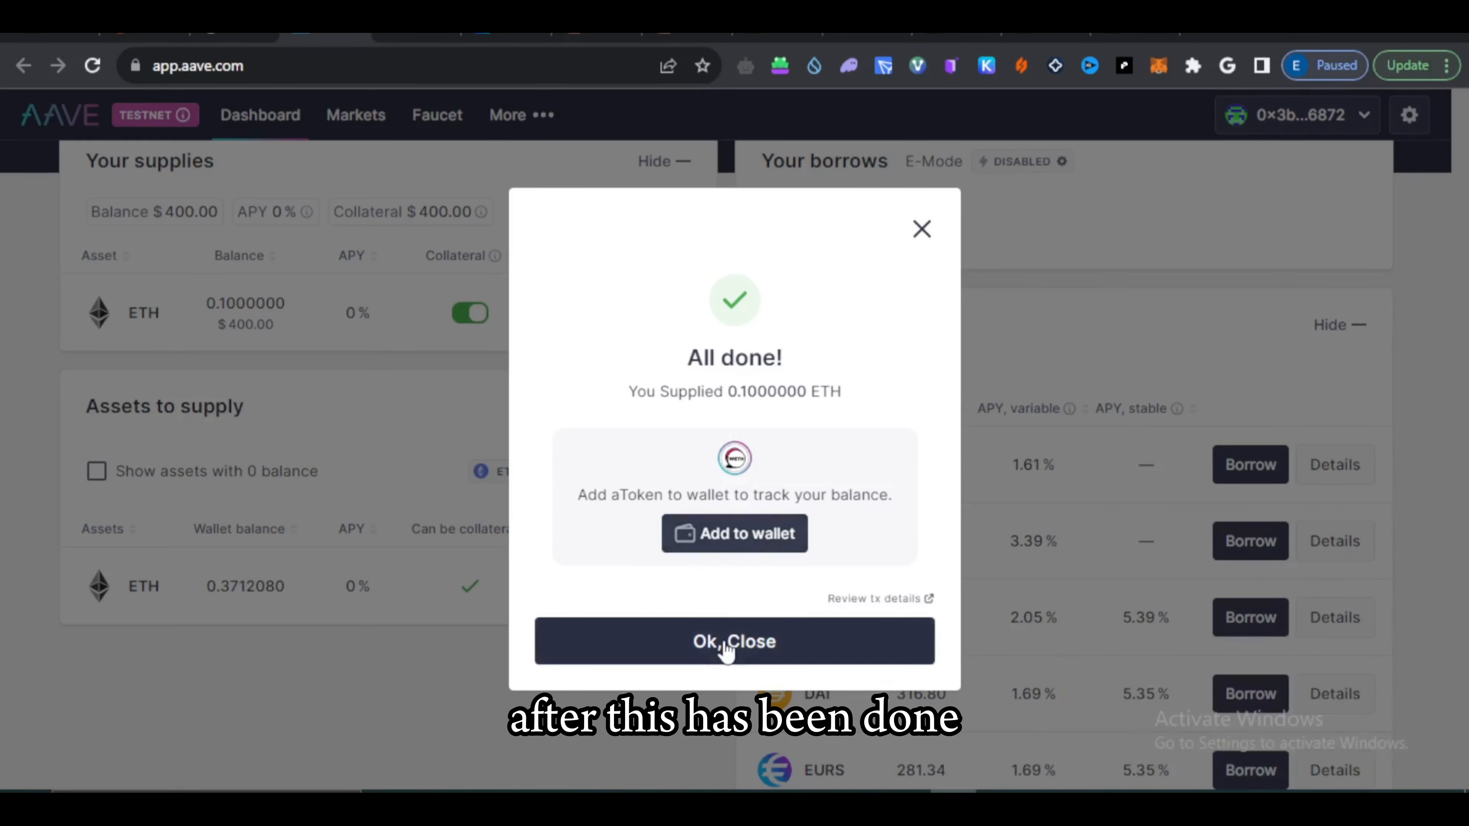
left_click(726, 645)
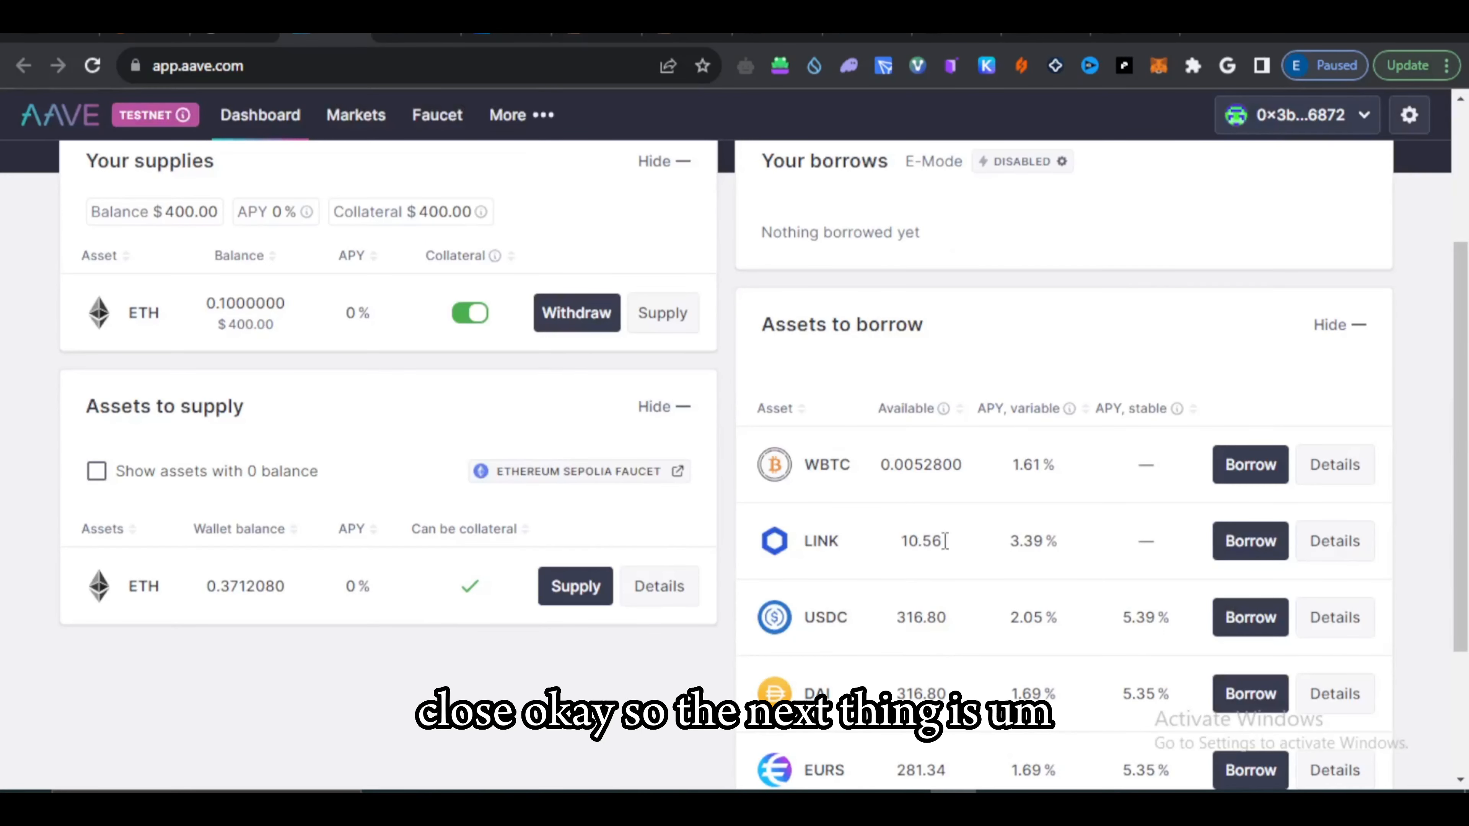
scroll(1031, 549, "down", 3)
scroll(836, 509, "up", 7)
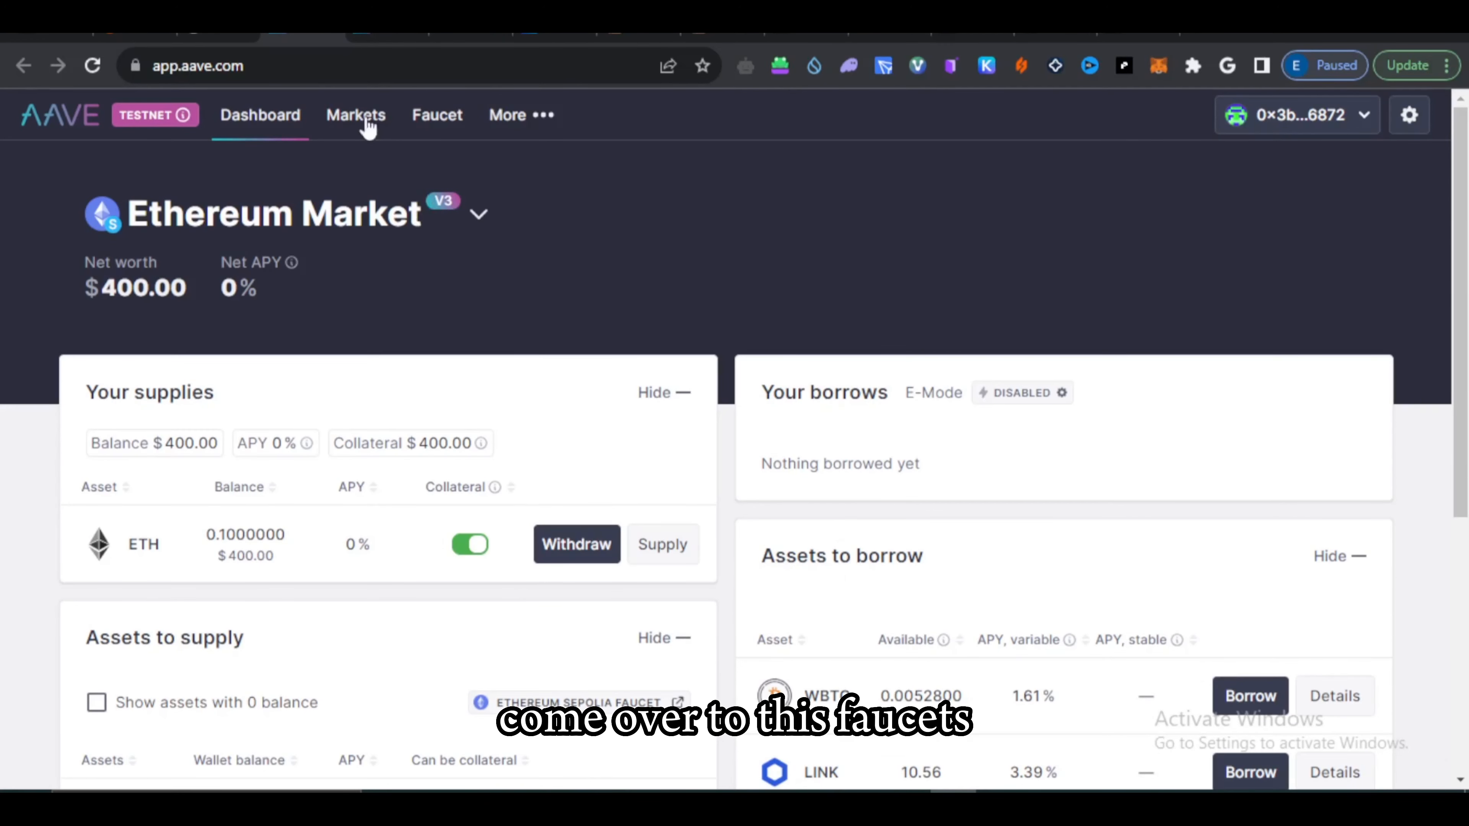
scroll(1155, 568, "down", 6)
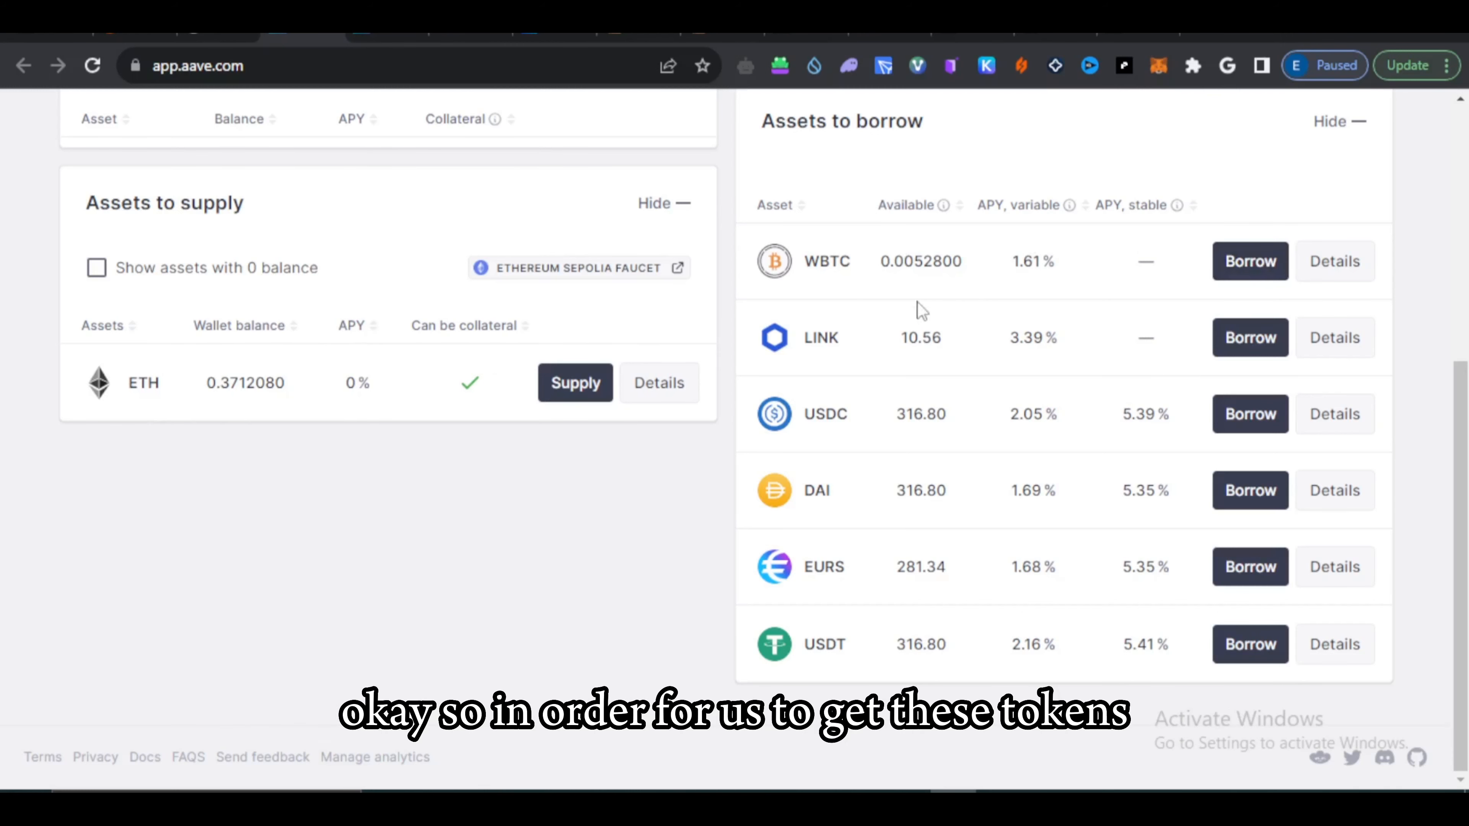
scroll(876, 368, "up", 8)
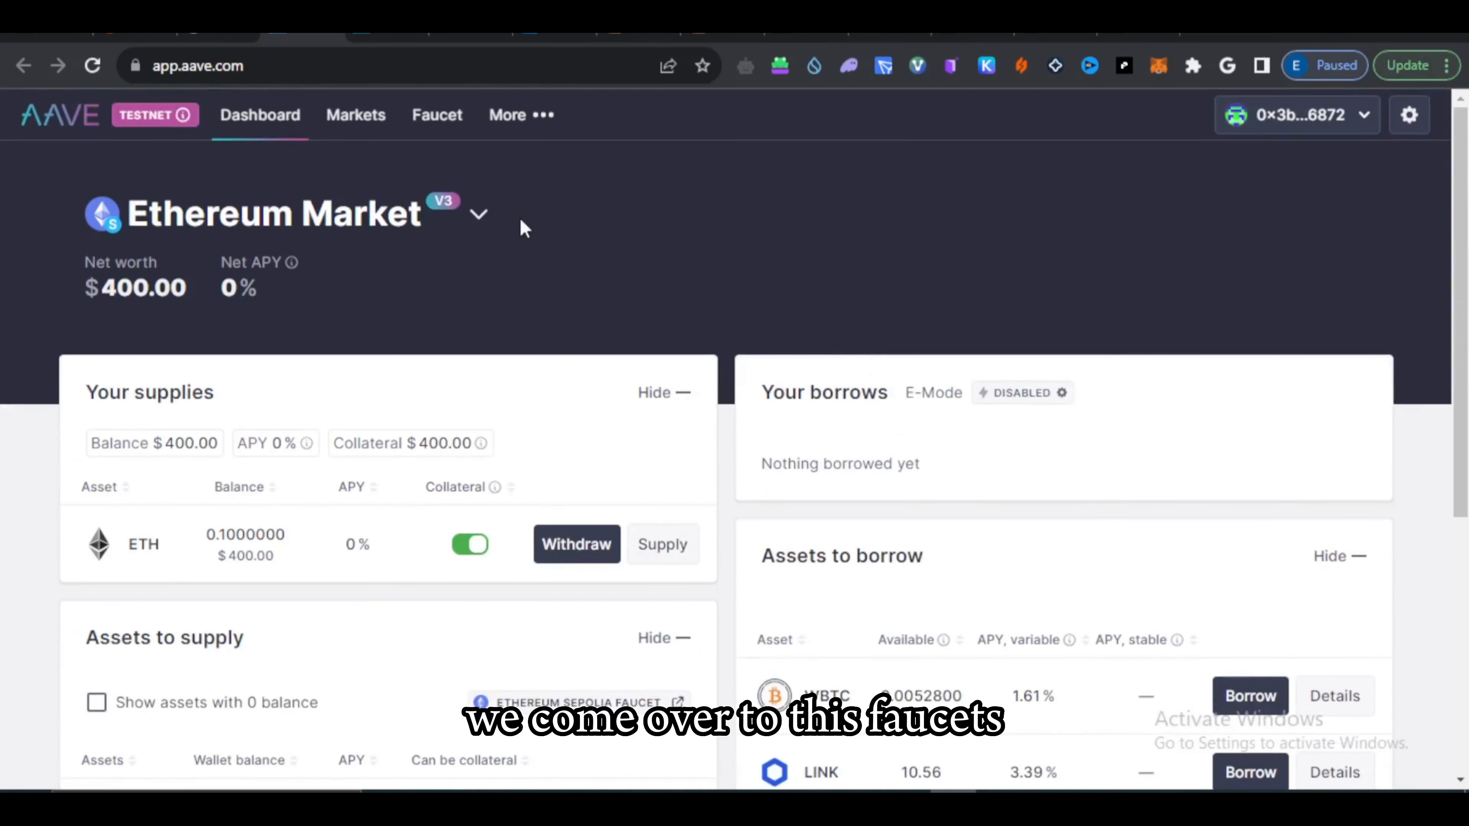
Step: Request 1 test WBTC from the Aave faucet, confirm the transaction in MetaMask and close the completion dialog
left_click(411, 133)
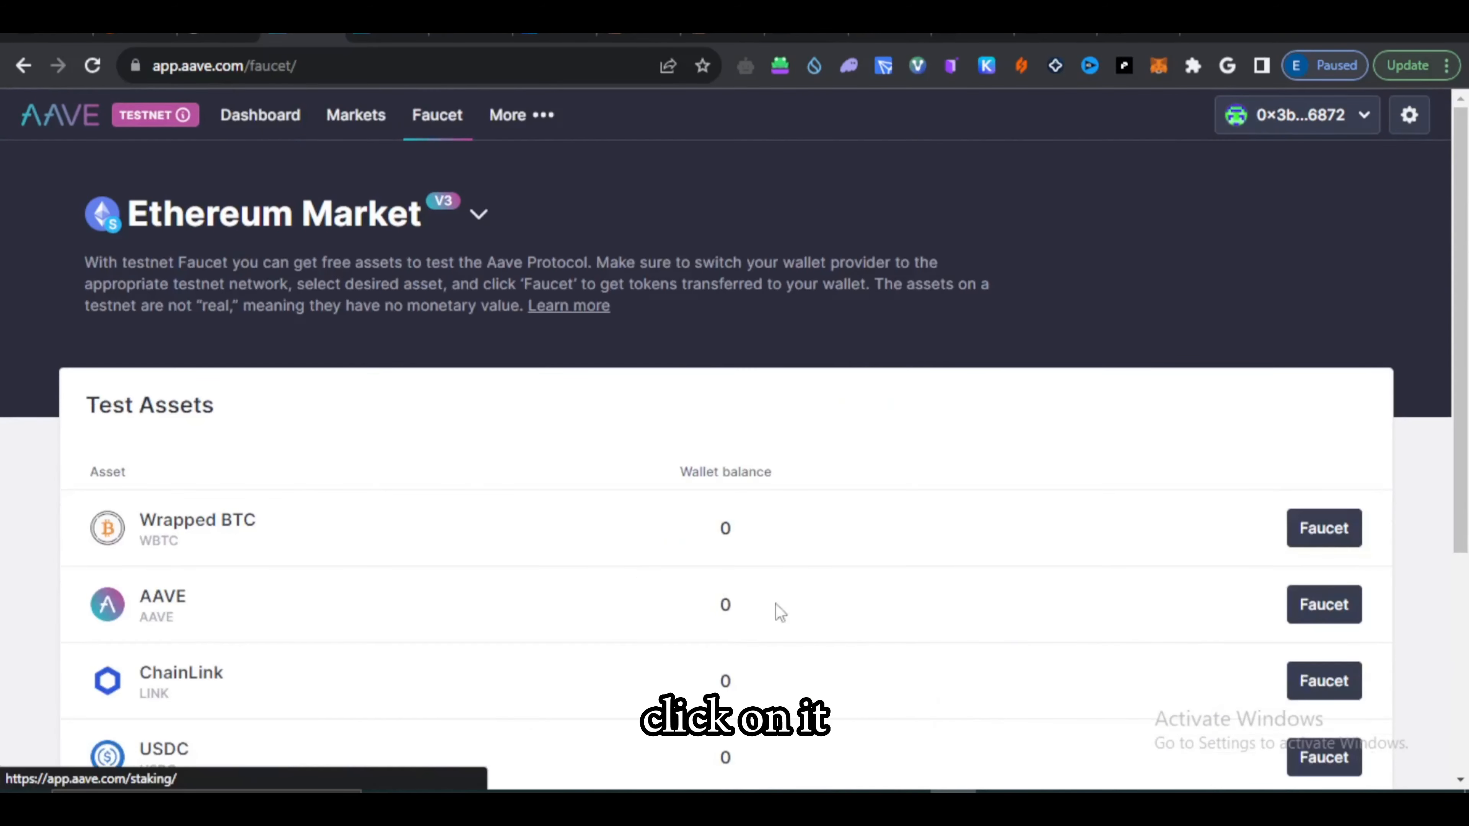
scroll(1202, 487, "down", 1)
scroll(1202, 487, "down", 4)
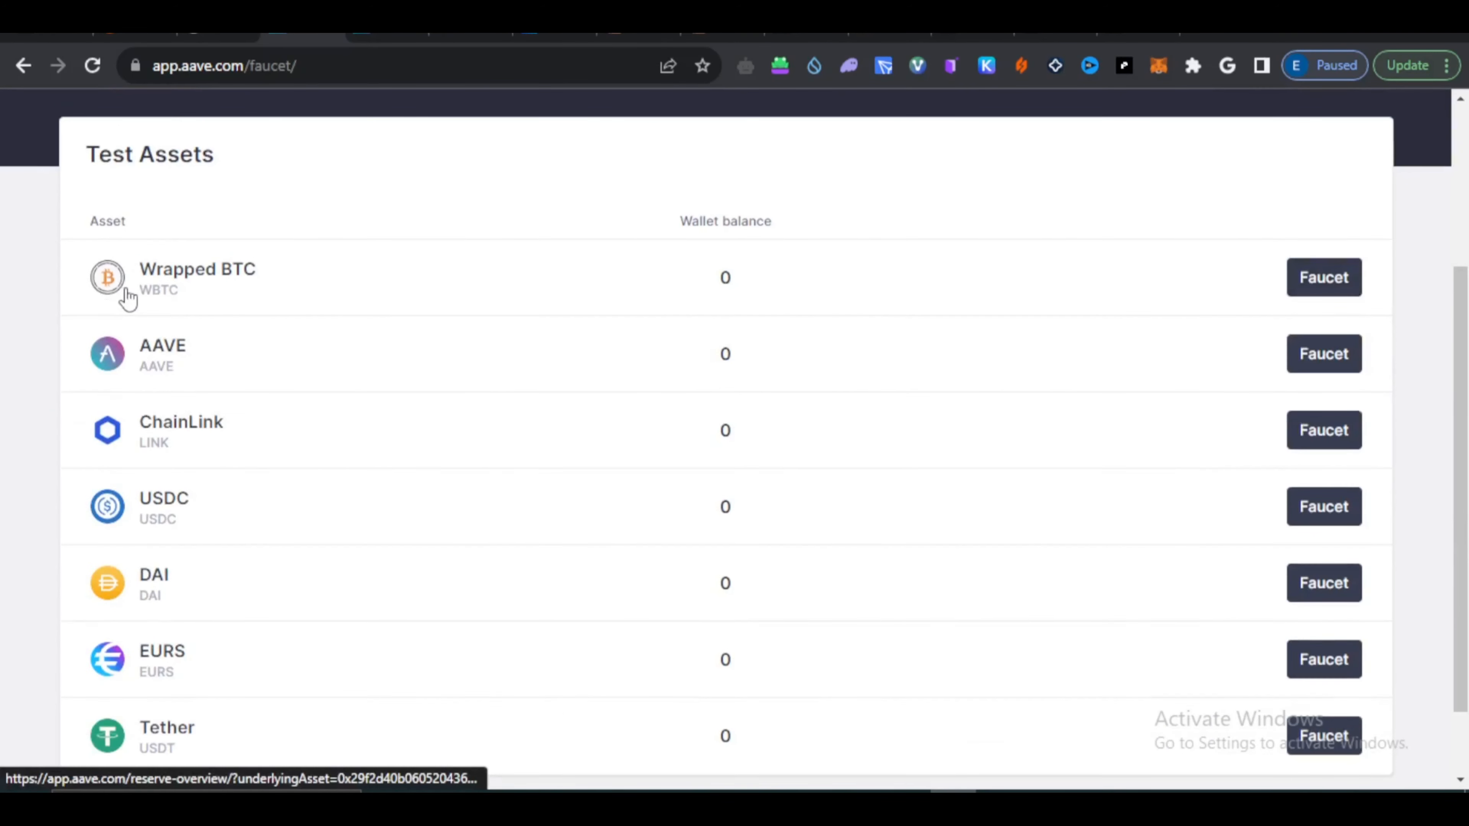
left_click(1323, 277)
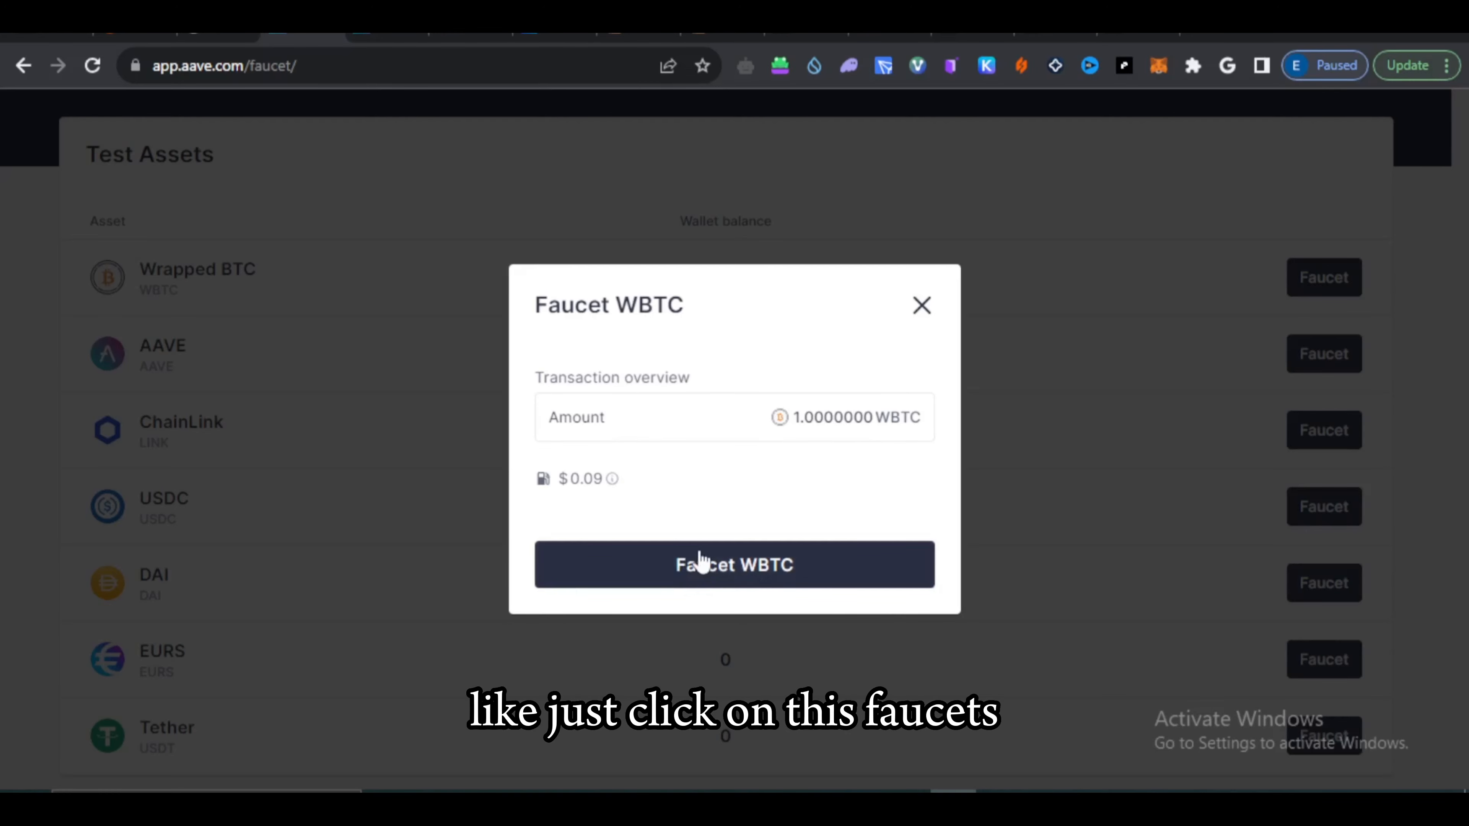
left_click(763, 569)
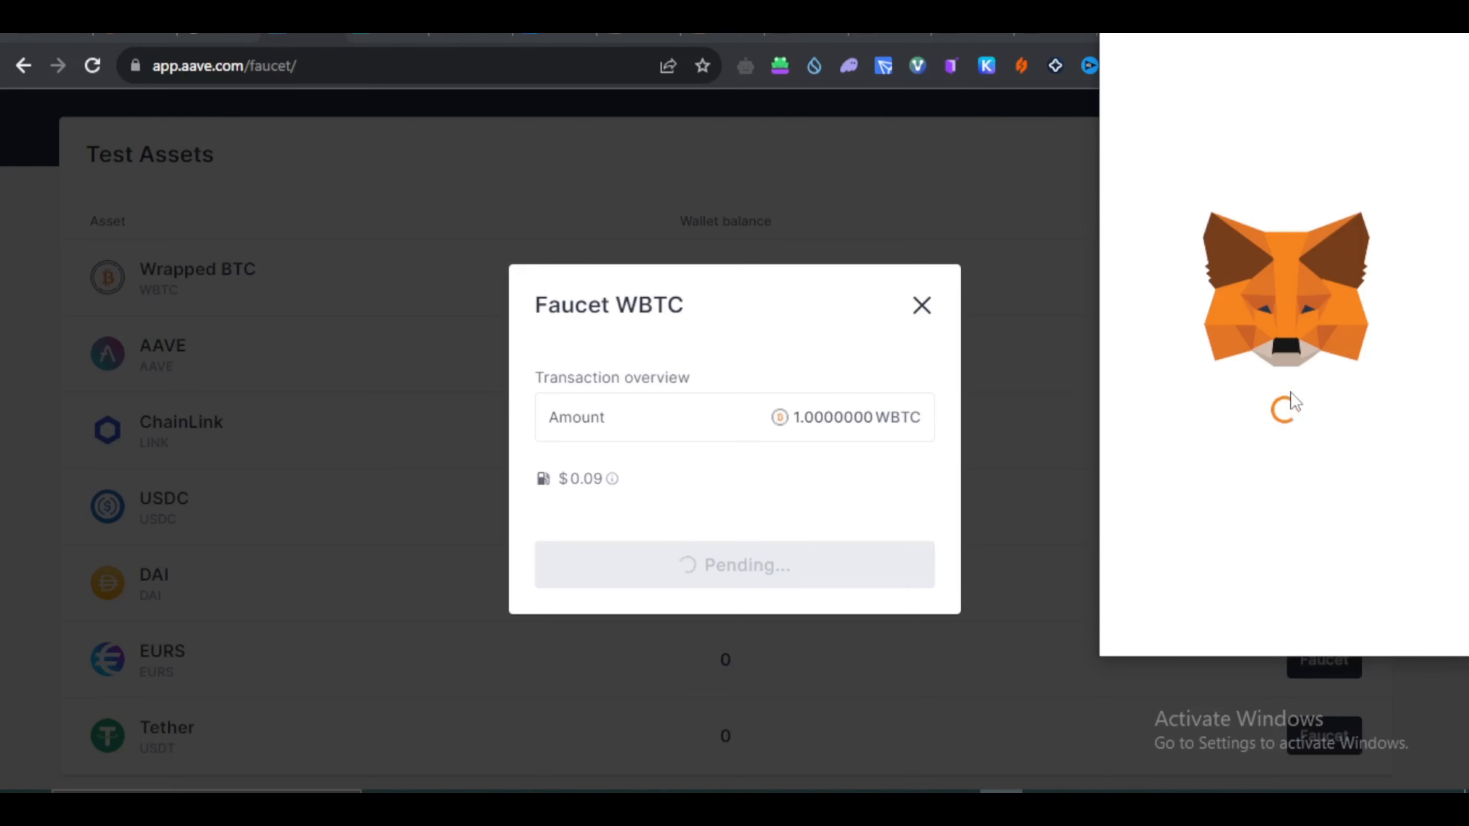
scroll(1324, 492, "down", 3)
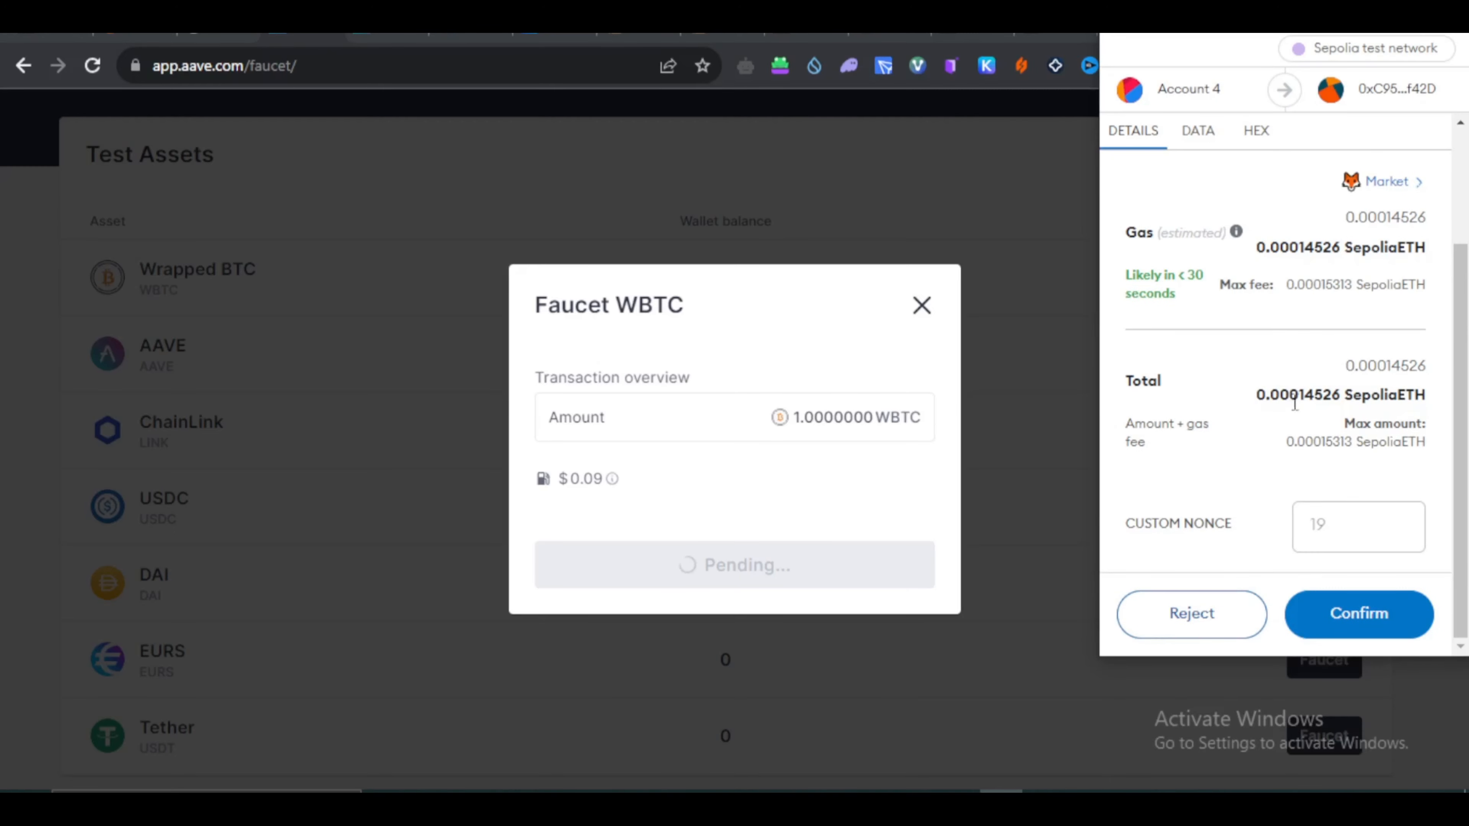
left_click(1353, 624)
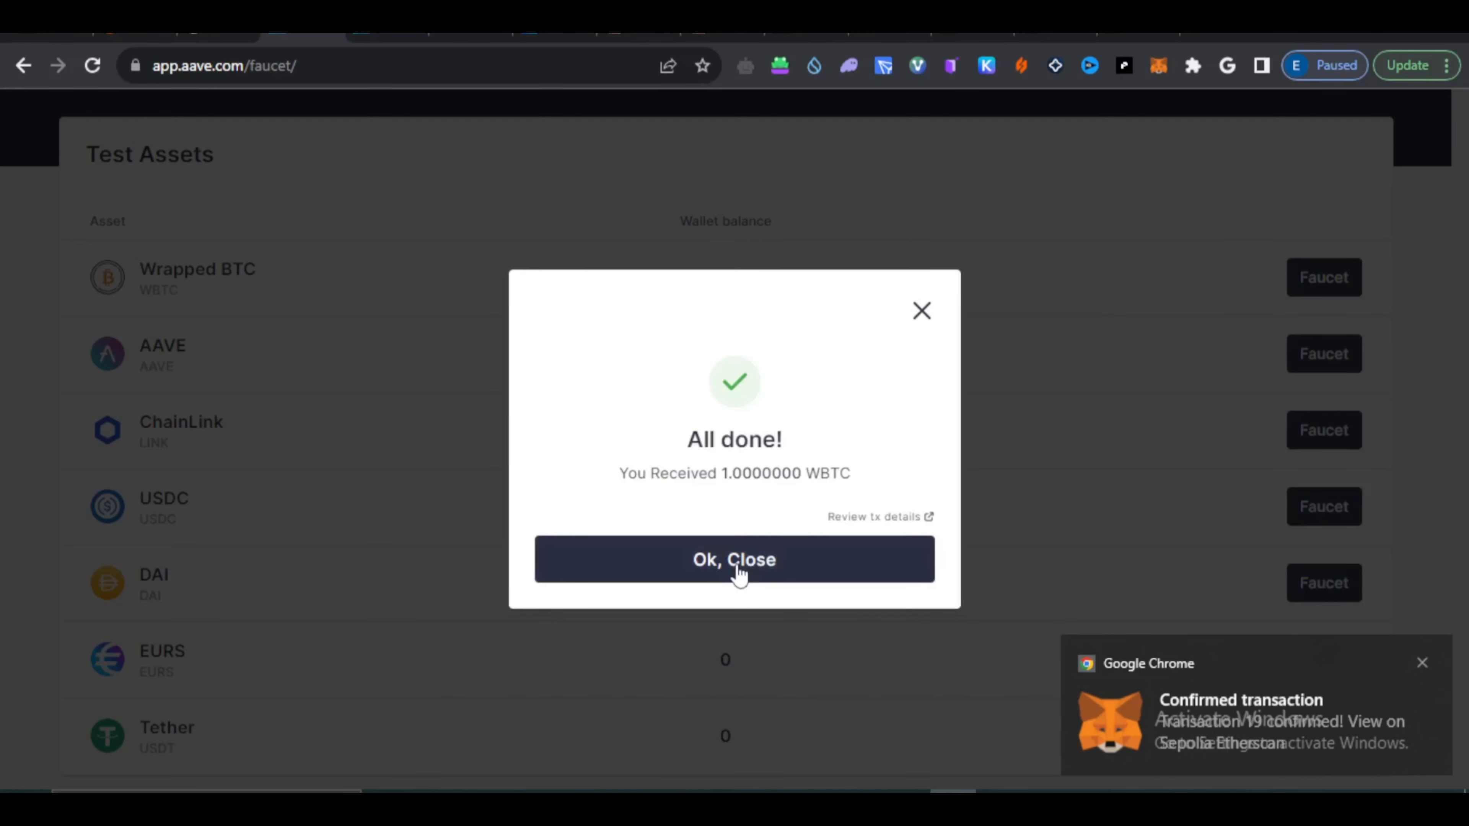
left_click(725, 559)
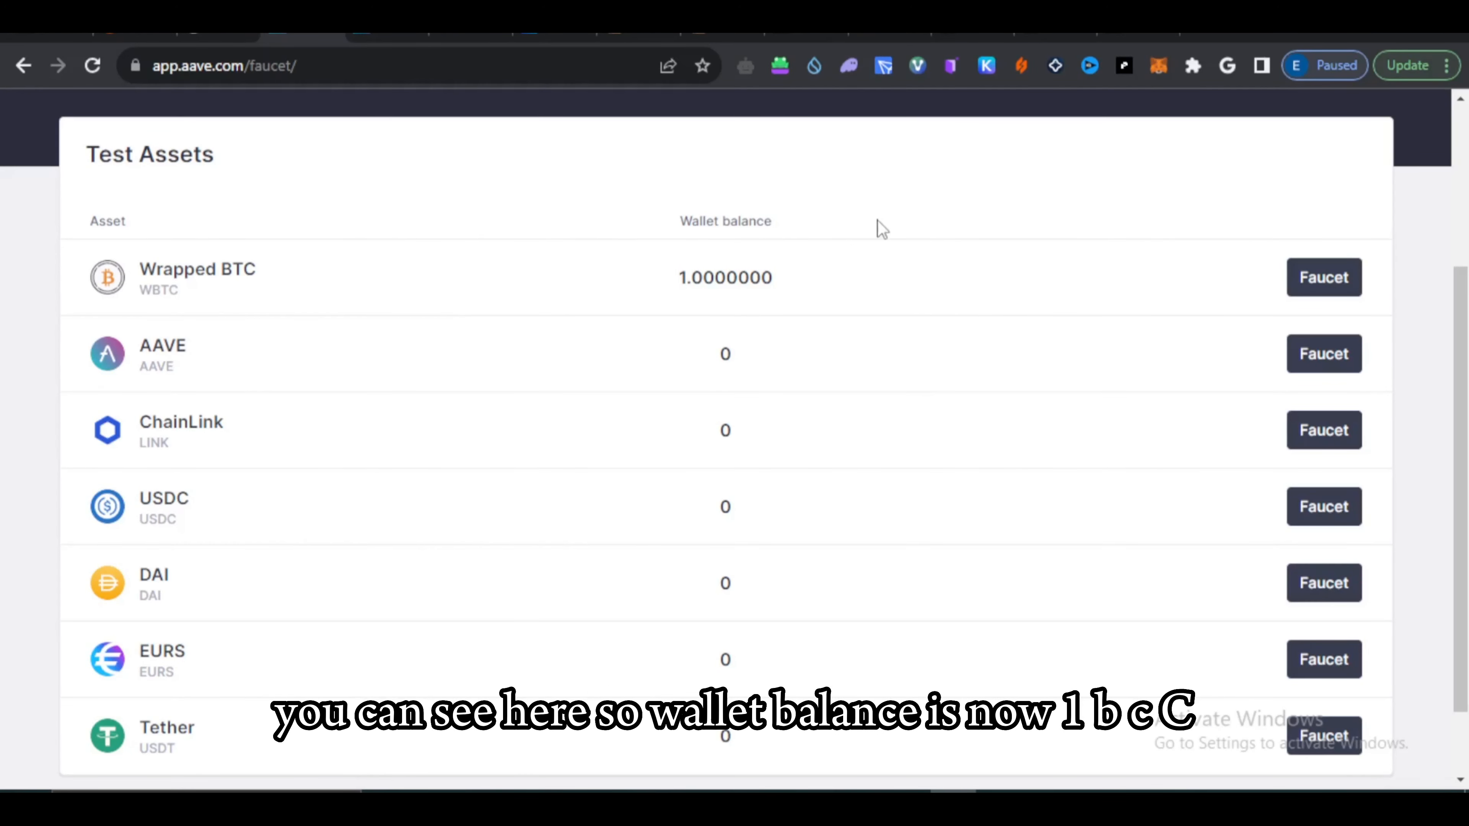
left_click_drag(682, 278, 806, 292)
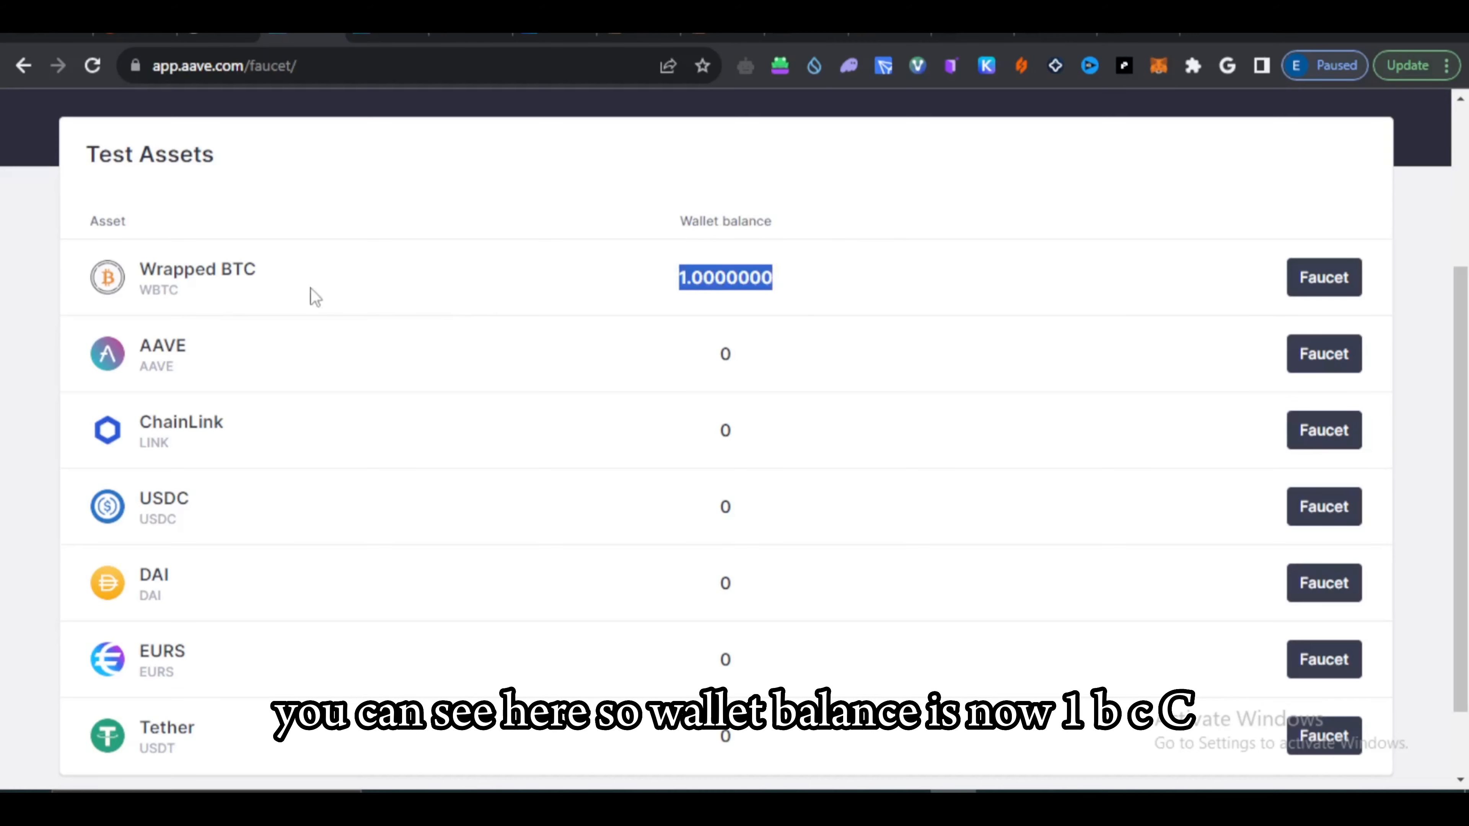
Step: Request 100 test AAVE tokens from the faucet, confirm the transaction in MetaMask and close the completion dialog
left_click(1337, 359)
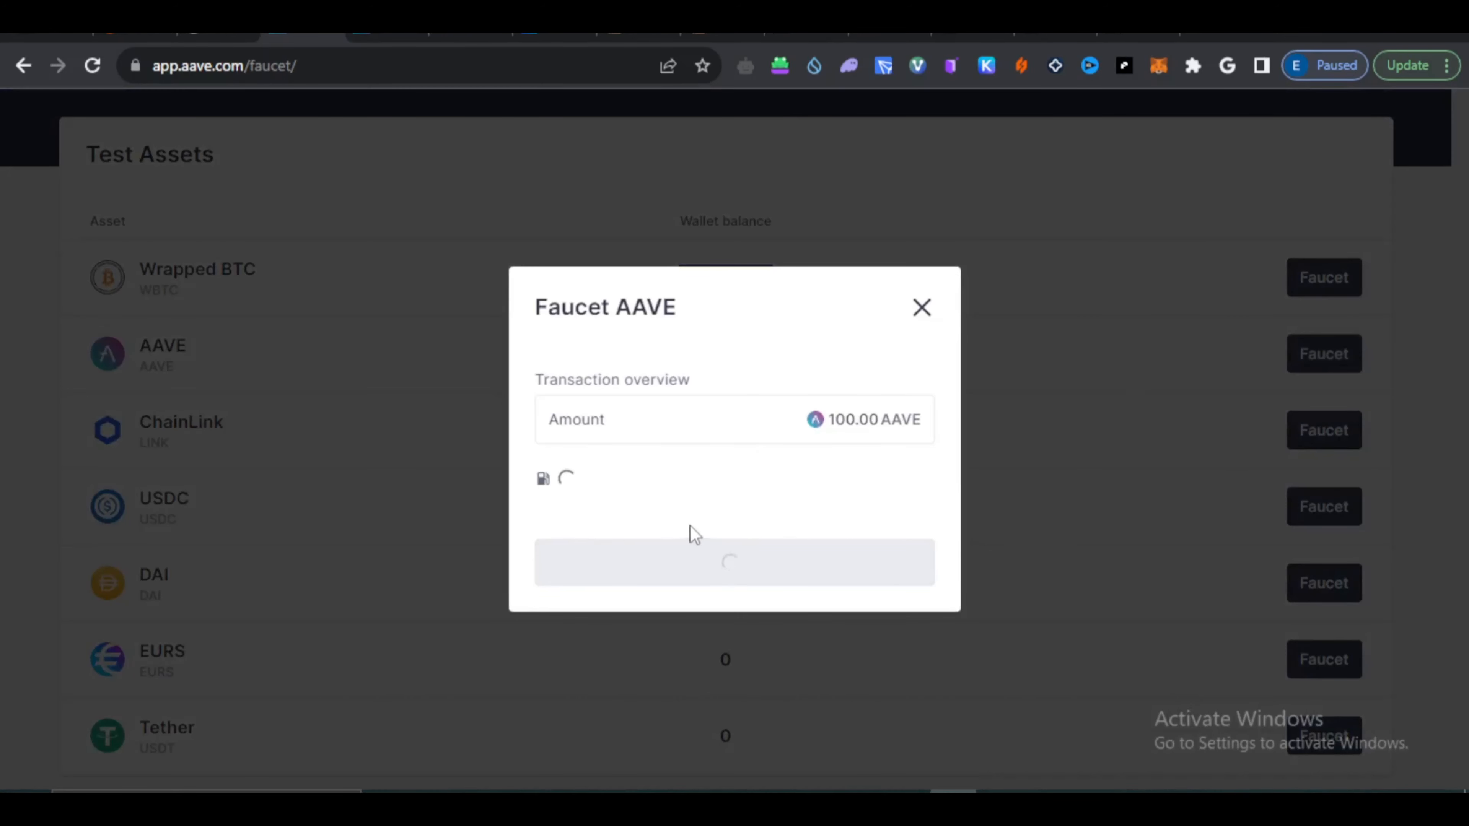
left_click(738, 564)
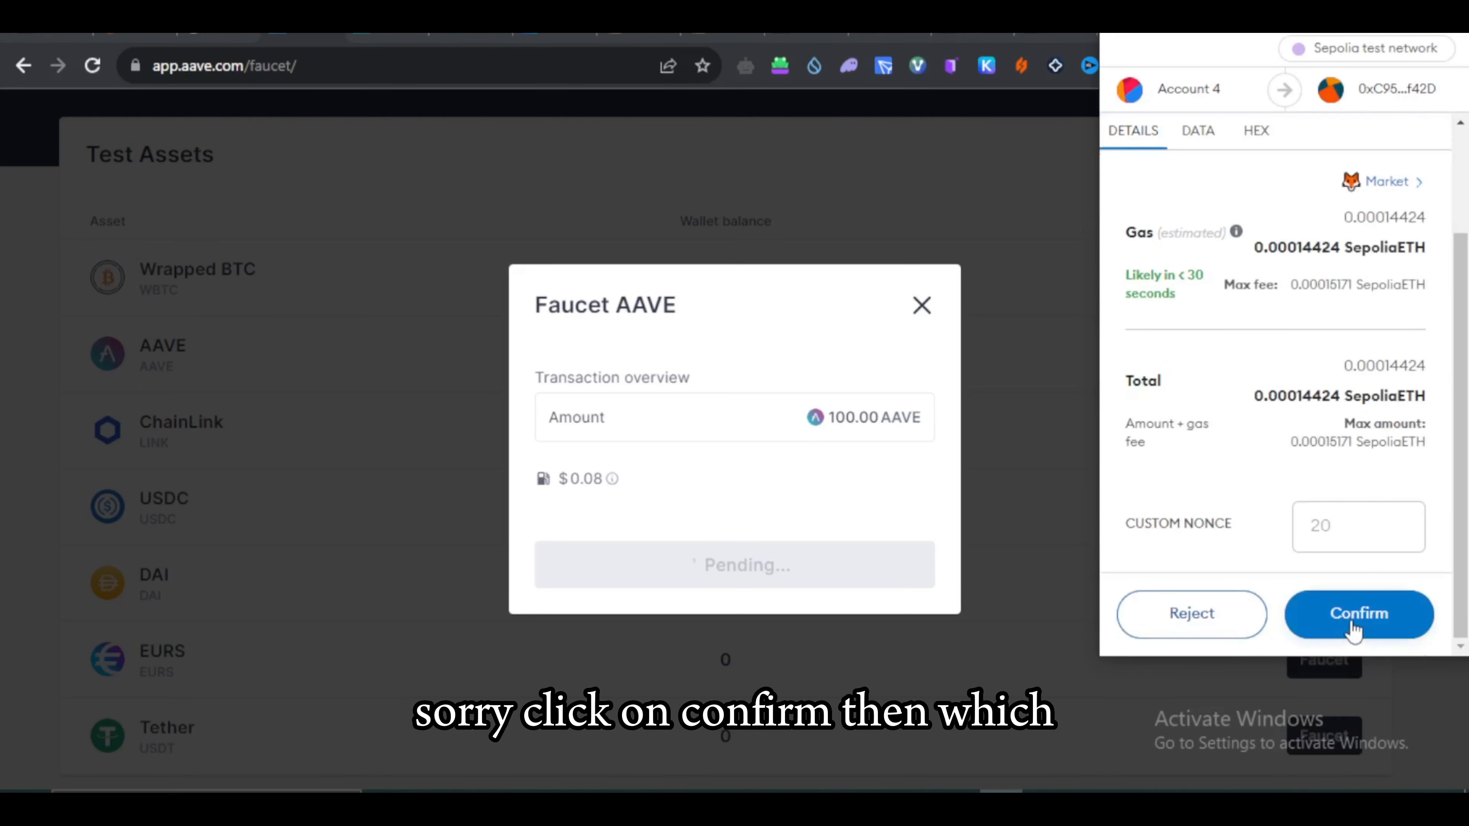
left_click(1355, 618)
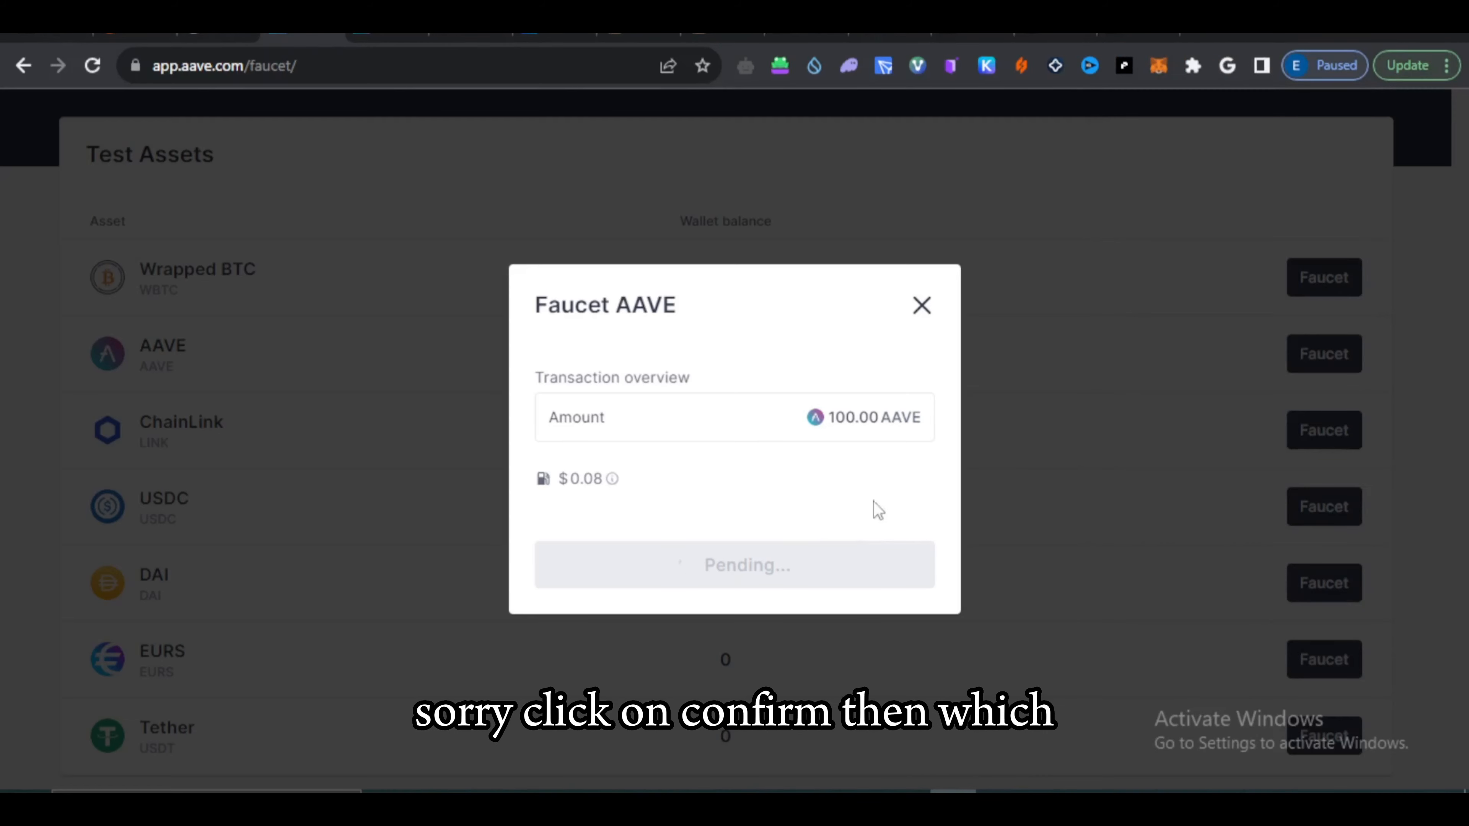
left_click(732, 544)
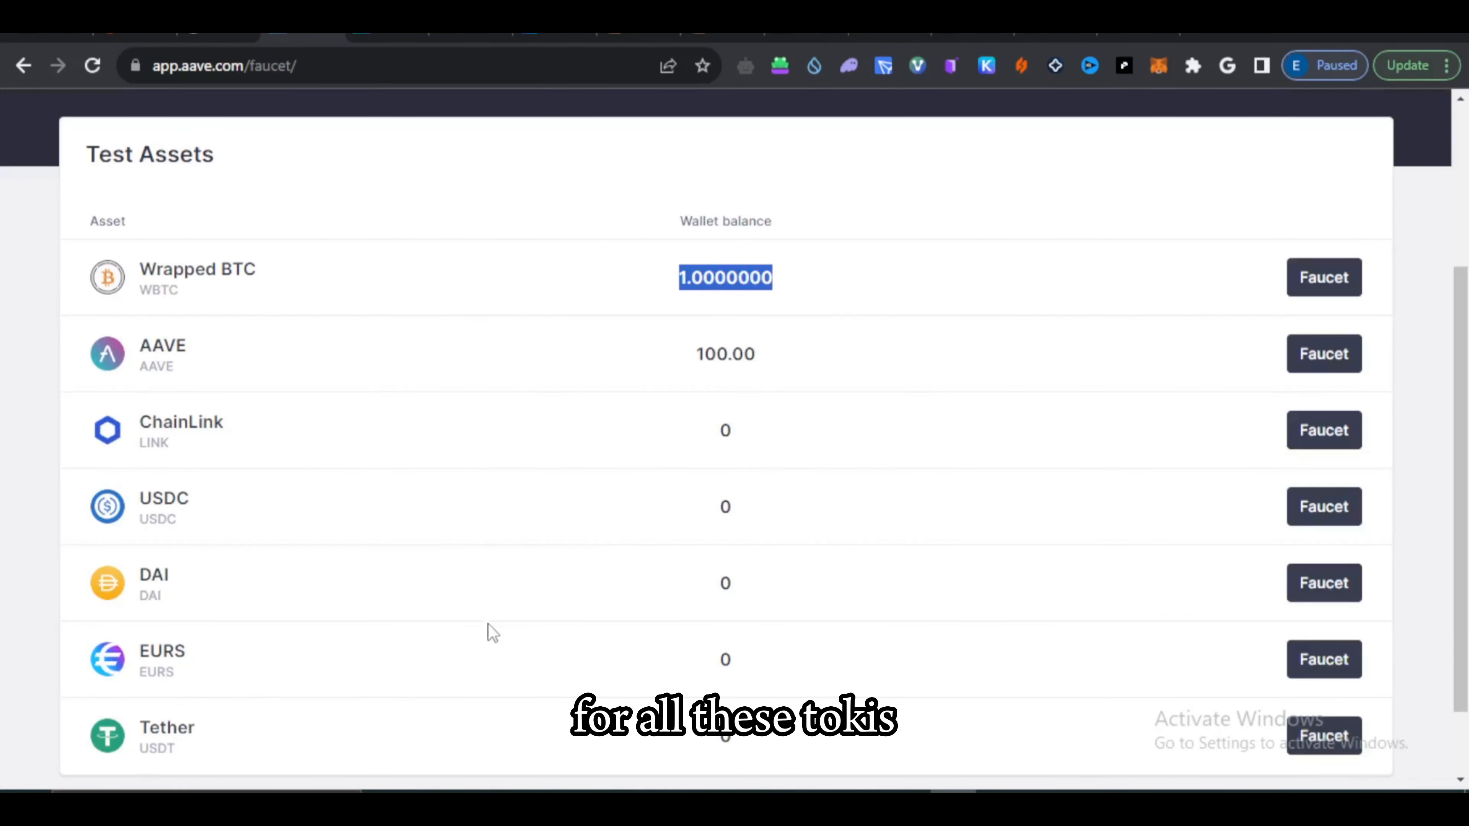
scroll(399, 602, "down", 2)
scroll(159, 335, "up", 6)
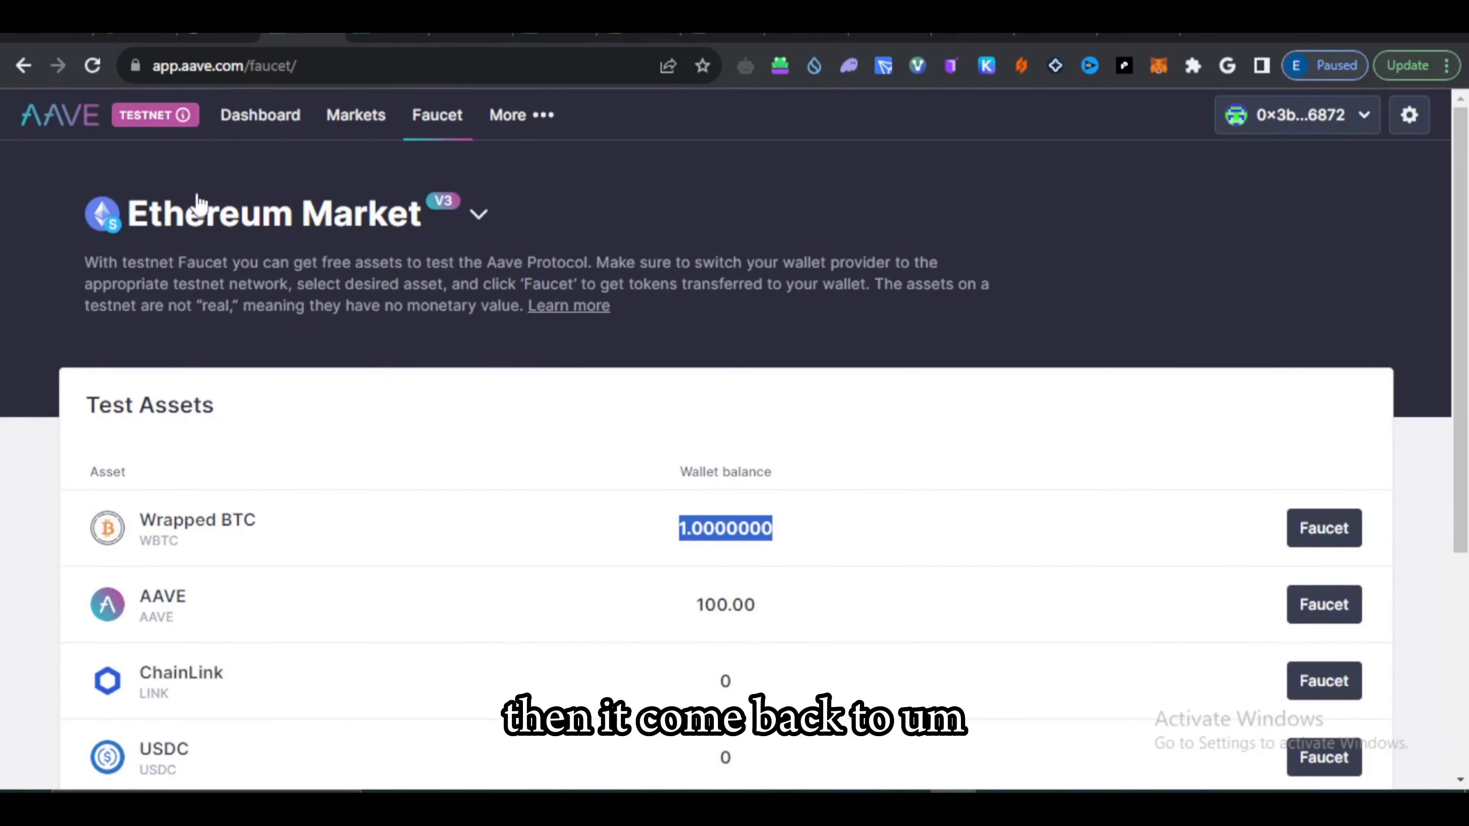
Step: Return to the Aave dashboard and open the borrow form for WBTC at its amount entry
left_click(261, 121)
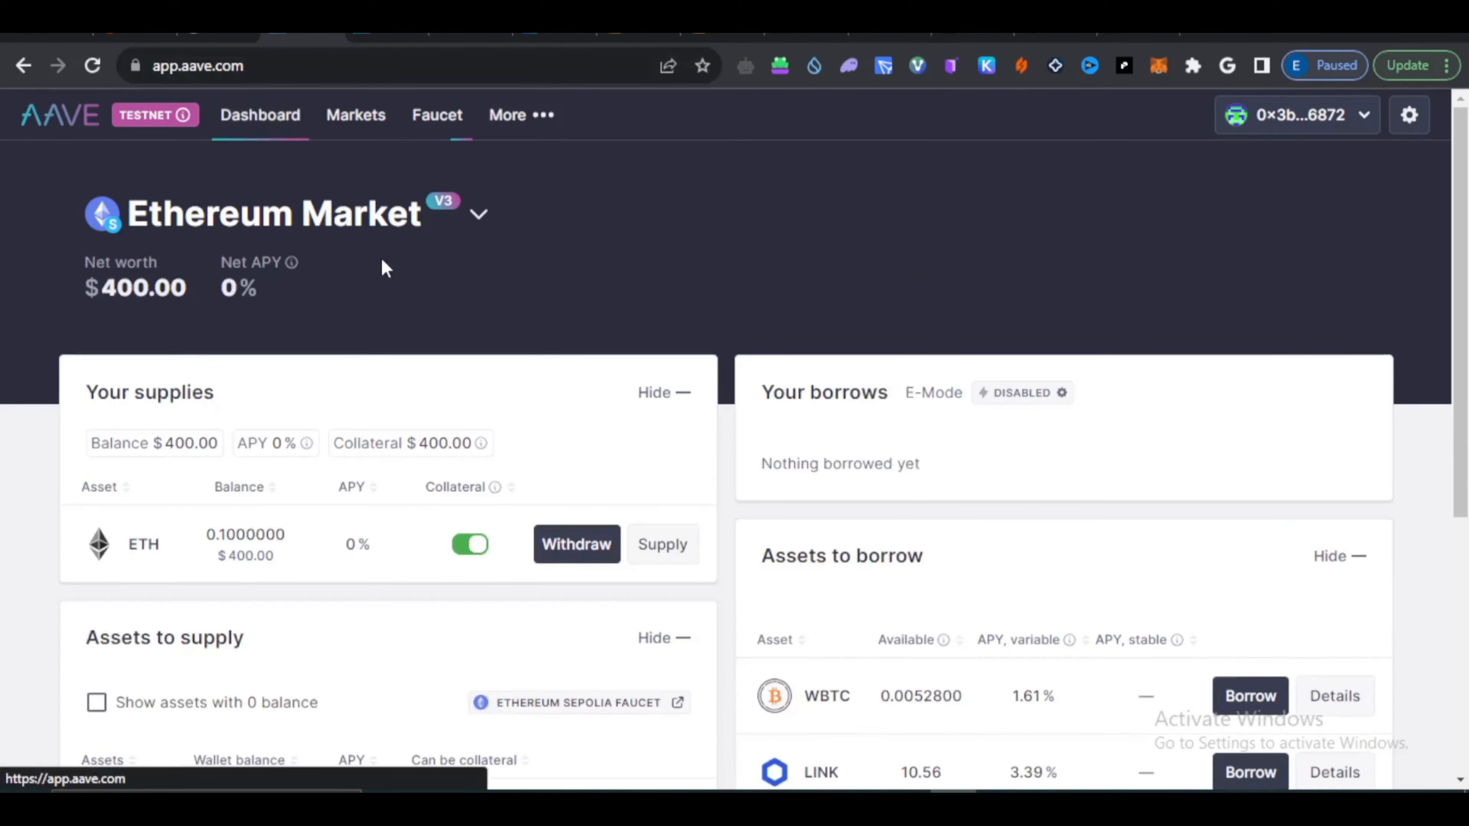
scroll(886, 338, "down", 4)
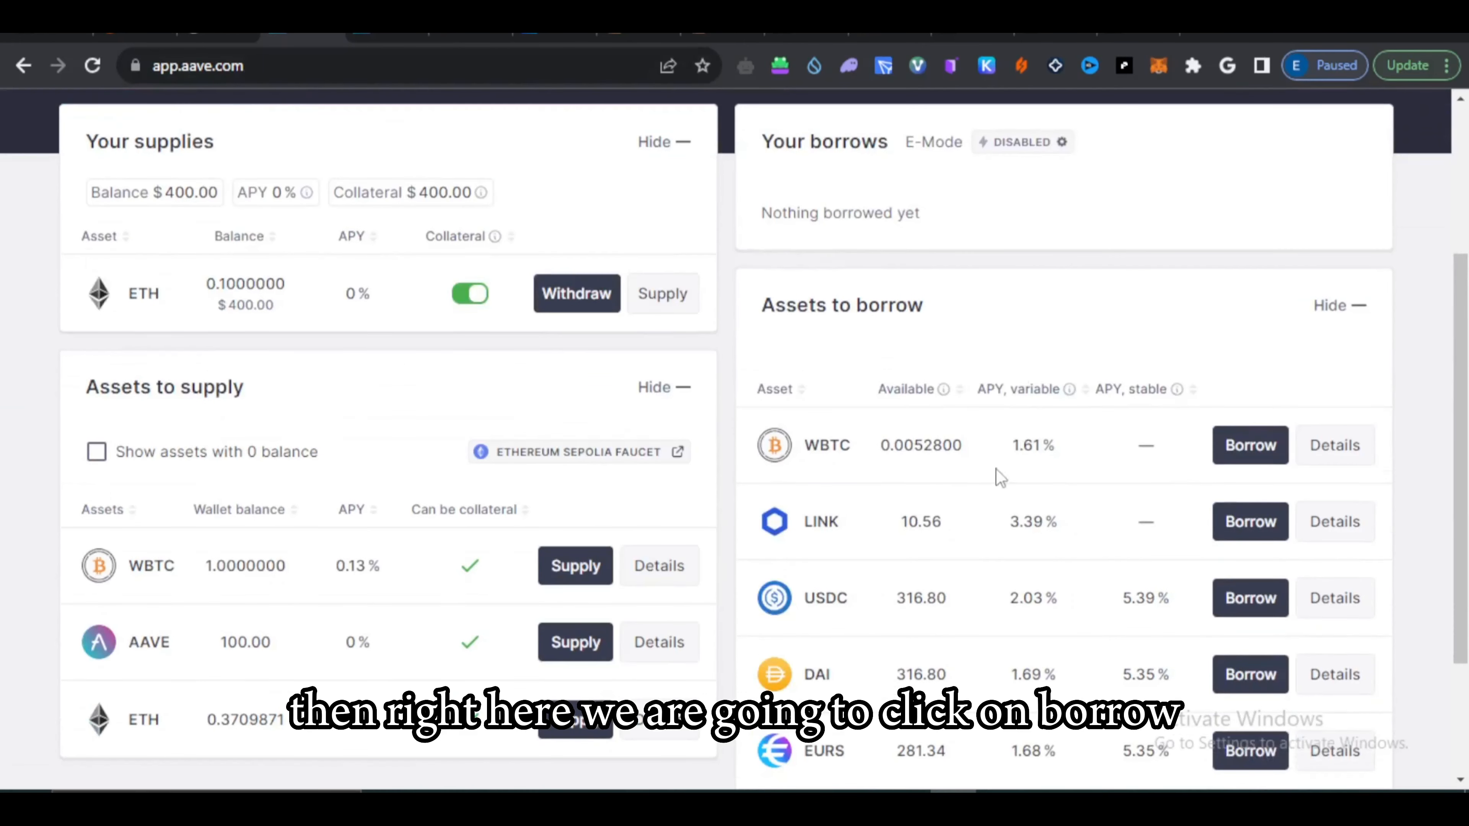
left_click(1241, 449)
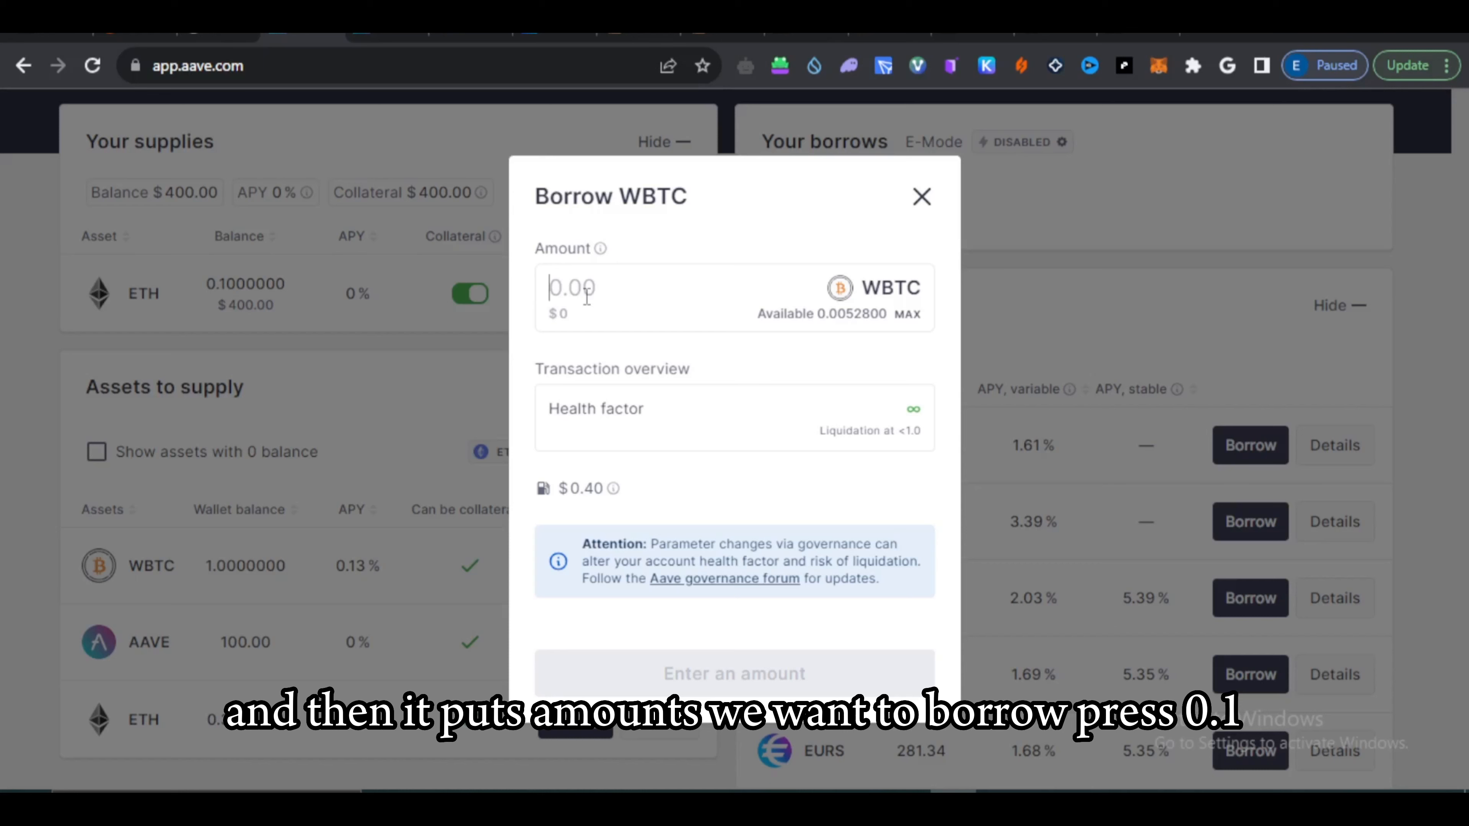
left_click(586, 297)
type("0.00528")
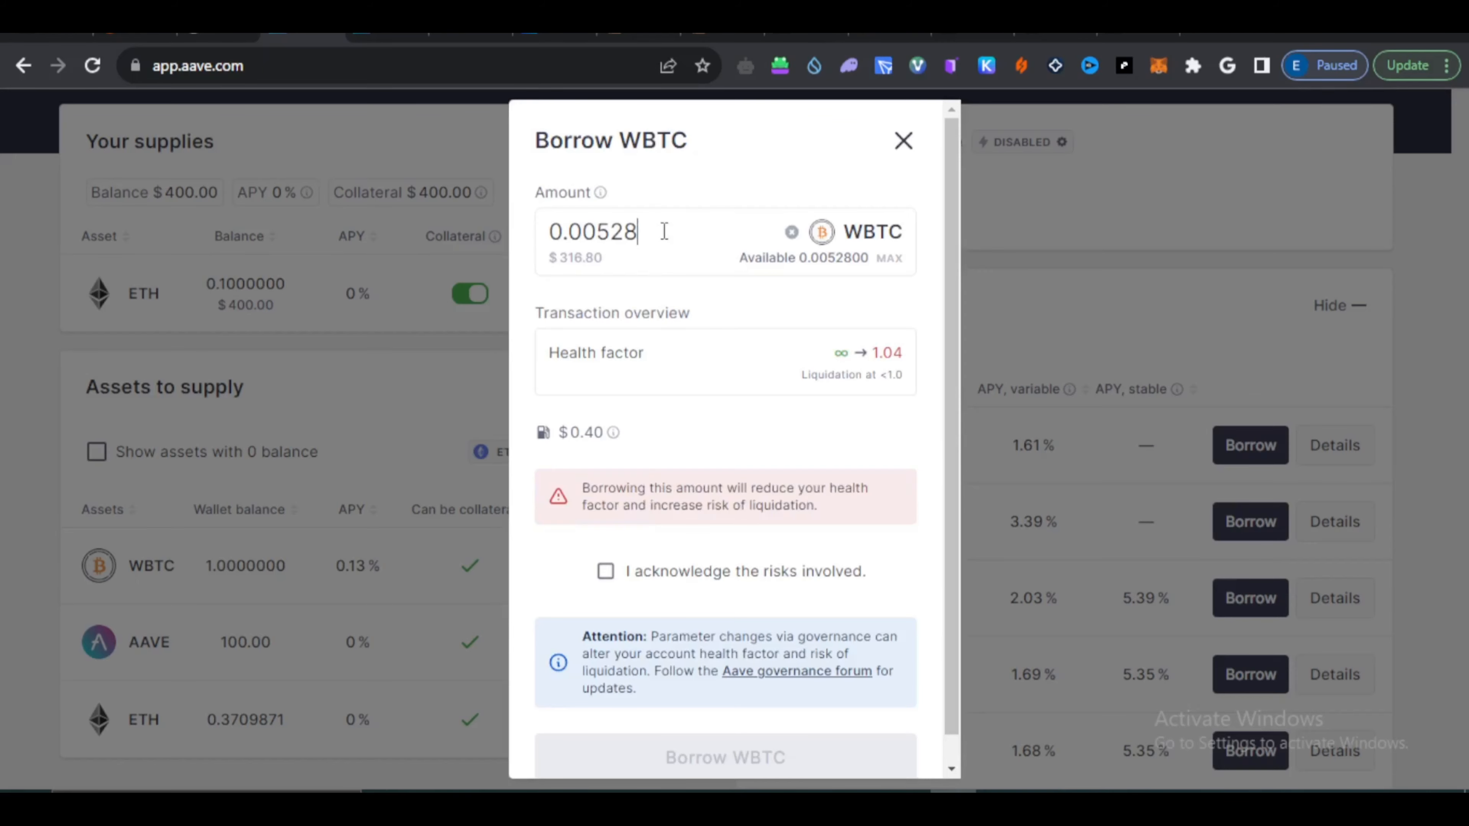
key("BackSpace")
key("BackSpace")
key("BackSpace")
key("BackSpace")
key("BackSpace")
key("BackSpace")
key("BackSpace")
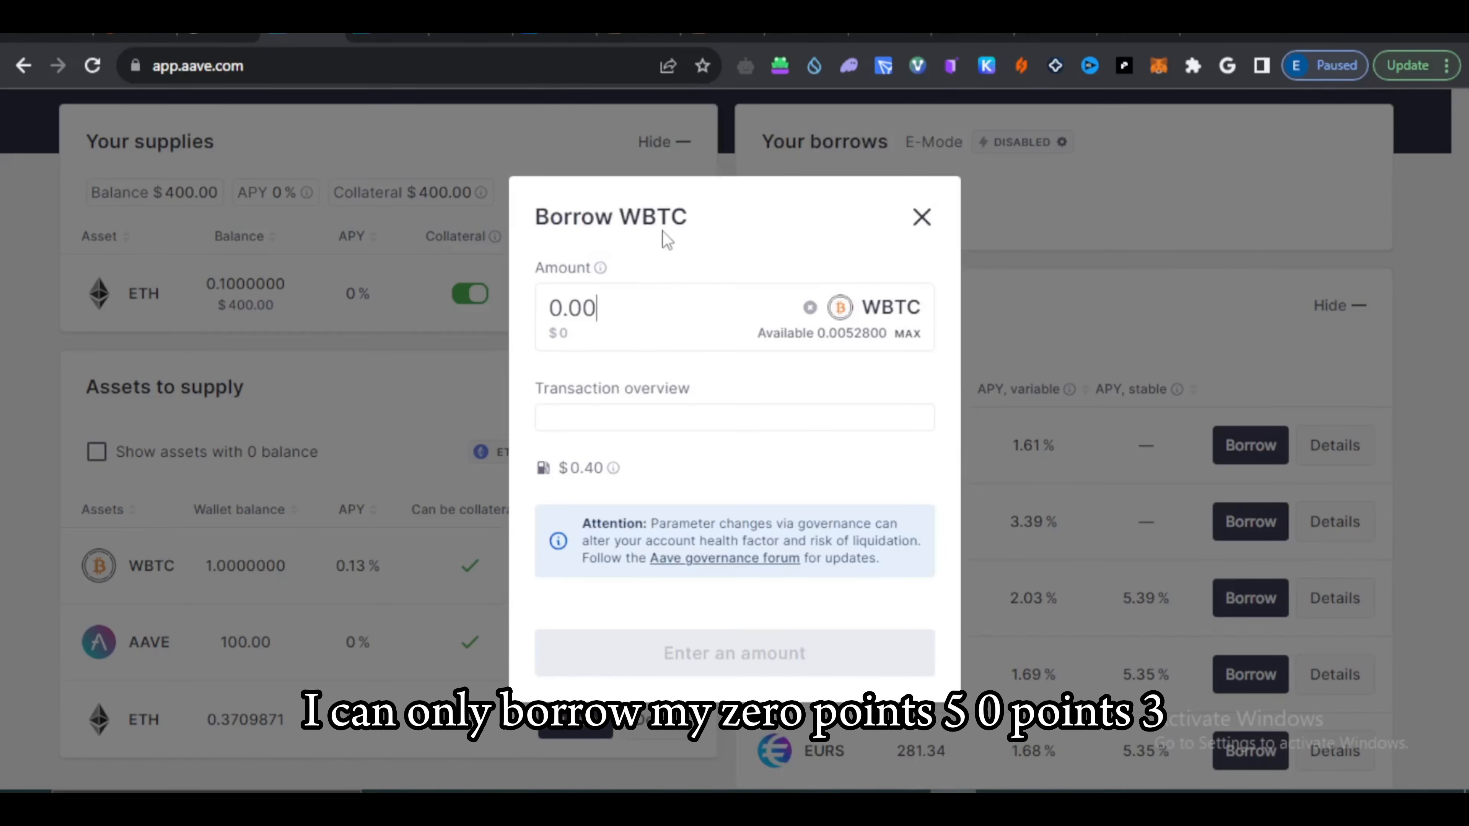
Step: Borrow 0.003 WBTC, confirm the transaction in MetaMask and close the completion dialog
type("0.003")
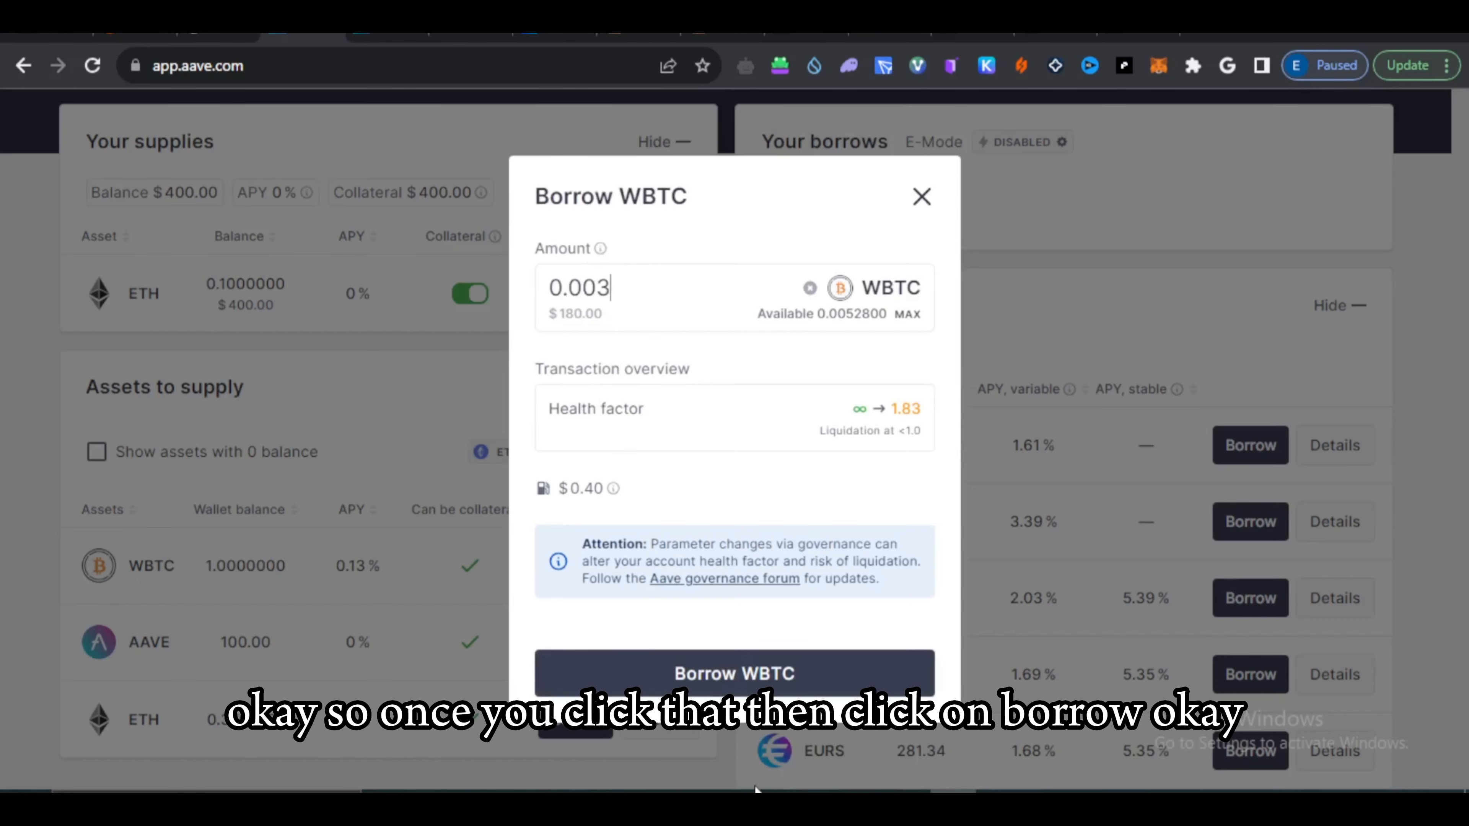
left_click(730, 684)
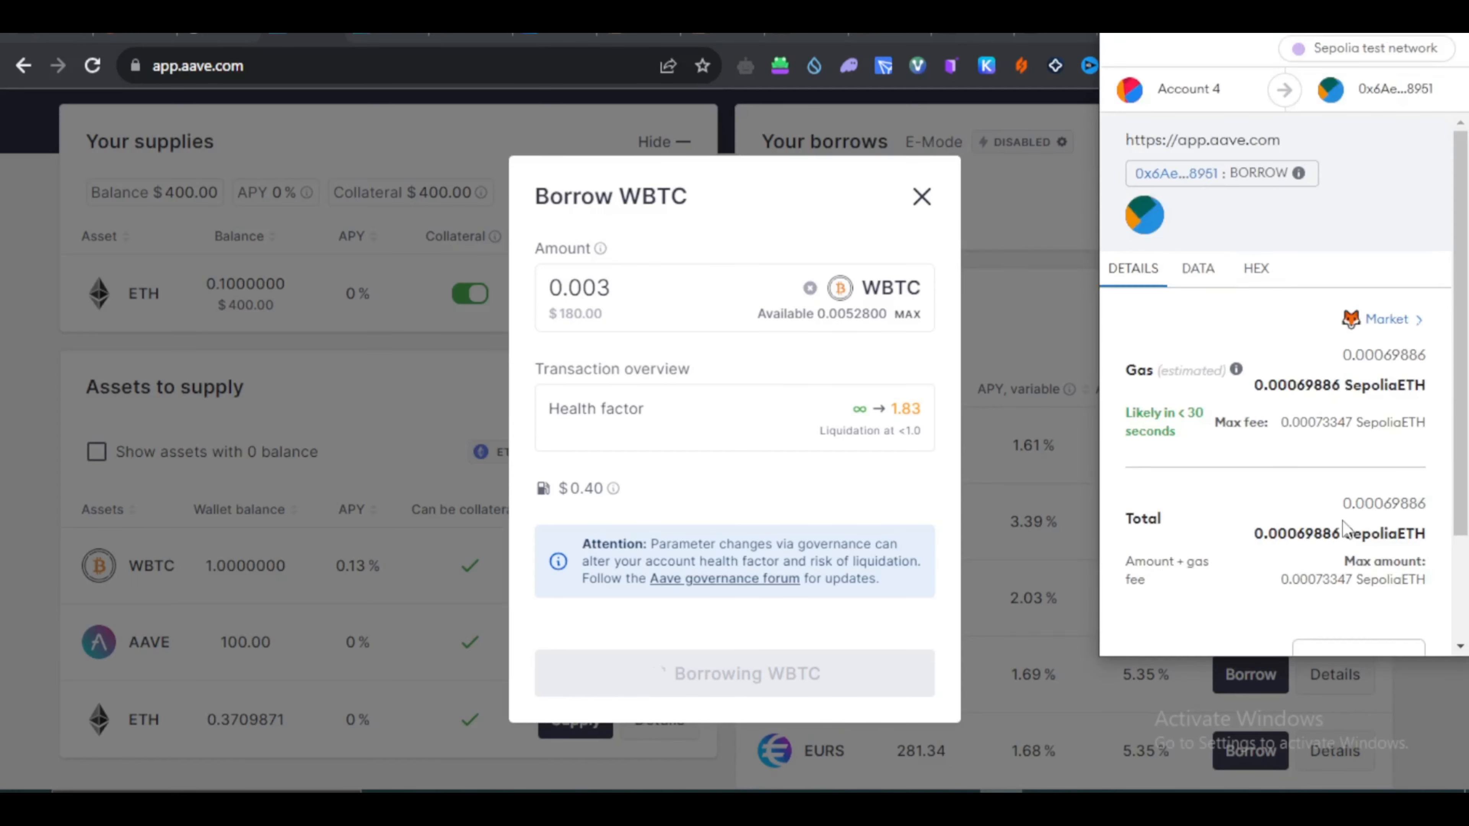
scroll(1354, 521, "down", 2)
scroll(1367, 630, "down", 1)
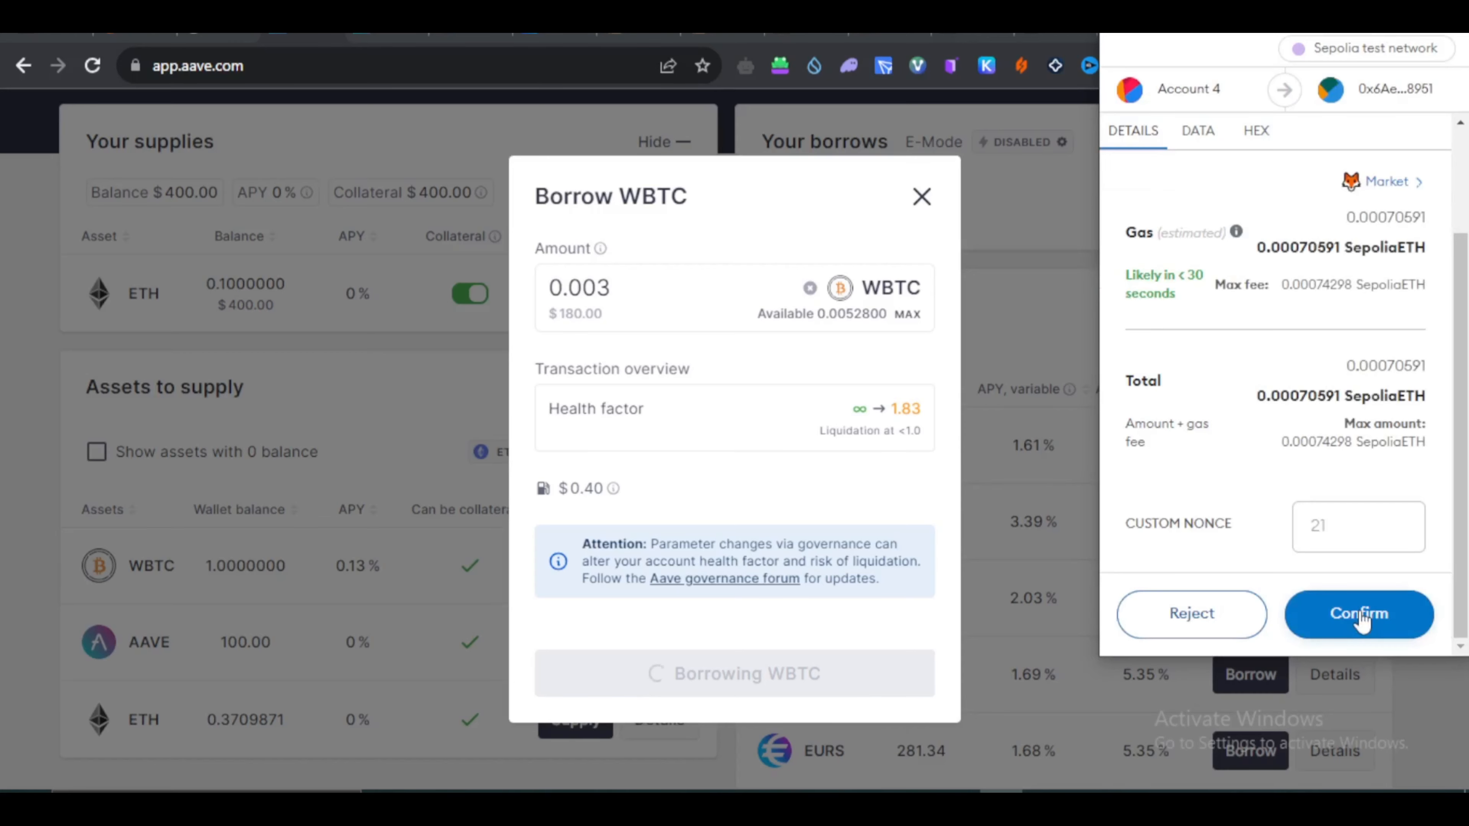
left_click(1360, 614)
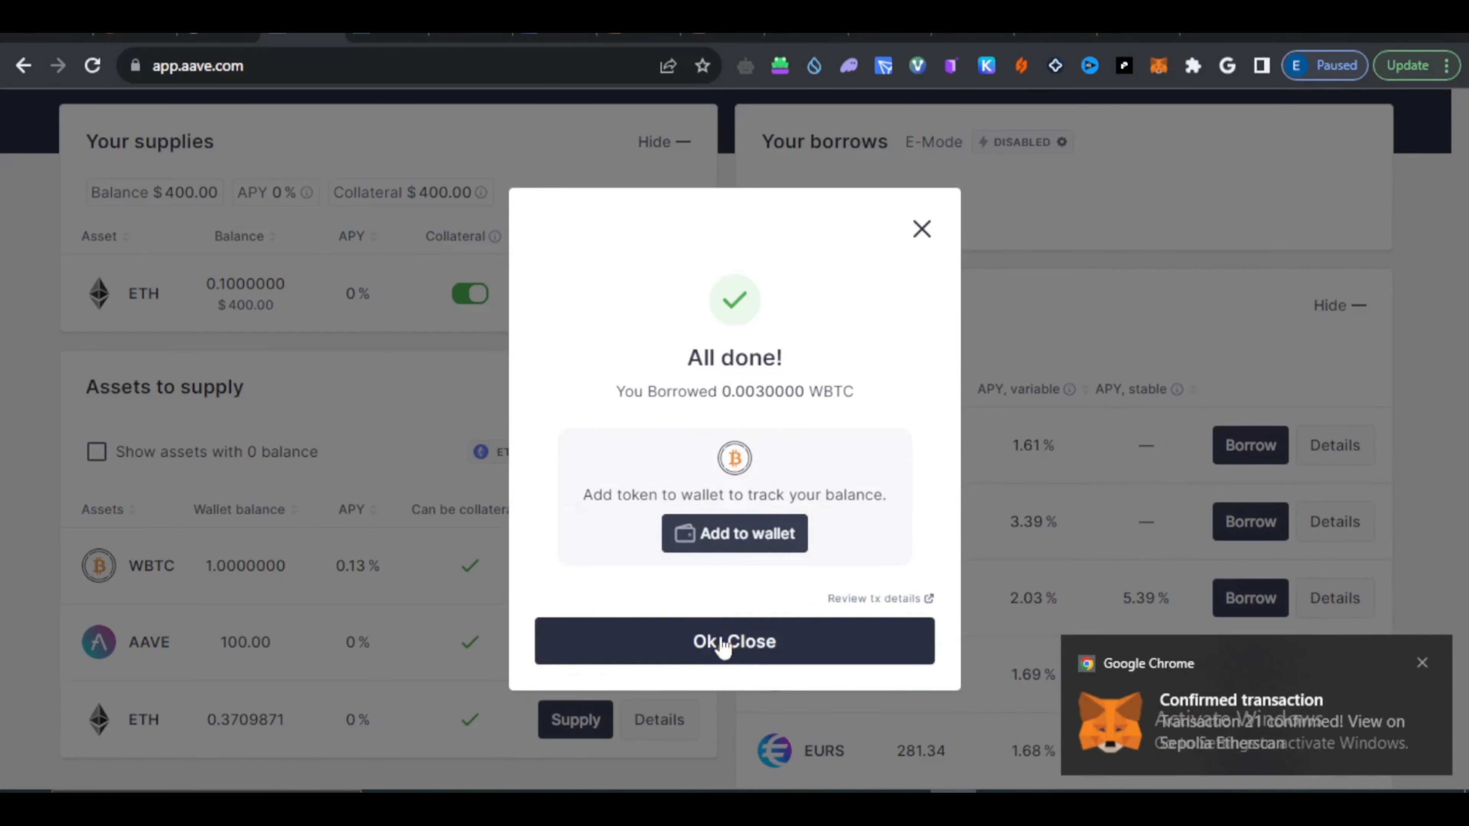
left_click(721, 644)
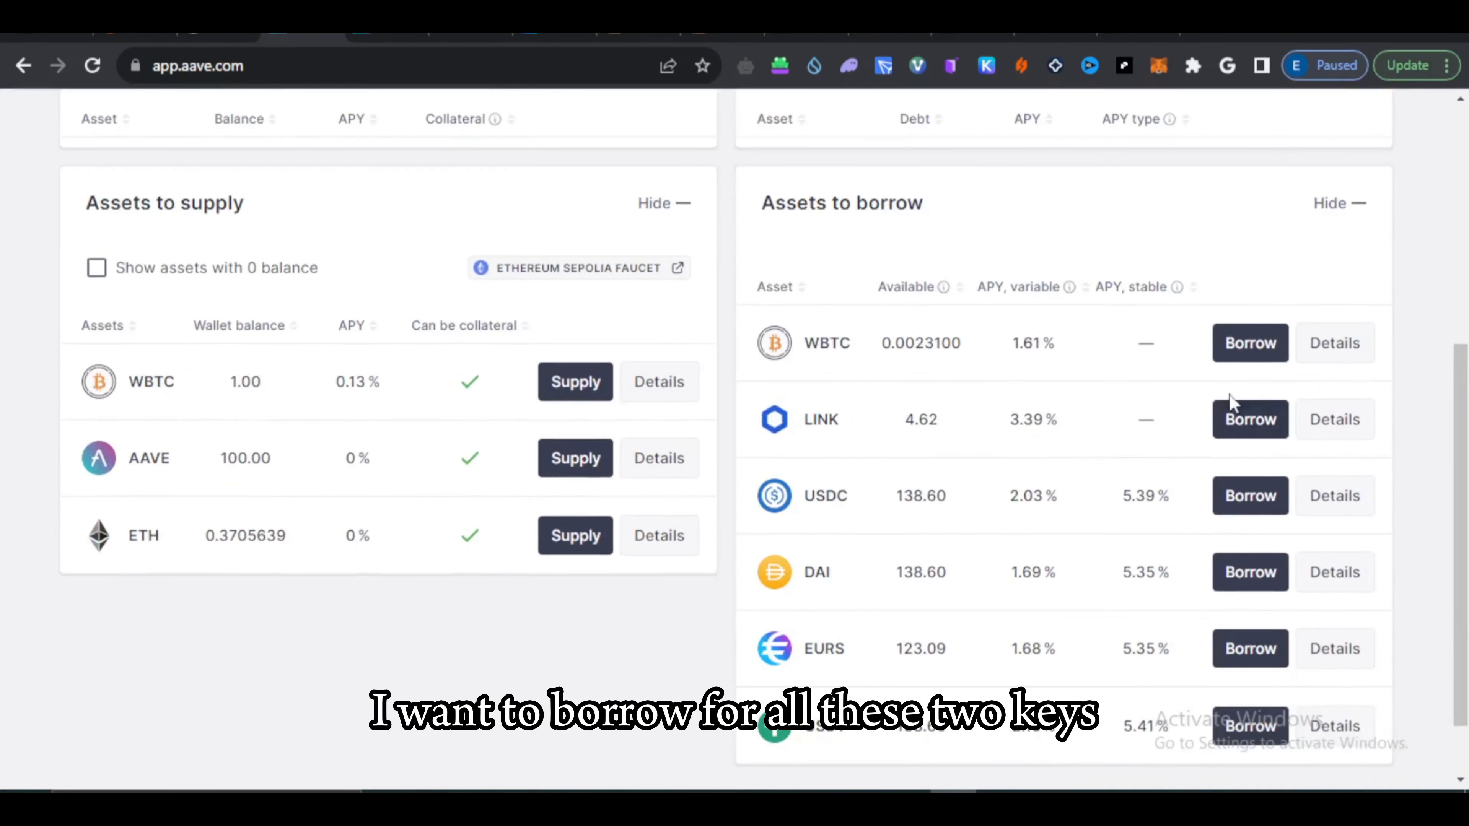
Step: Set the amount of AAVE to supply to 10 and approve the token by signing the MetaMask signature requests
scroll(1148, 574, "down", 2)
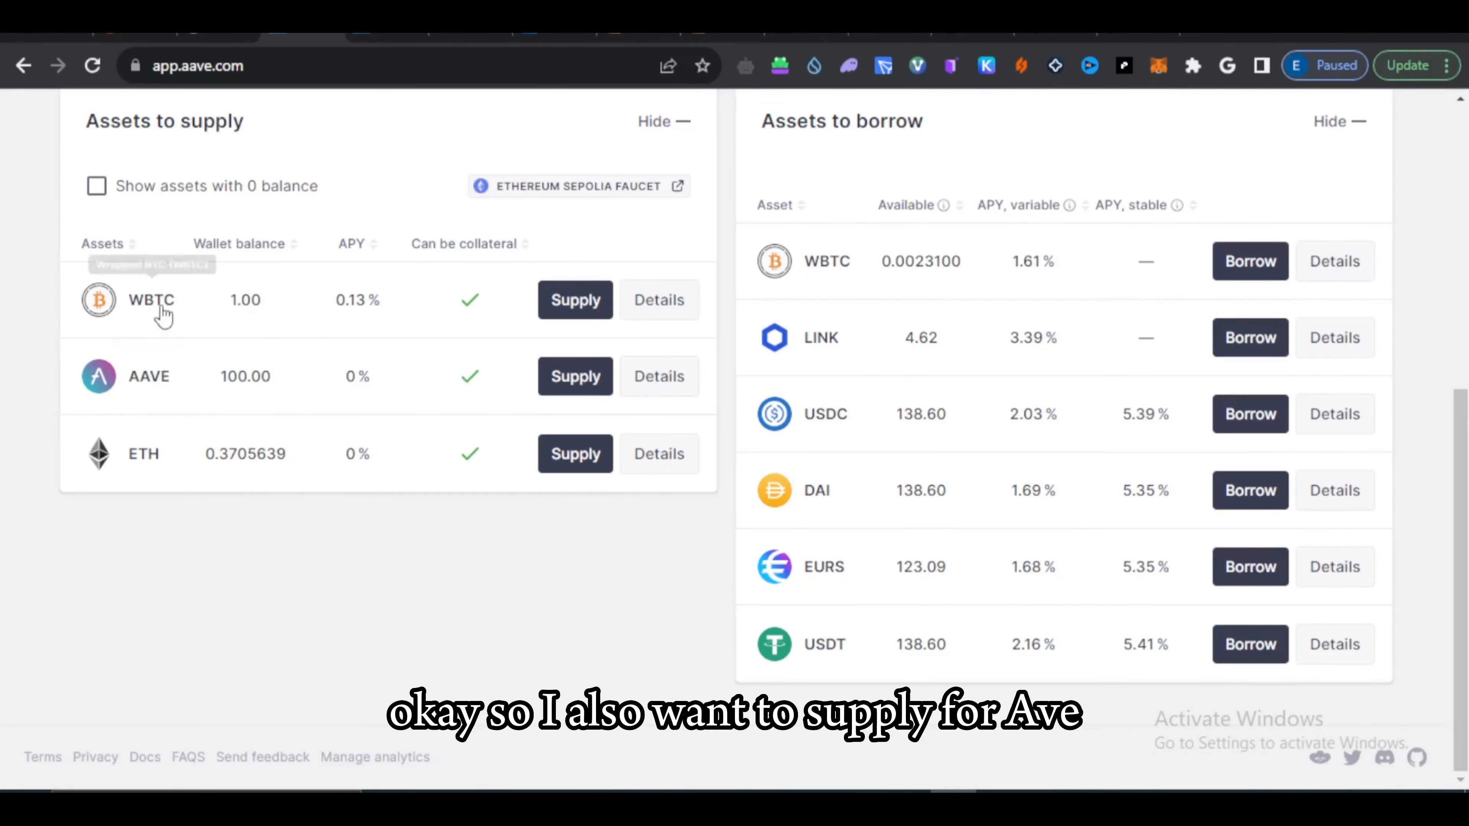
left_click(574, 382)
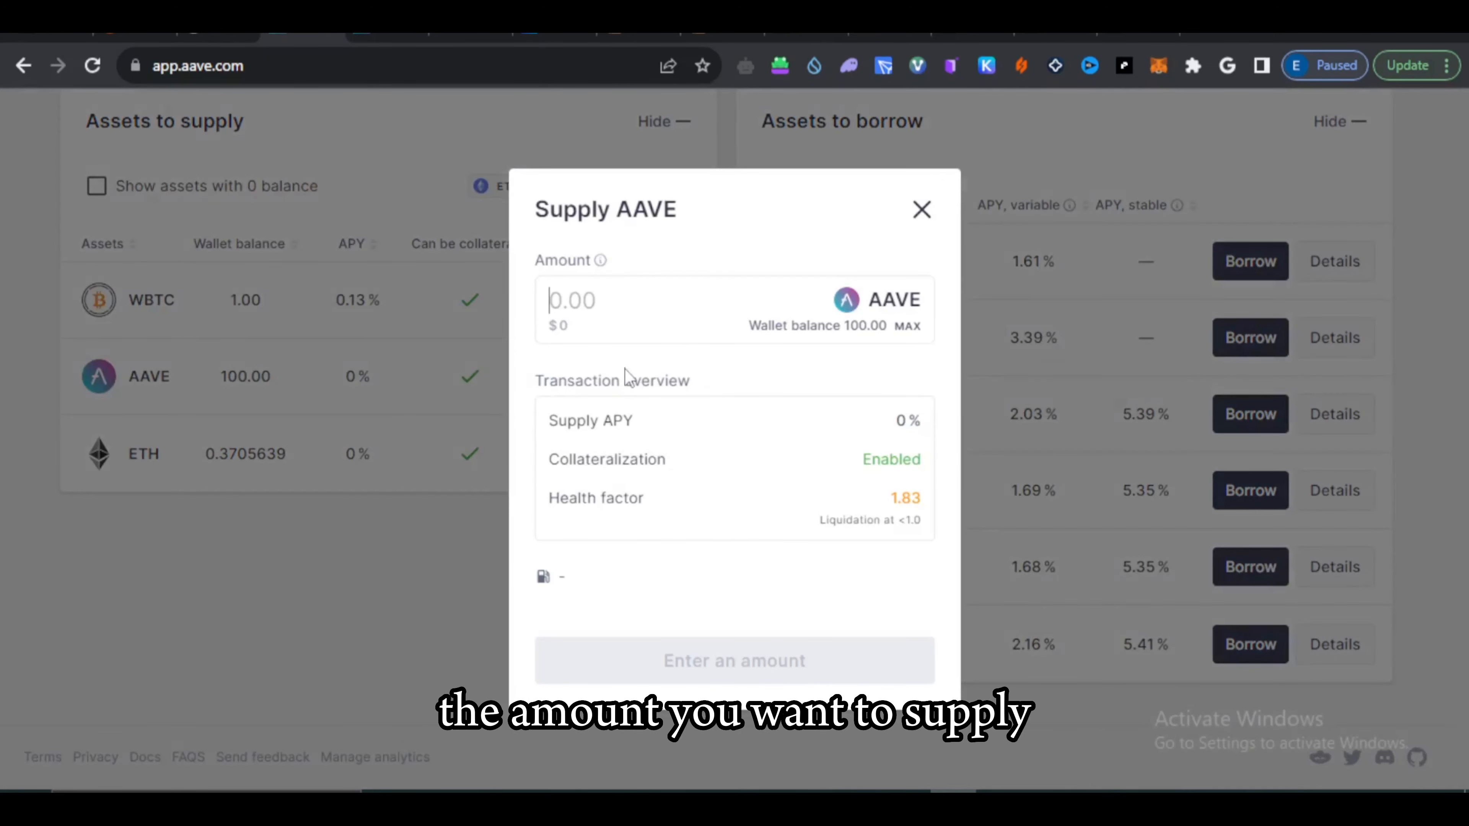
type("10")
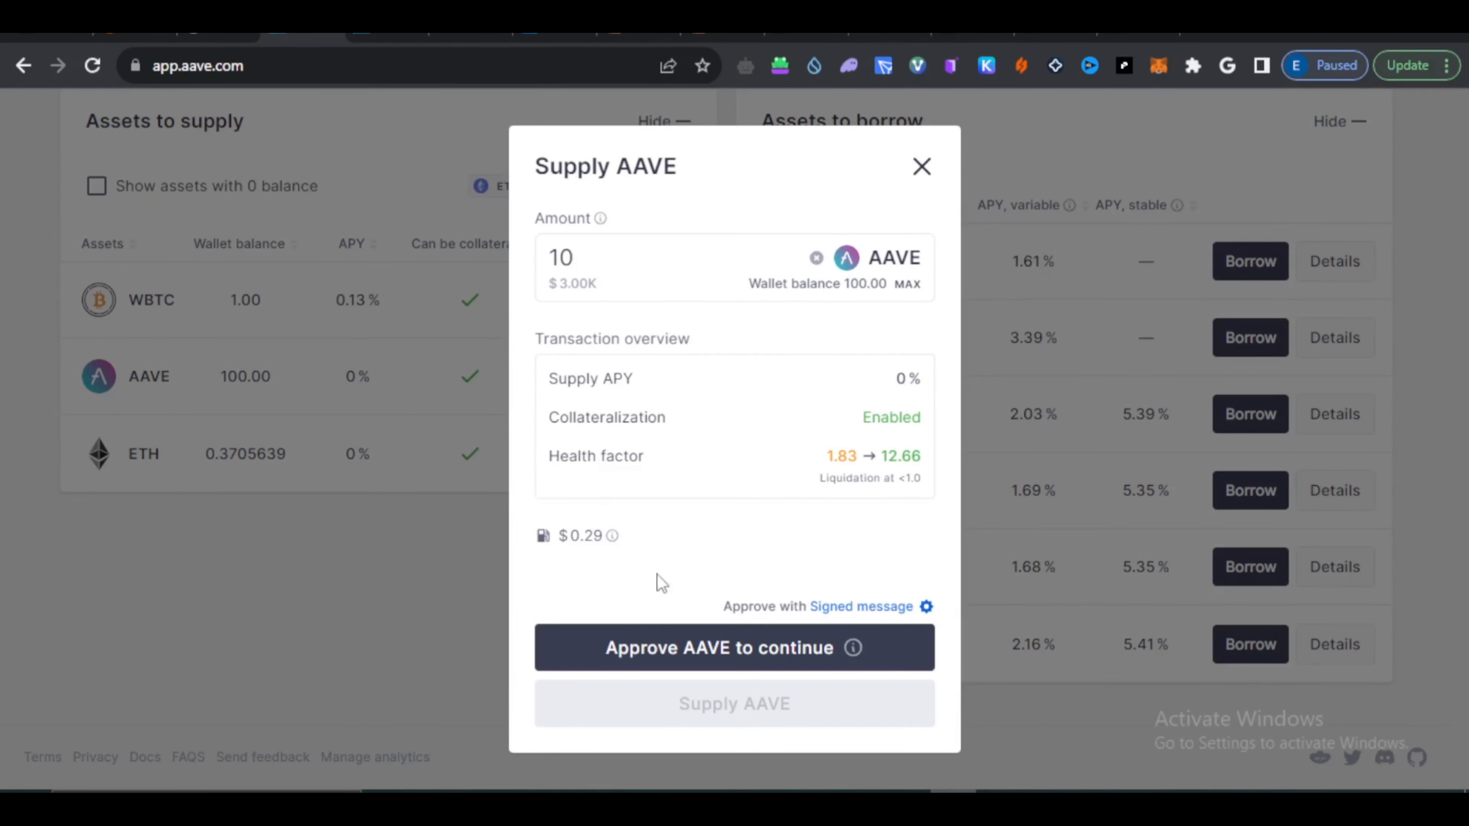
left_click(715, 656)
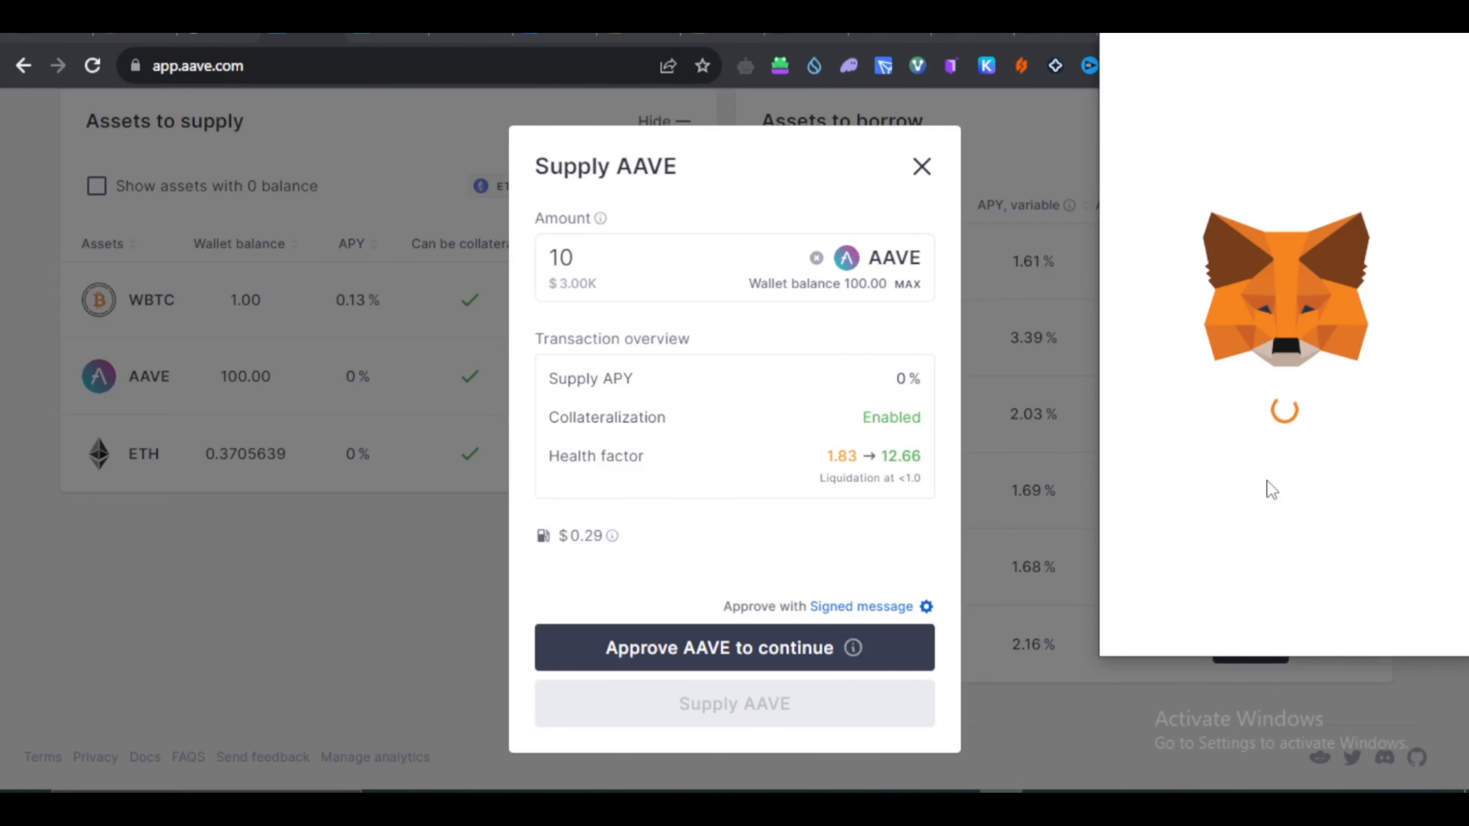
scroll(1267, 481, "down", 2)
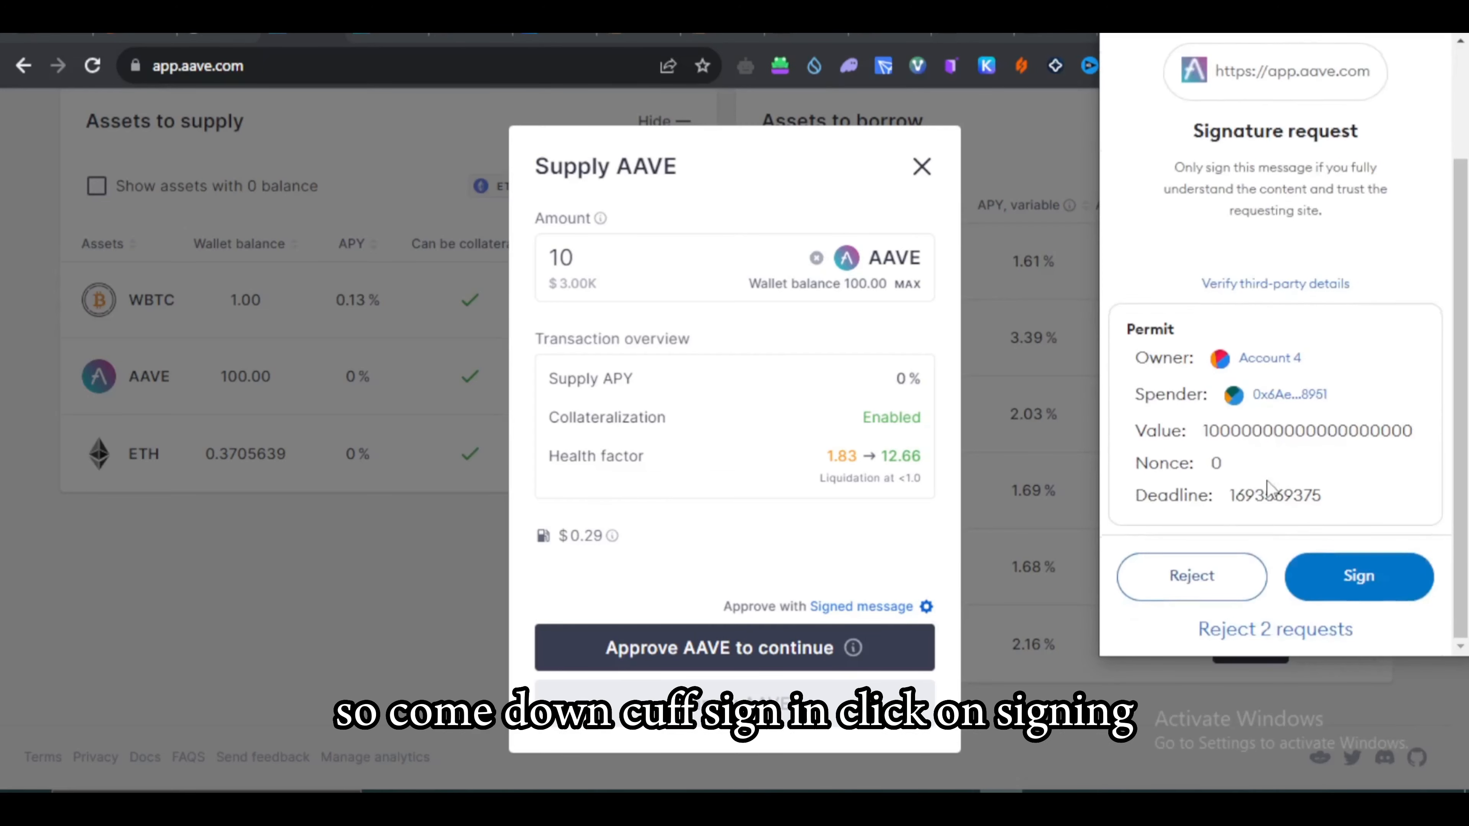
left_click(1387, 592)
scroll(1352, 514, "down", 3)
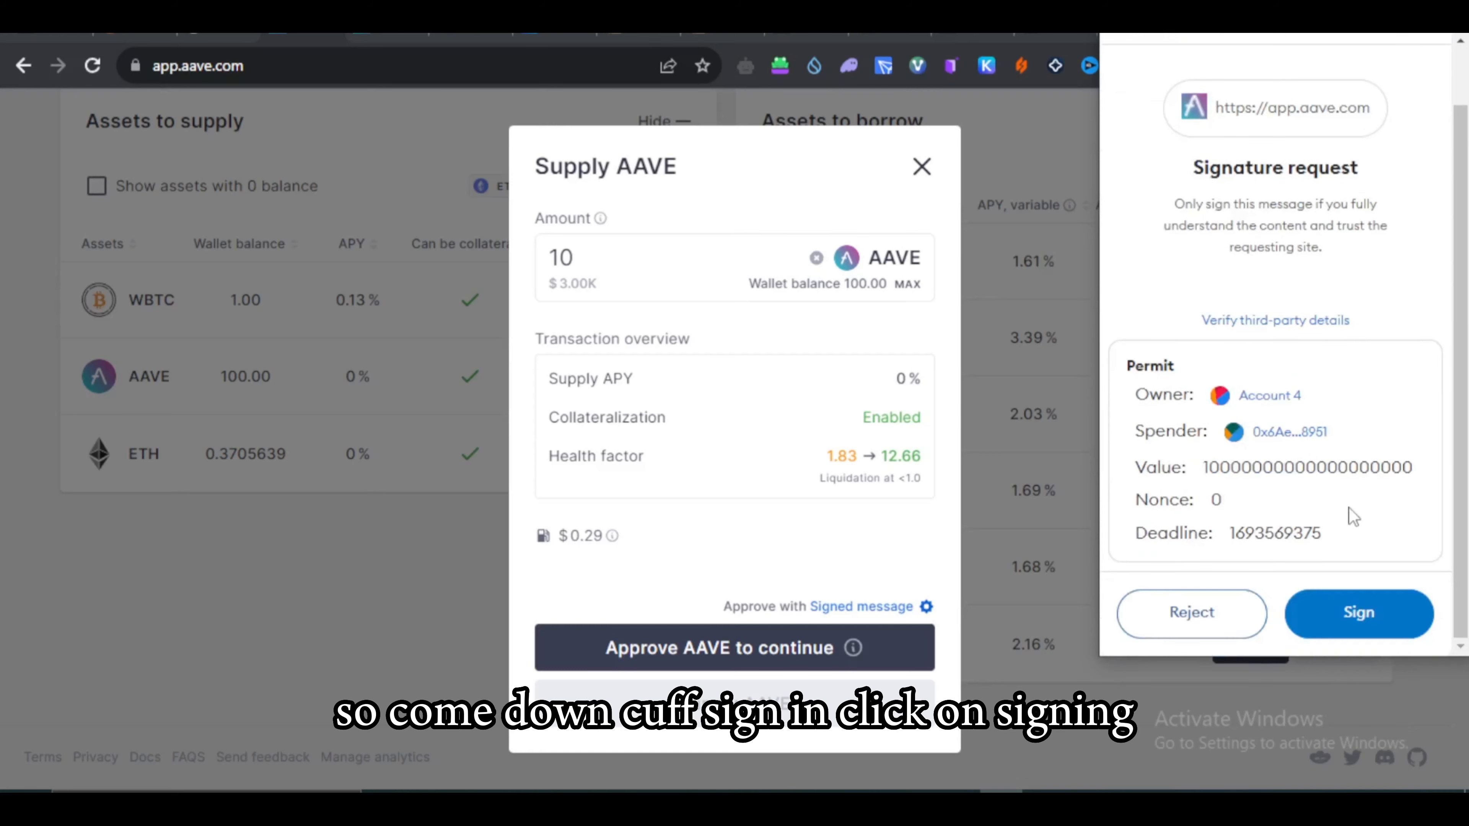
left_click(1356, 615)
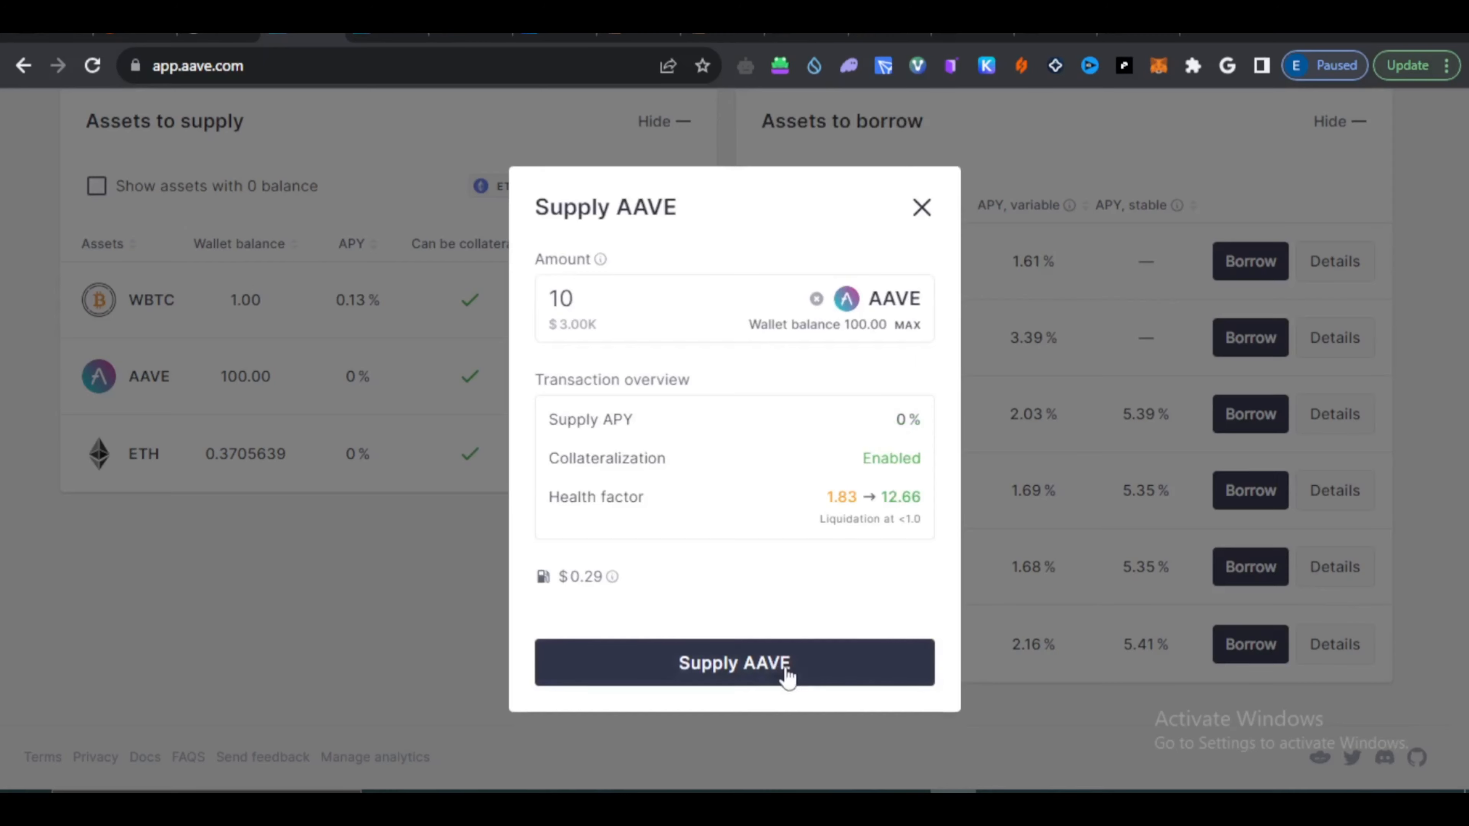
Step: Submit the AAVE supply, confirm the transaction in MetaMask and close the completion dialog
left_click(790, 664)
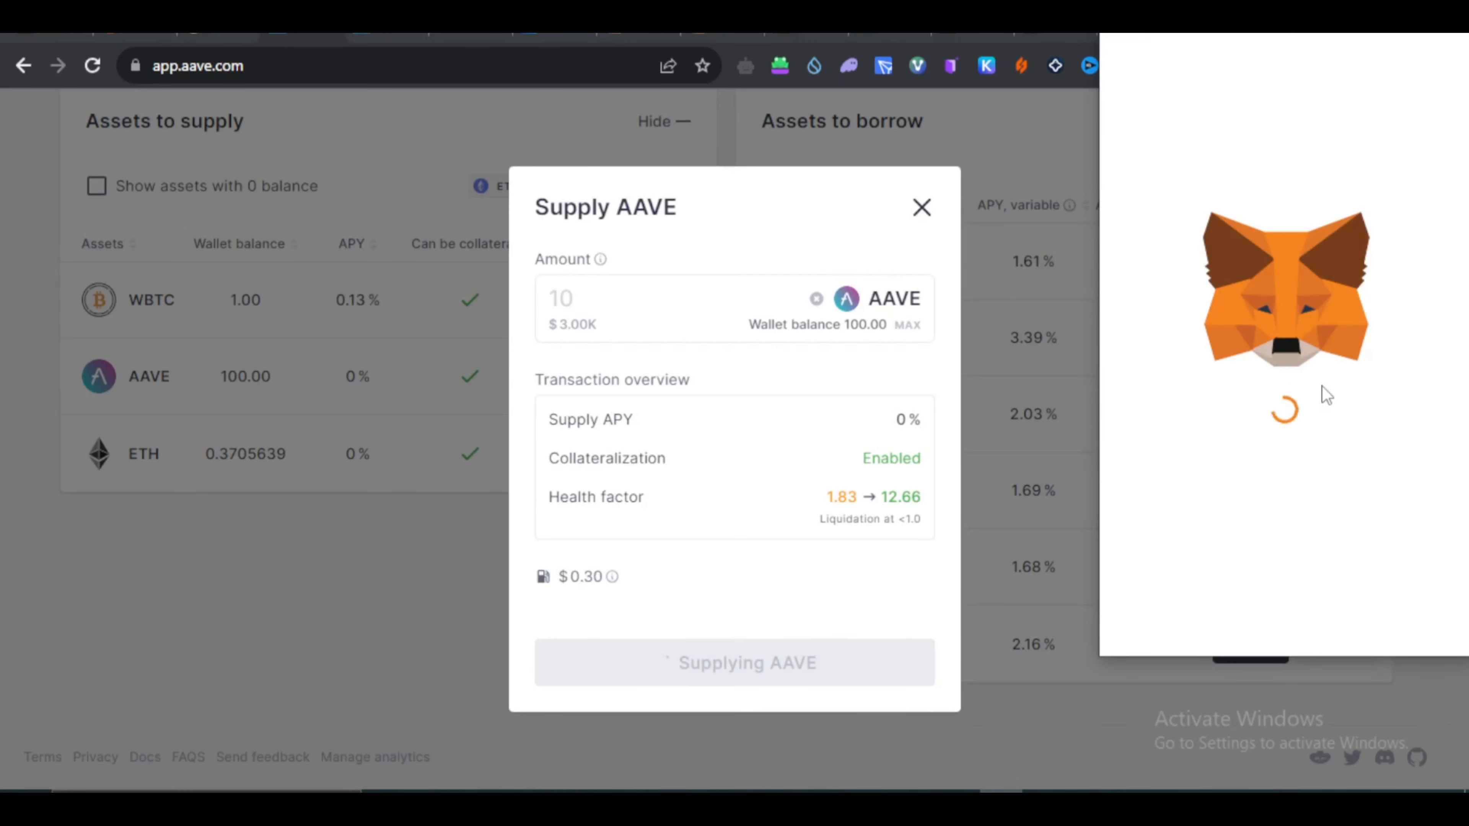
scroll(1323, 388, "down", 3)
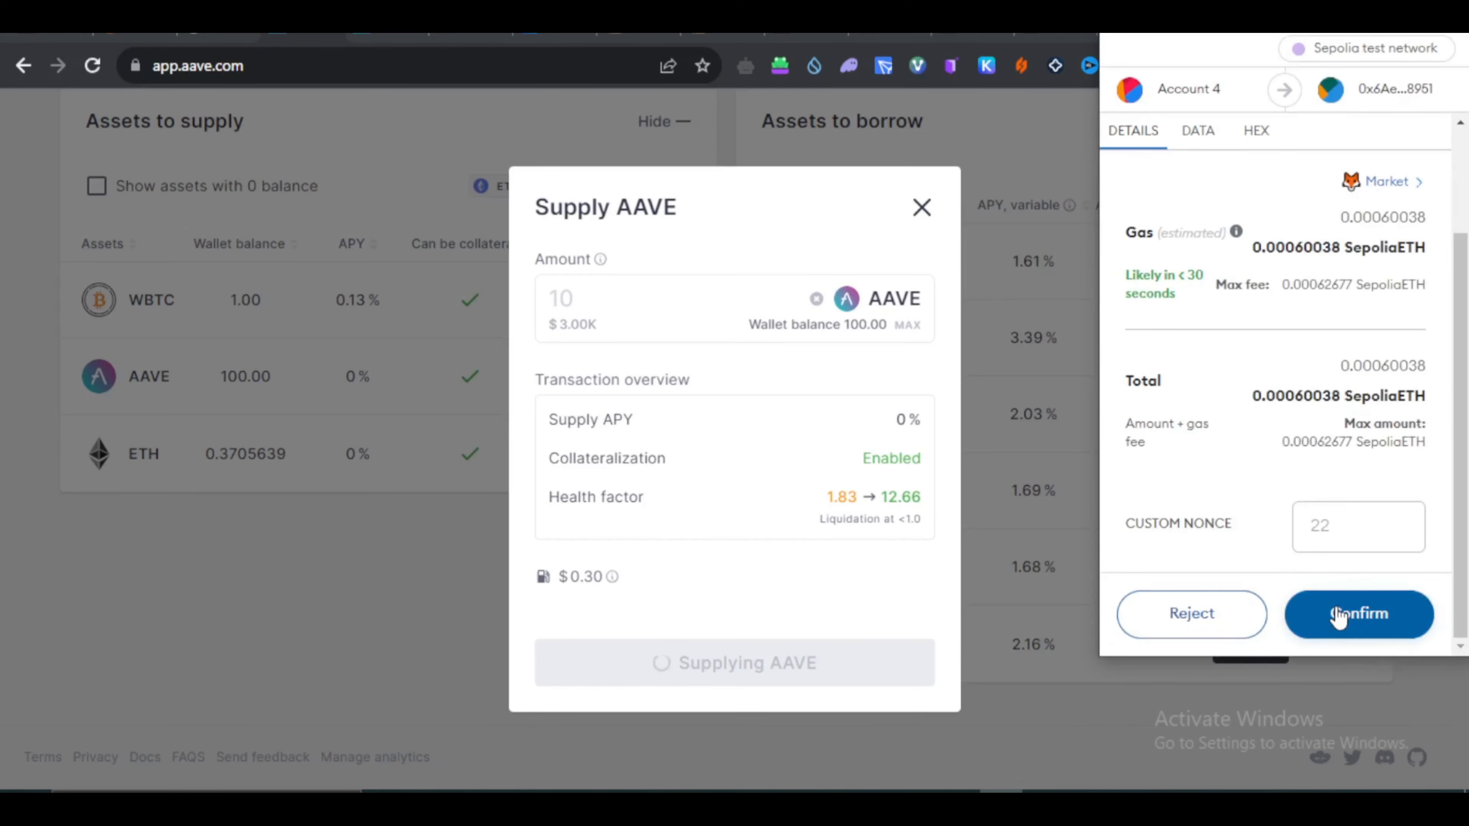
left_click(1338, 614)
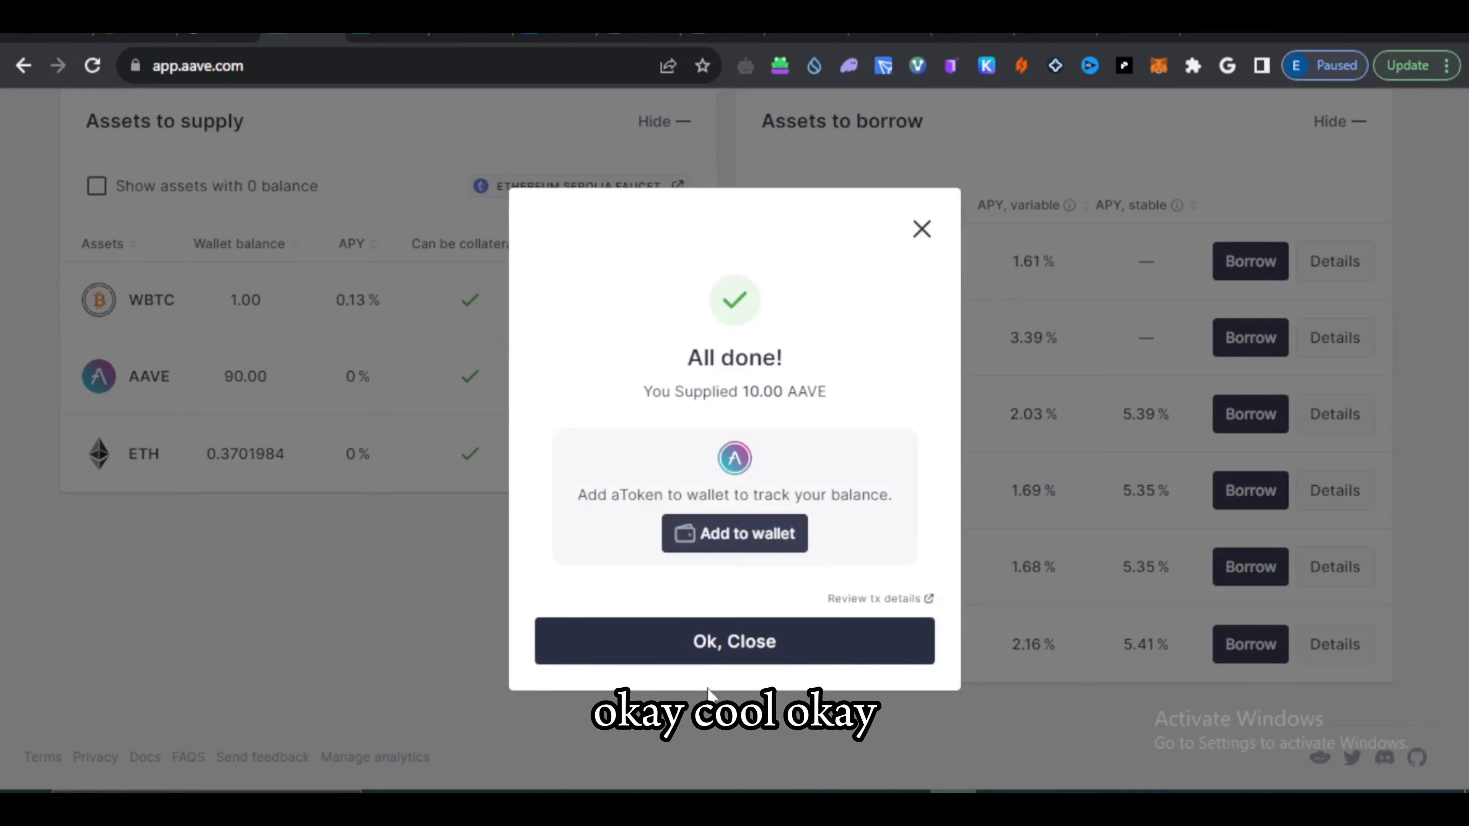
left_click(718, 631)
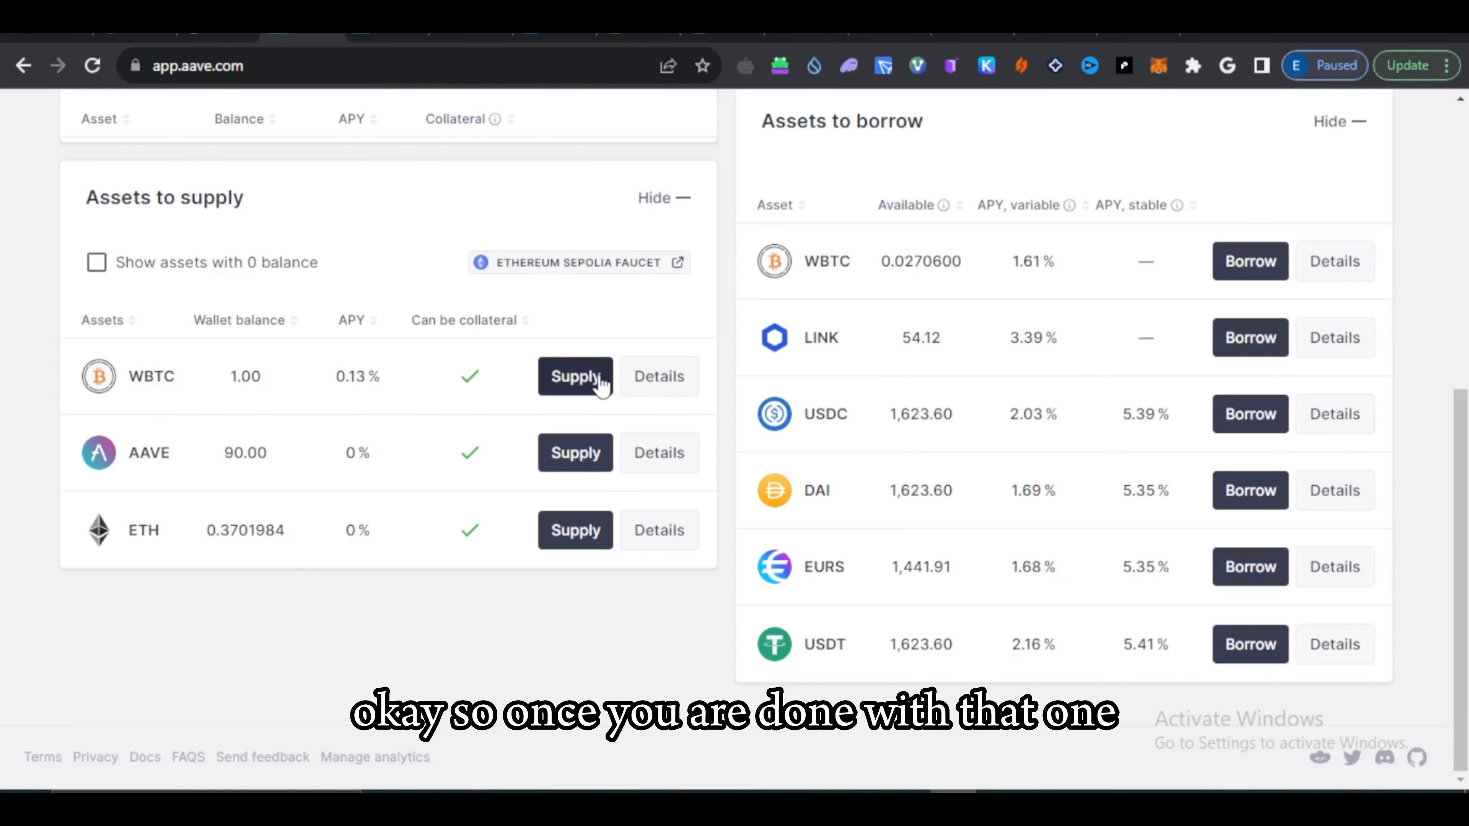
Step: Switch to SyncSwap, select the Scroll Alpha network and approve switching the wallet to Scroll Alpha Testnet in MetaMask
left_click(208, 36)
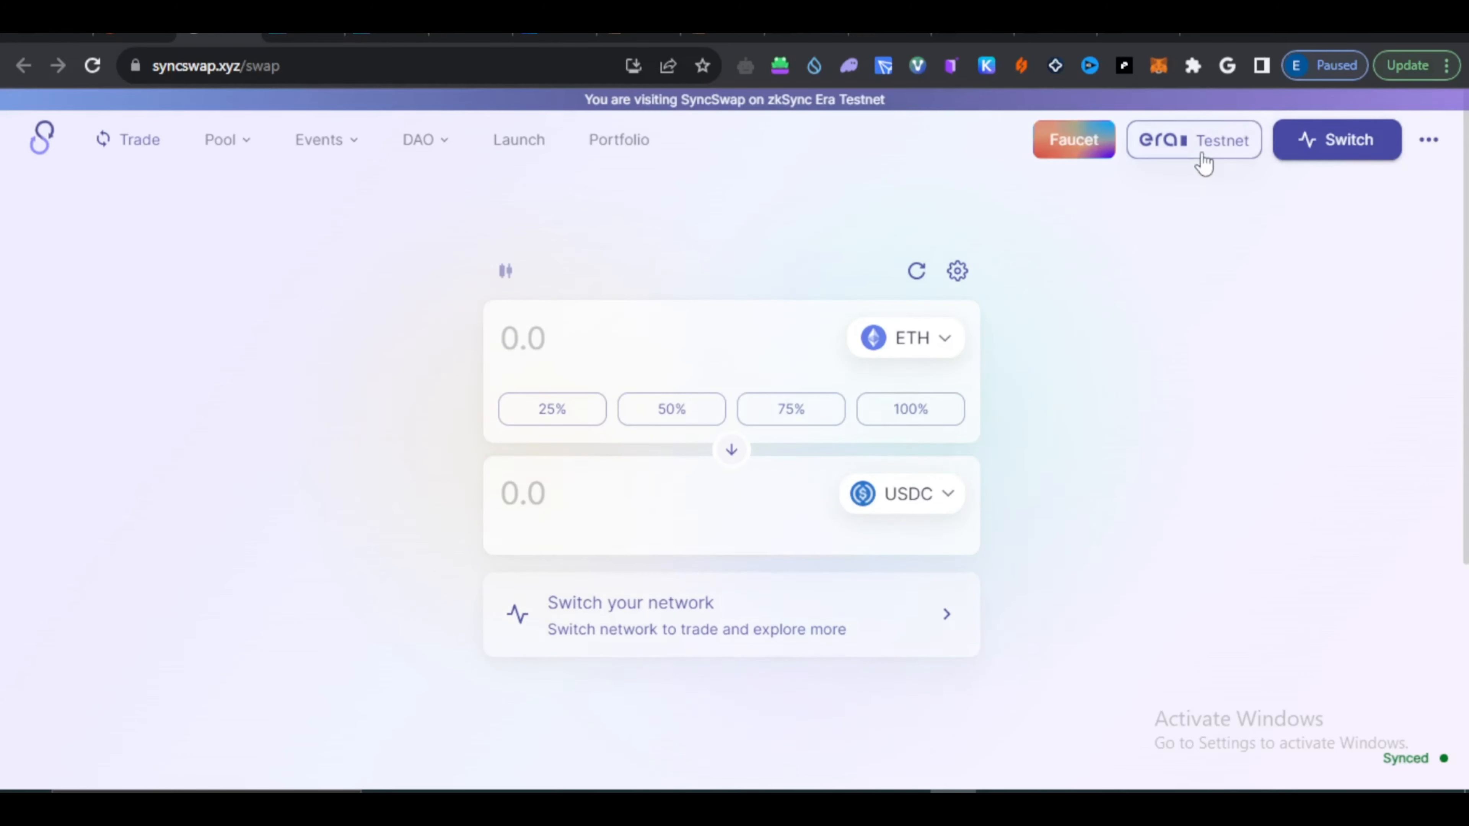
left_click(1204, 149)
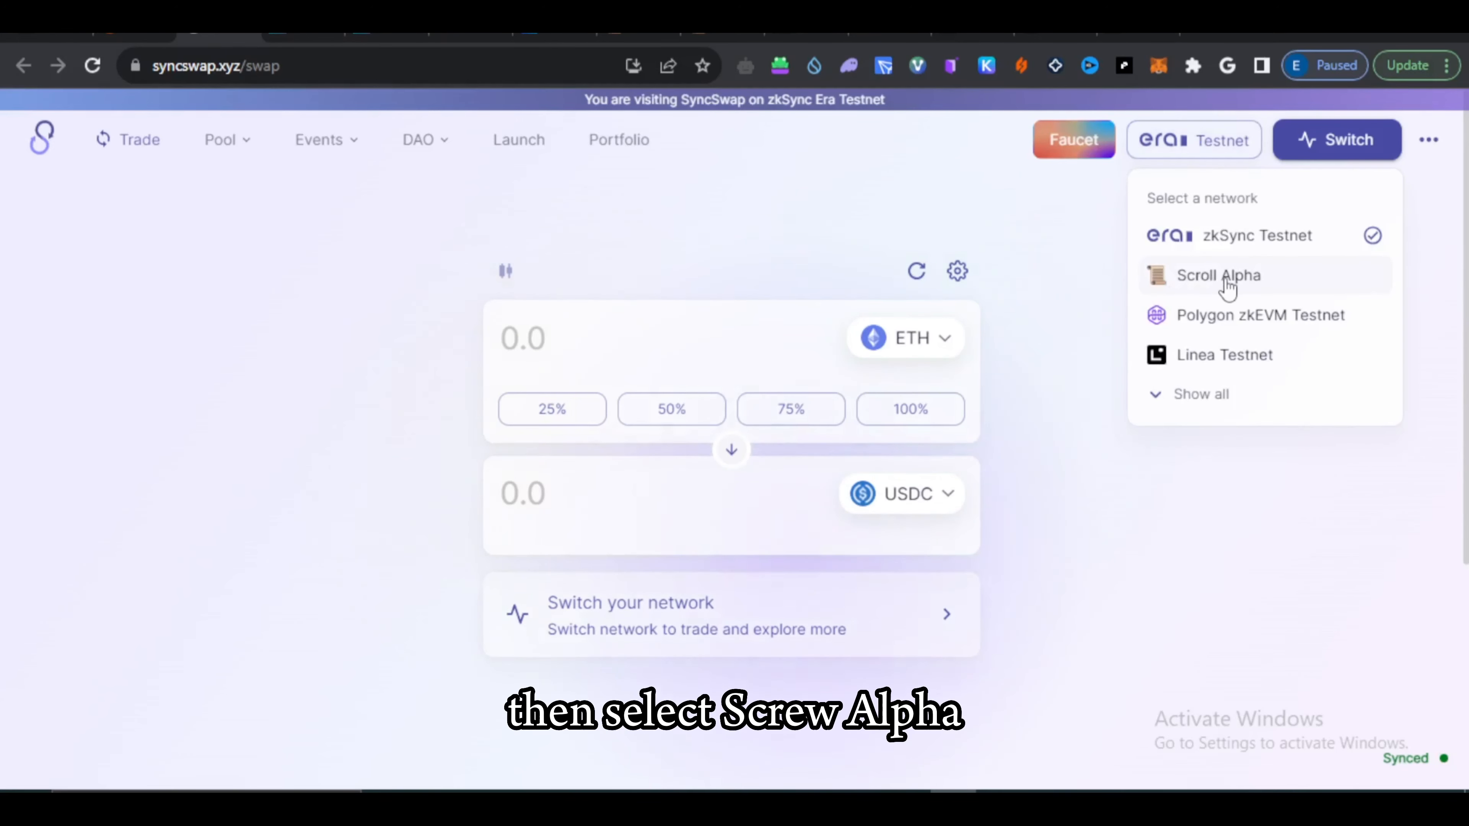
left_click(1227, 283)
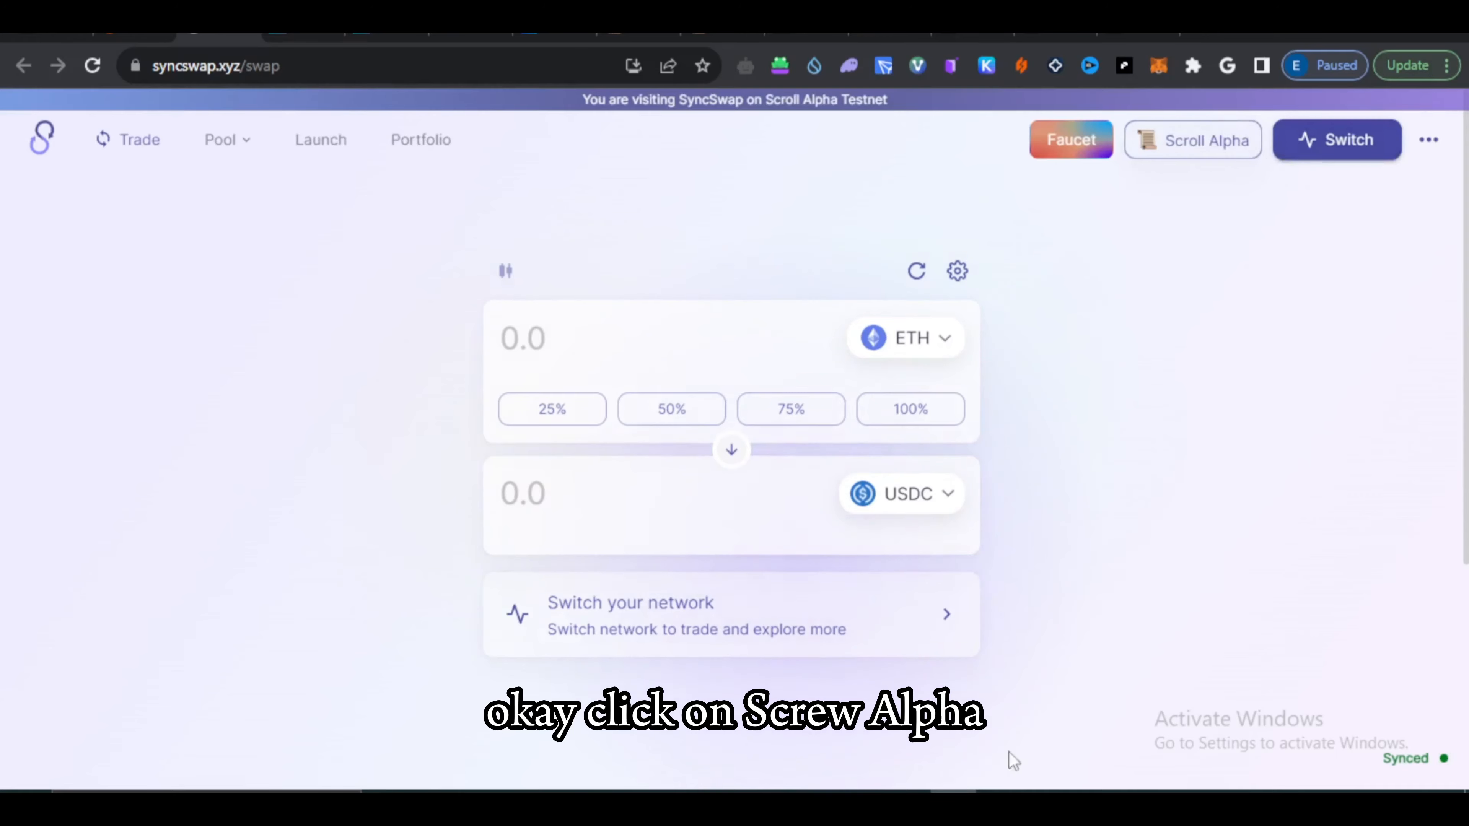
left_click(1338, 153)
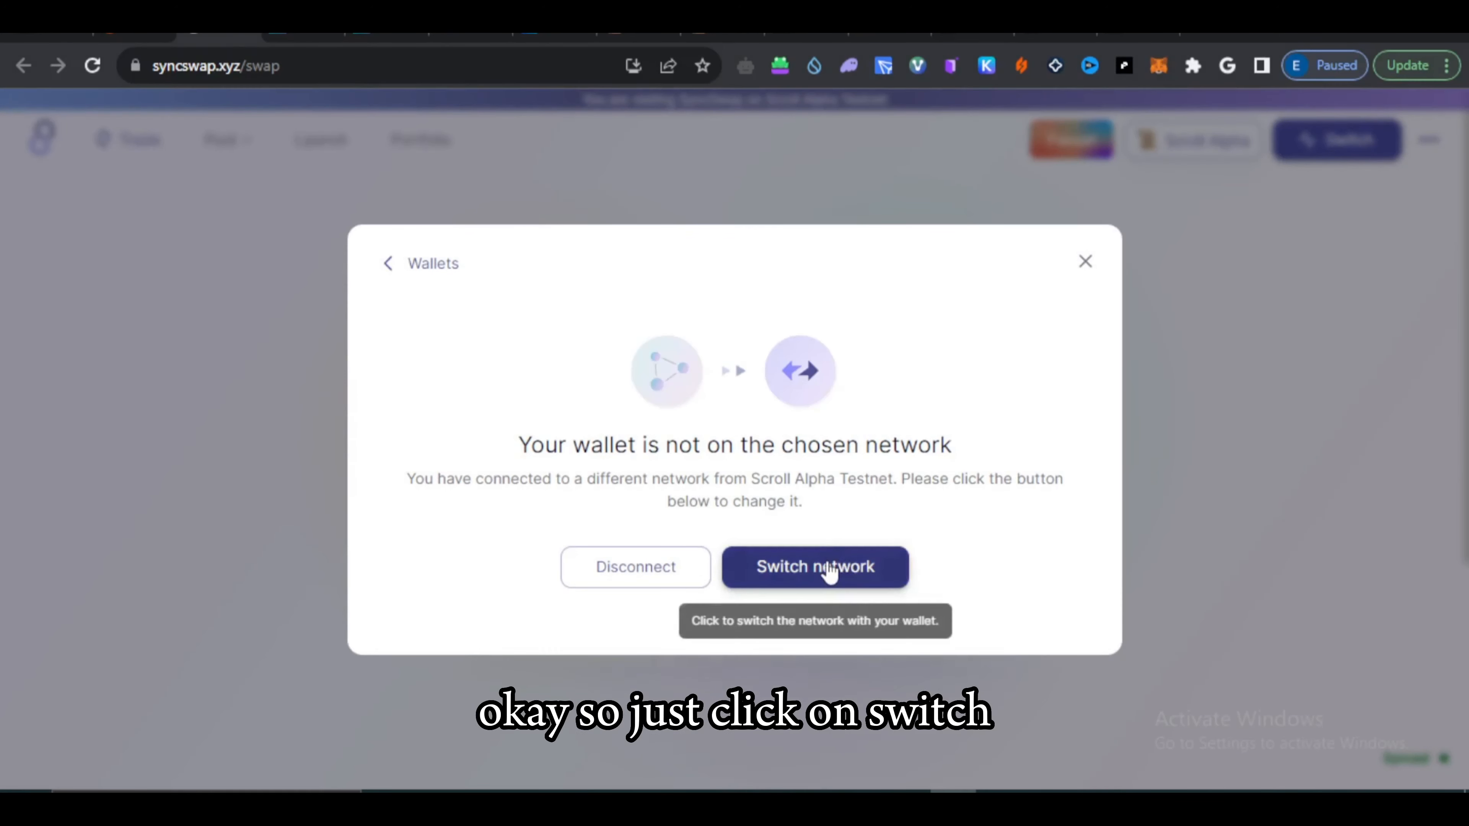
left_click(830, 570)
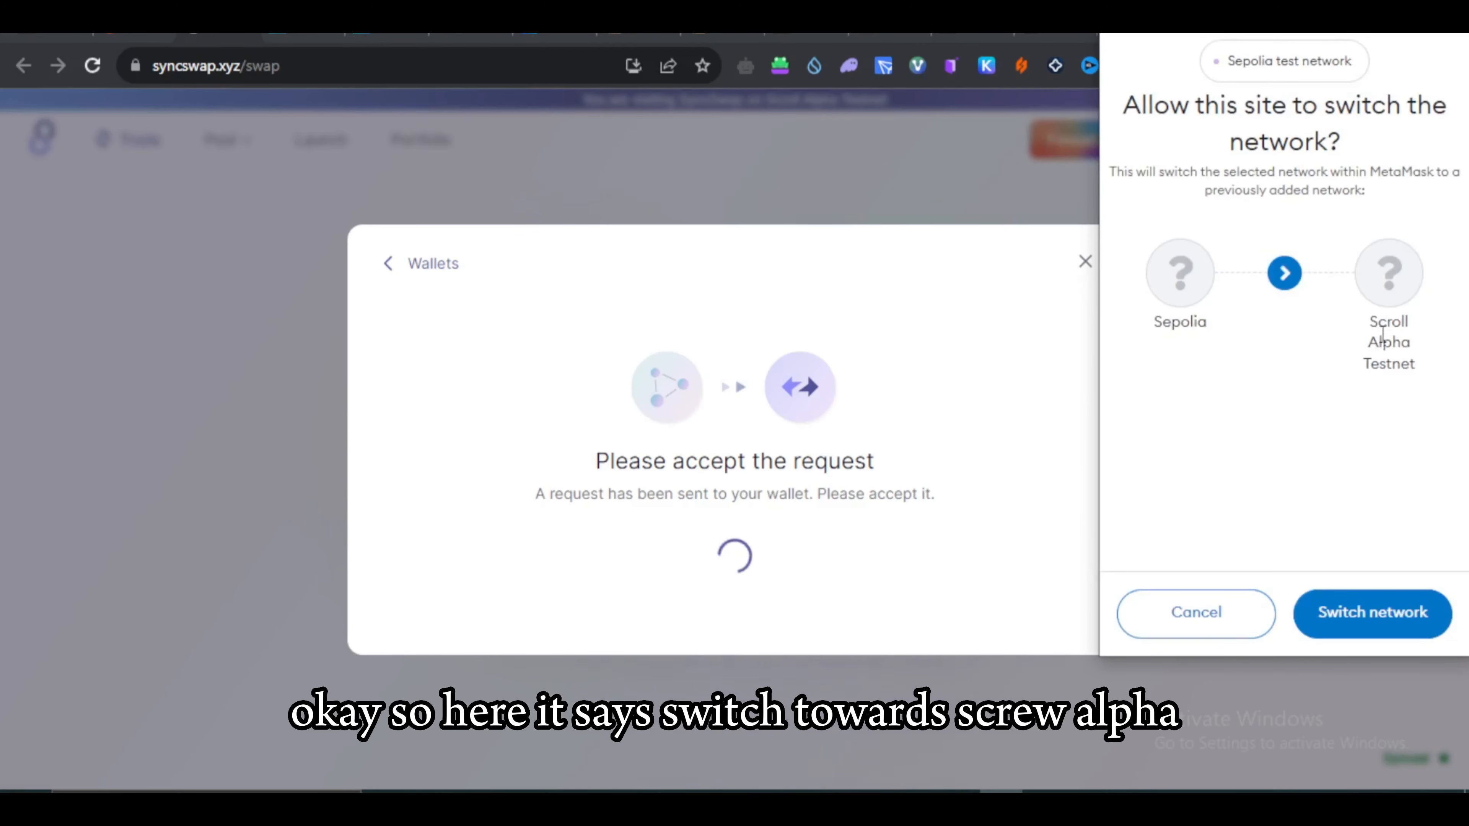
left_click(1366, 623)
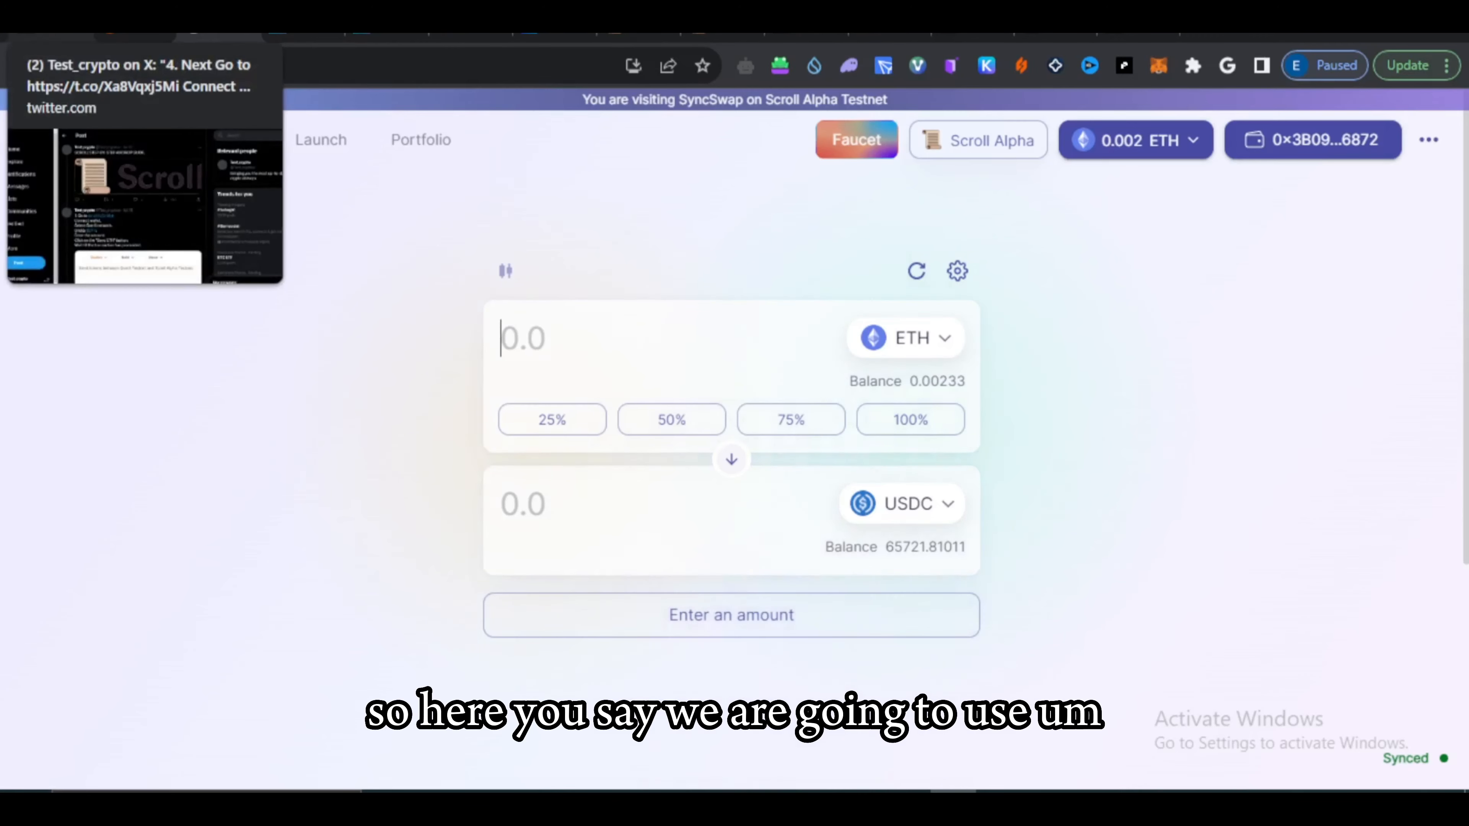
Step: Set the amount to sell to 0.00001 ETH for USDC and submit the swap to the wallet
type("0.")
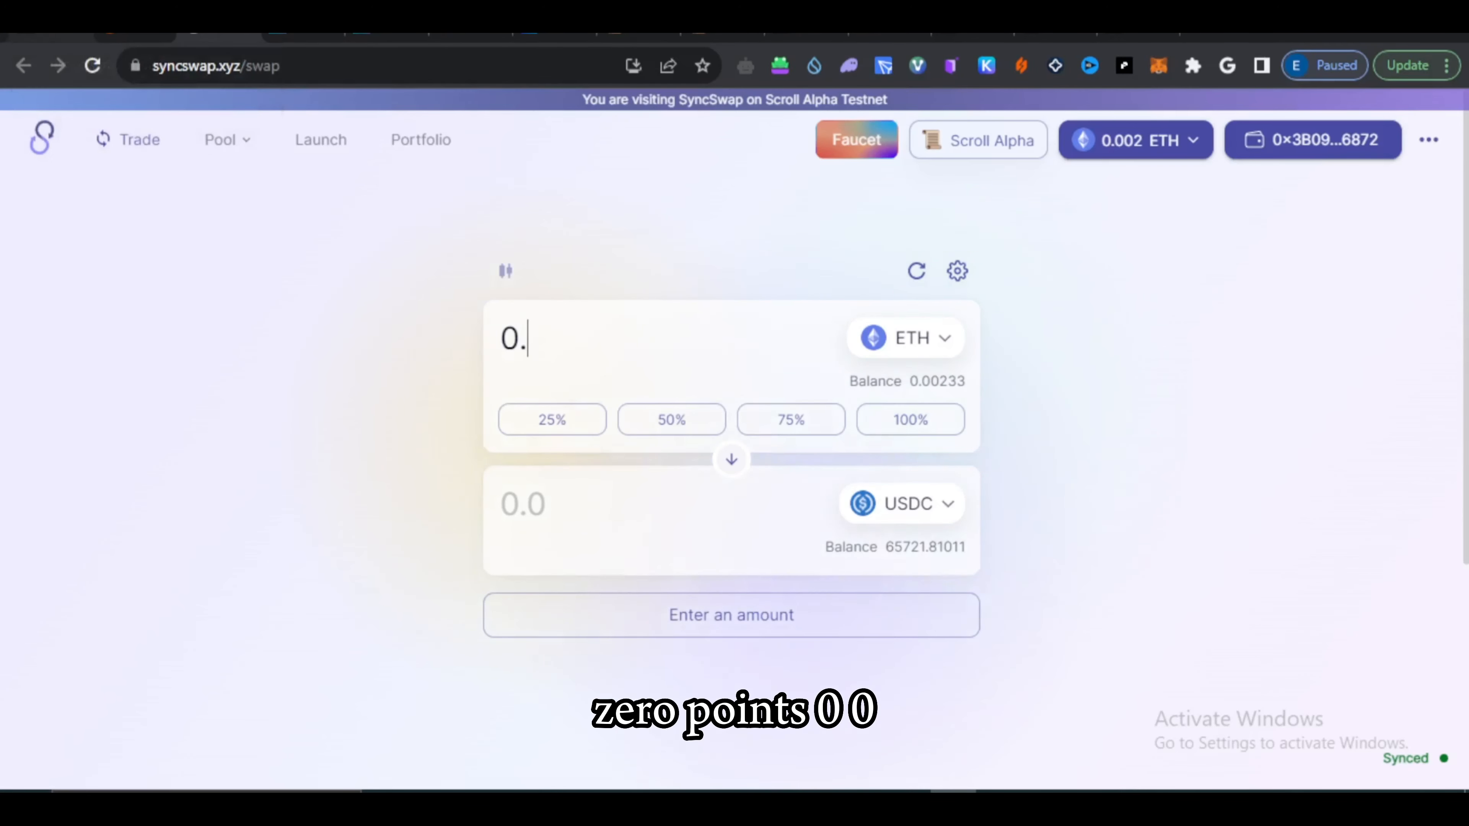
type("00")
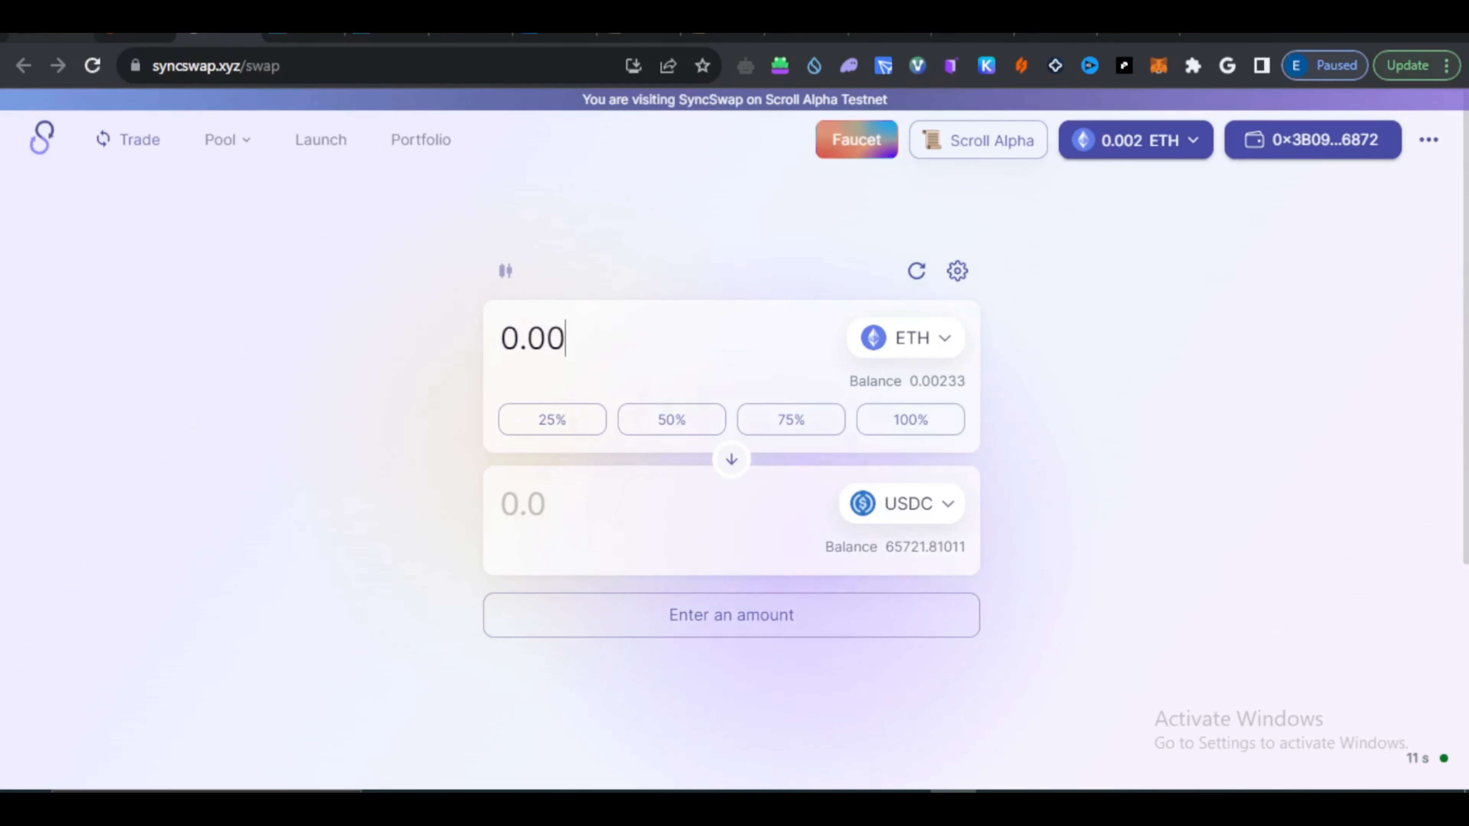
type("0")
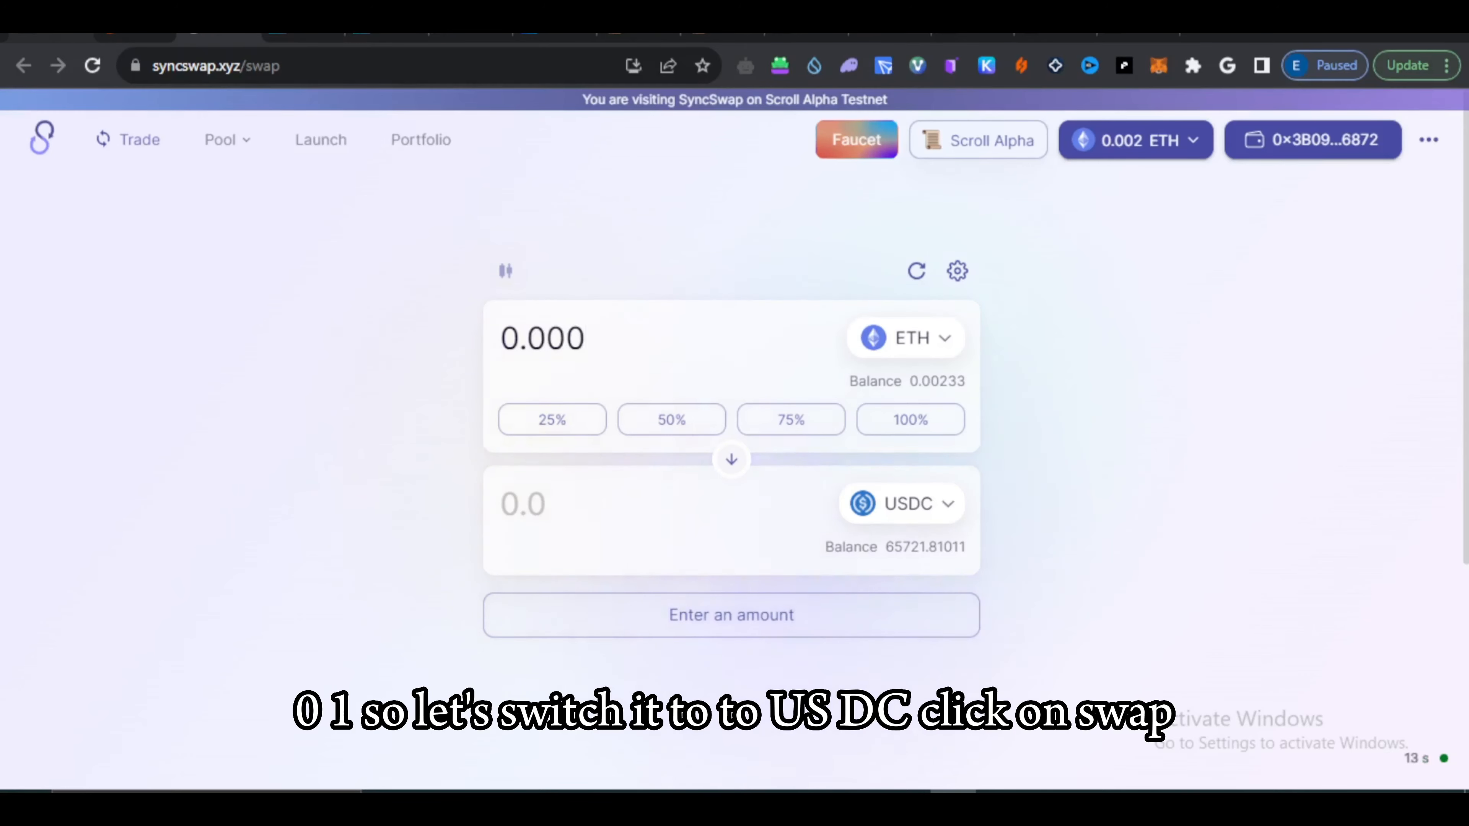
type("1")
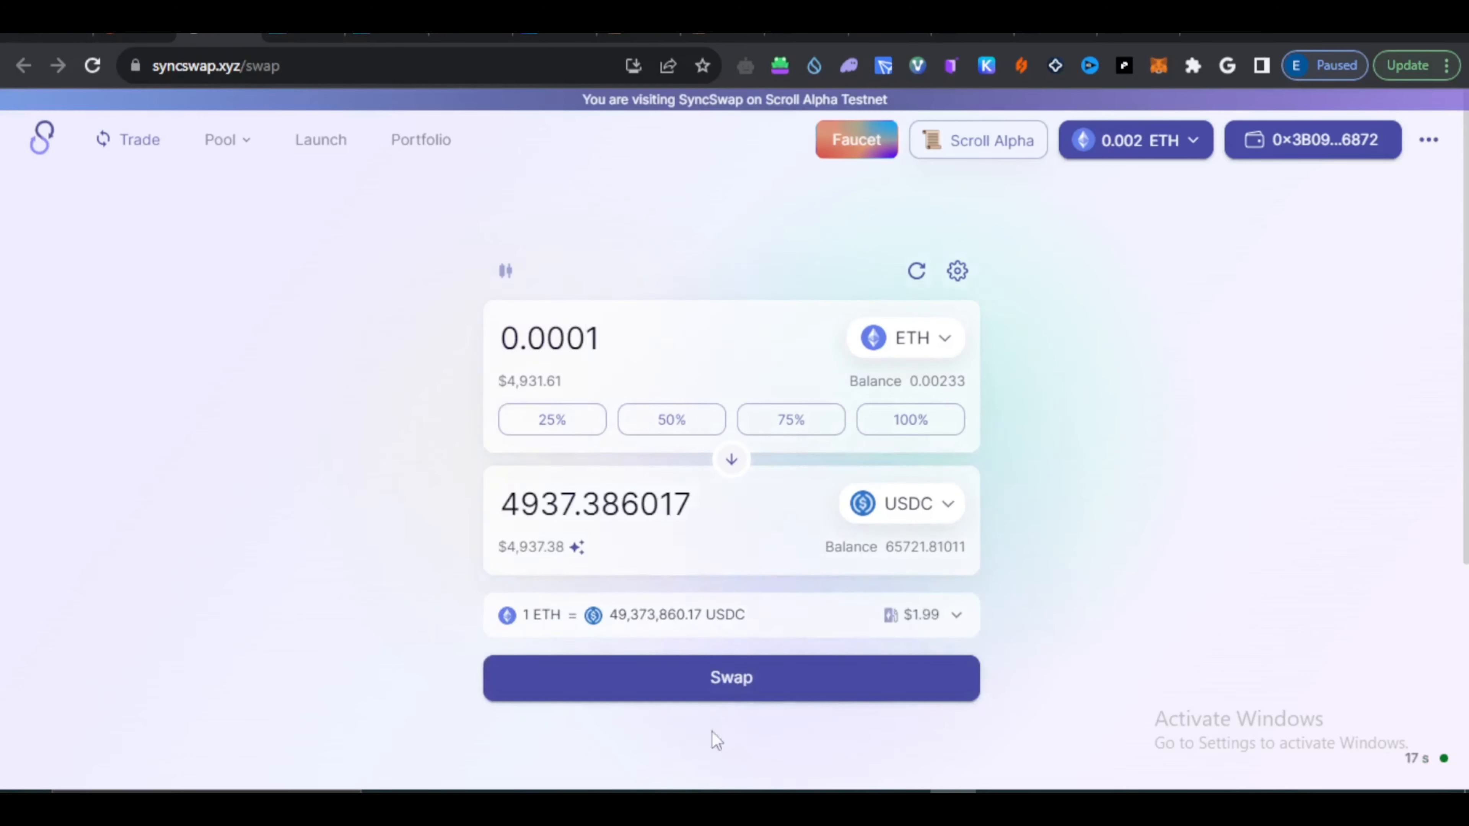
left_click(730, 694)
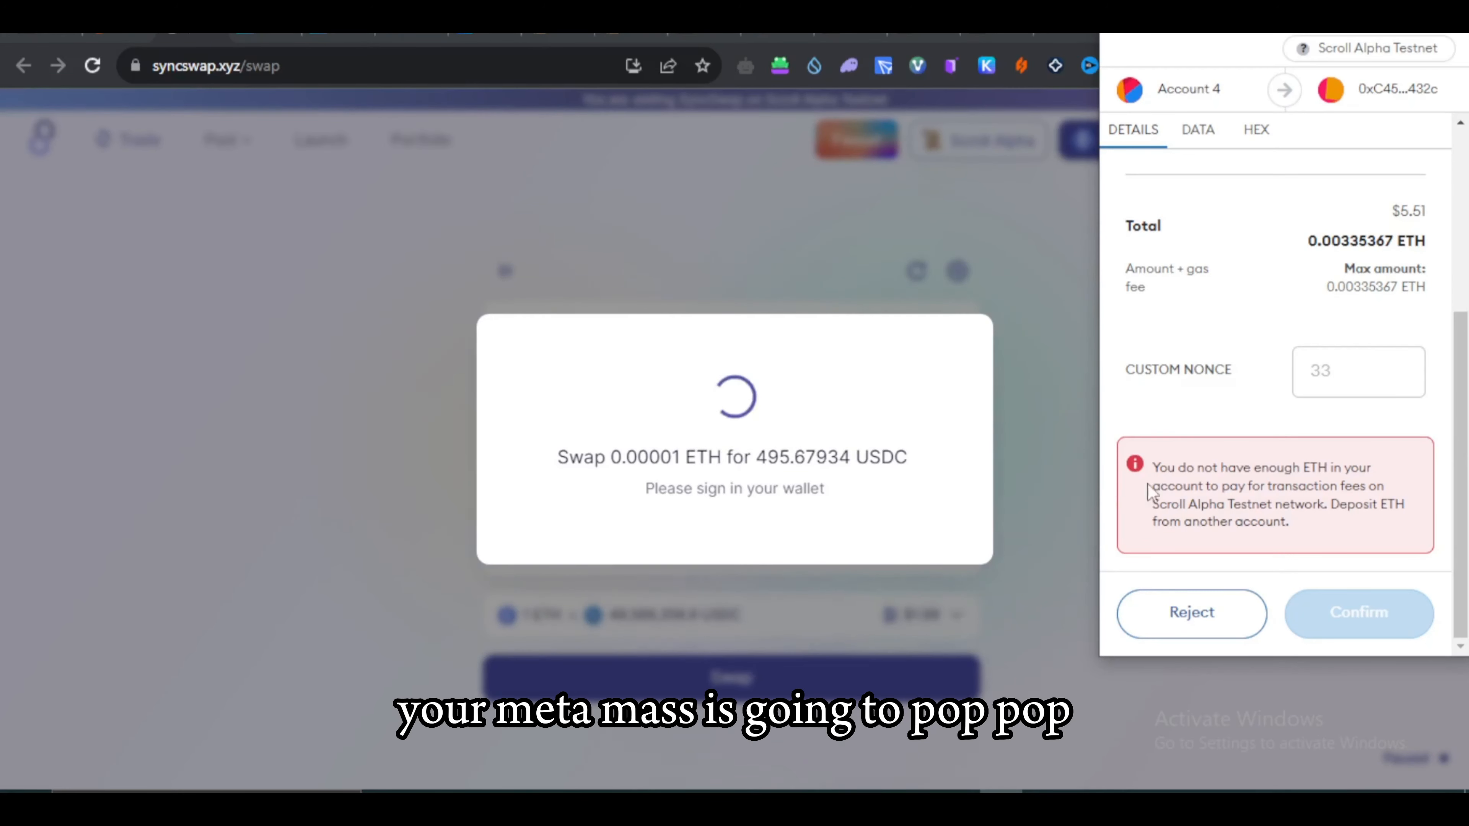
Step: Examine the gas fee and total of the swap request in MetaMask, and return to the swap page without confirming
scroll(1142, 460, "up", 5)
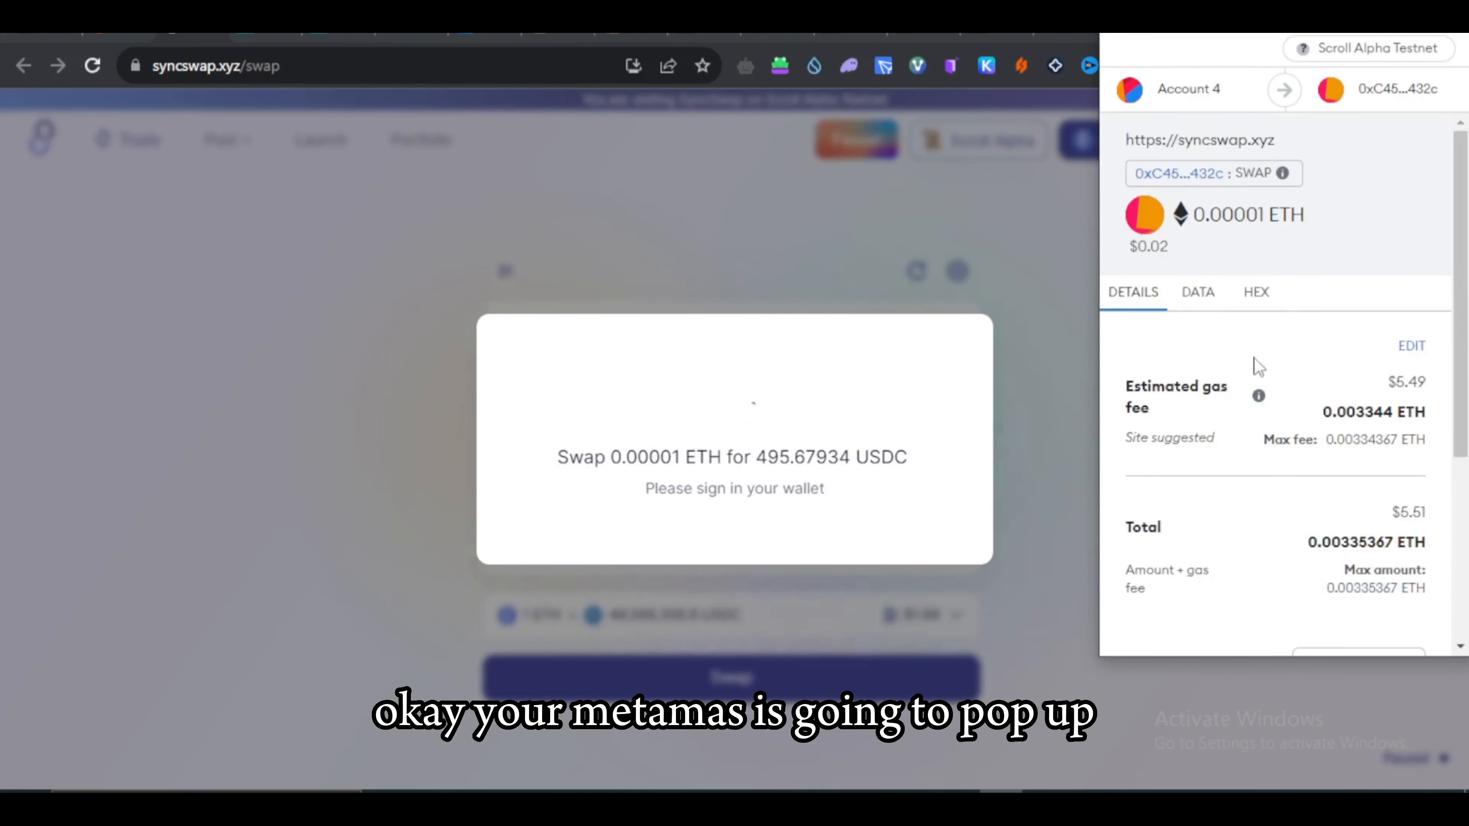
scroll(1284, 438, "down", 4)
scroll(1243, 509, "down", 1)
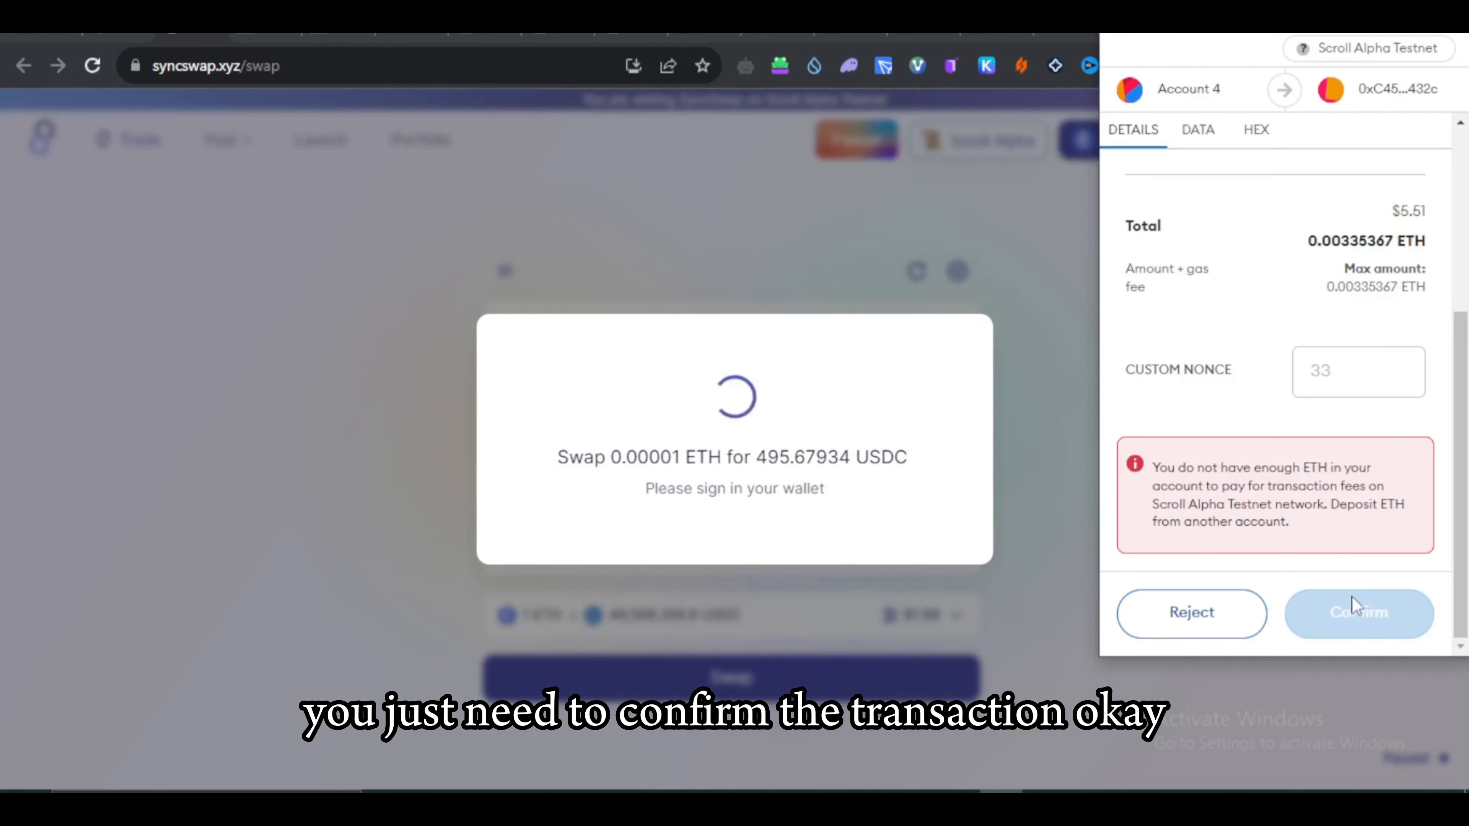
scroll(1243, 394, "up", 5)
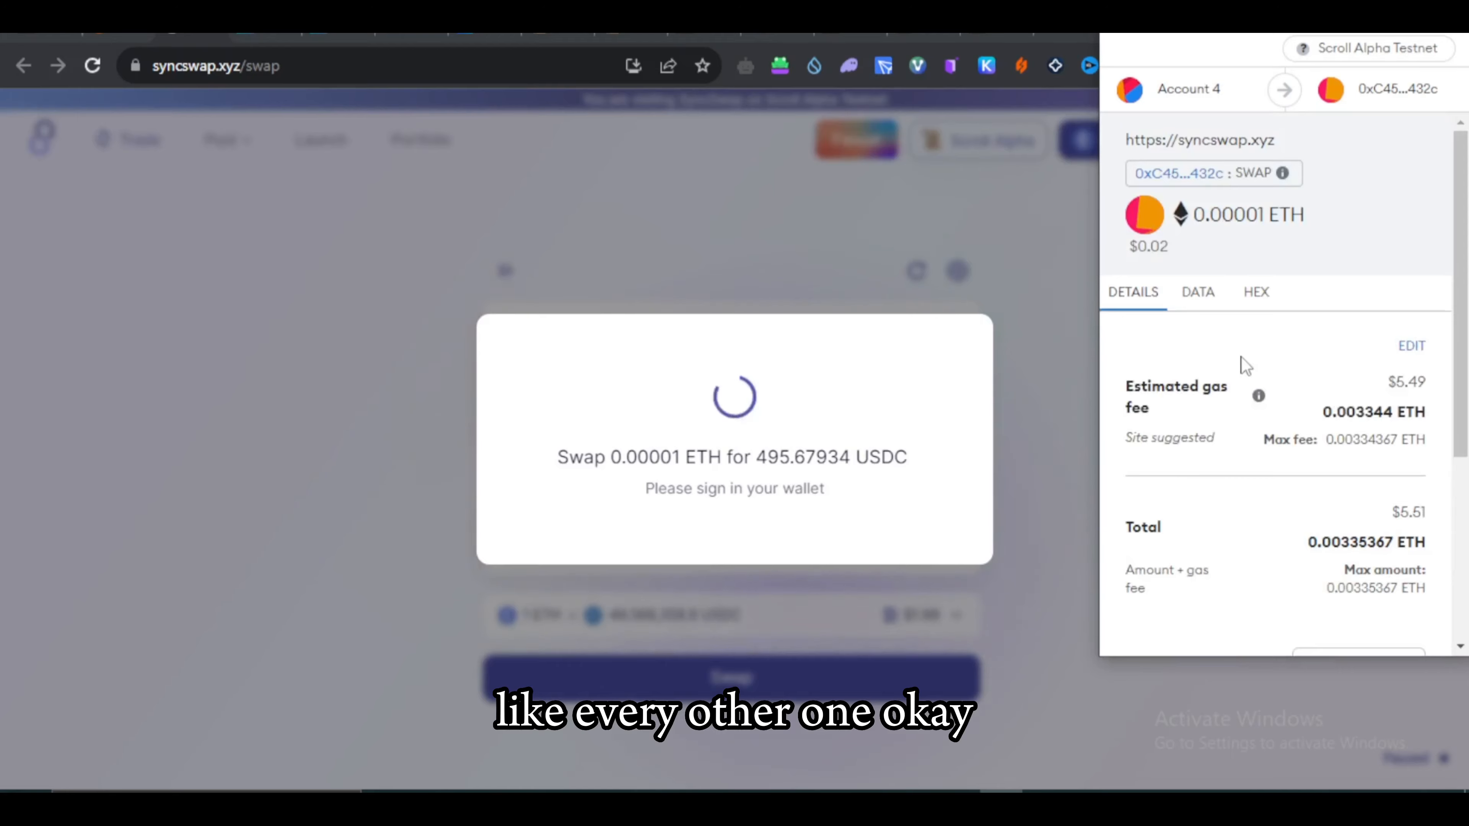
scroll(1290, 394, "down", 5)
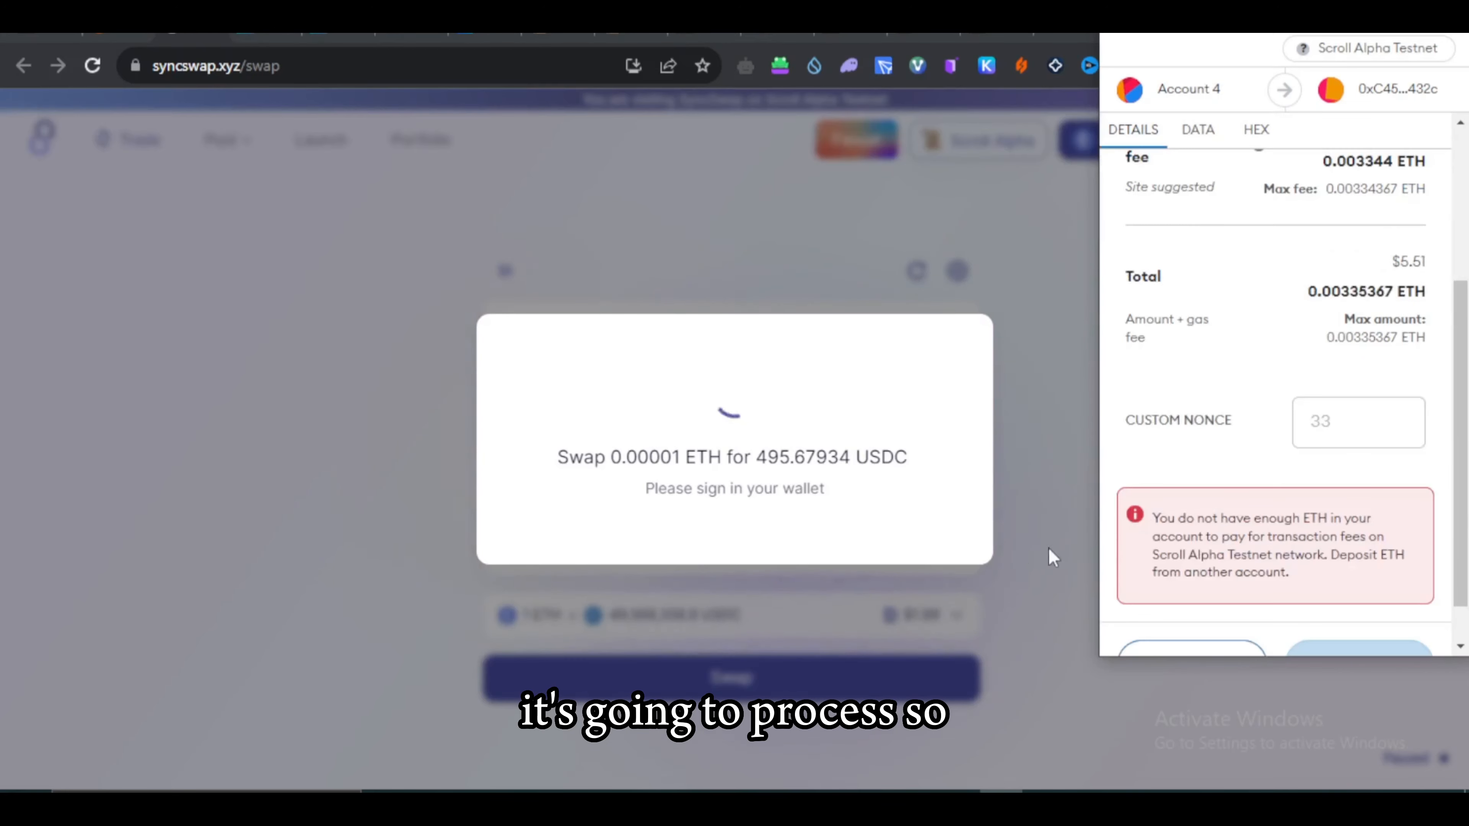
left_click(1047, 564)
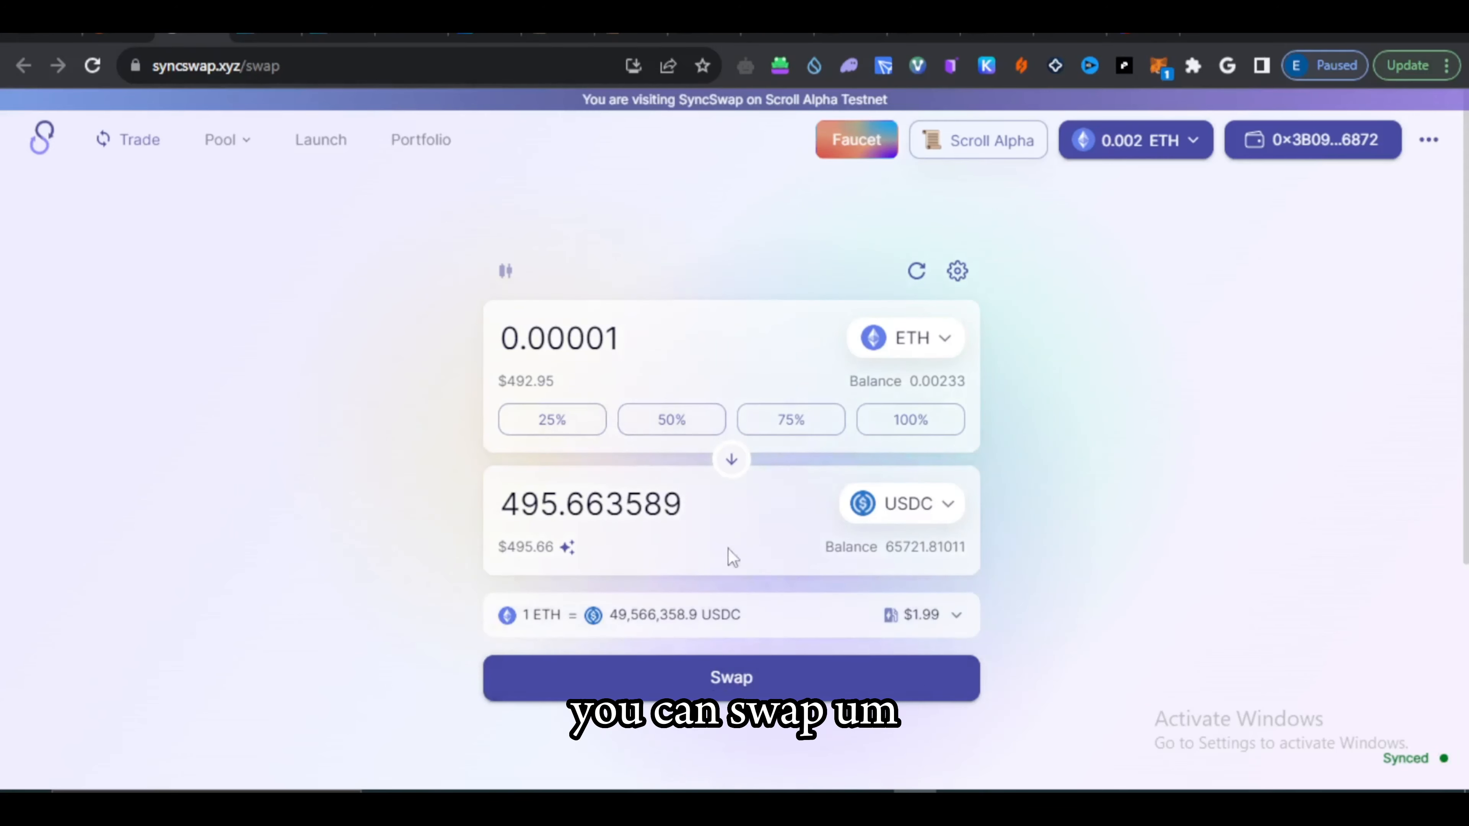
Step: Change the token to sell from ETH to stETH in the swap form
left_click(925, 338)
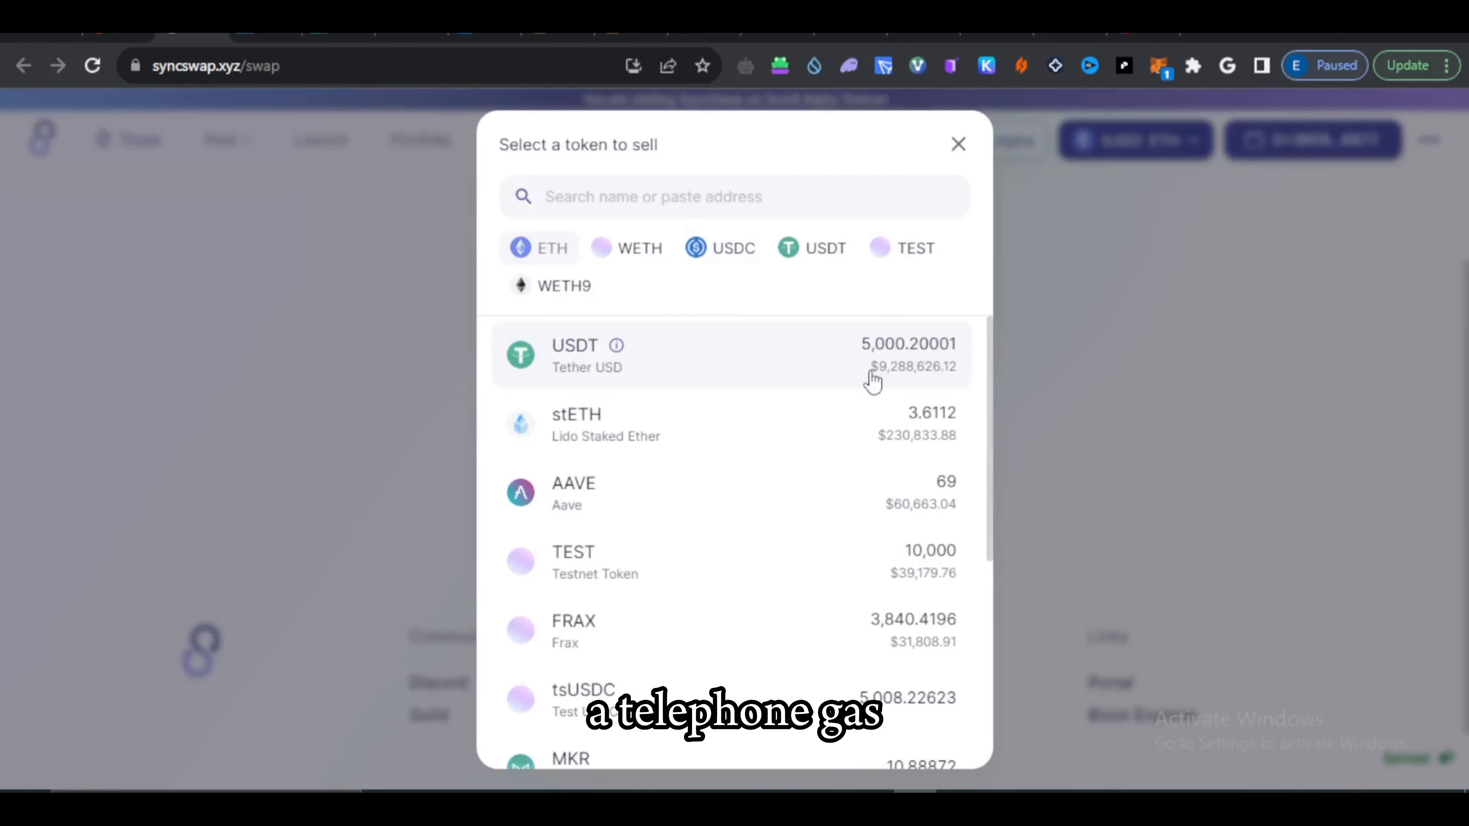
left_click(629, 438)
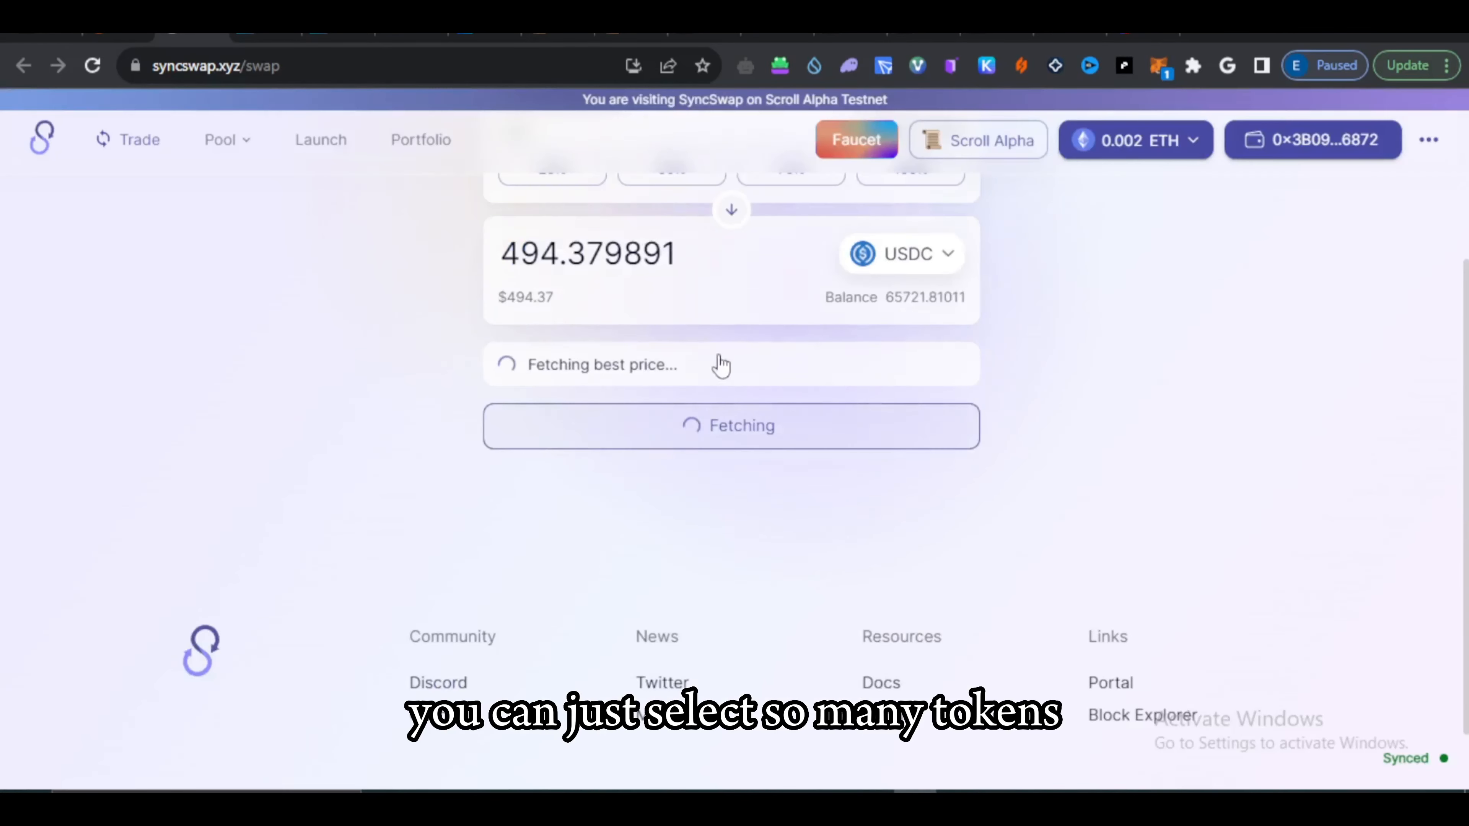
scroll(748, 420, "up", 3)
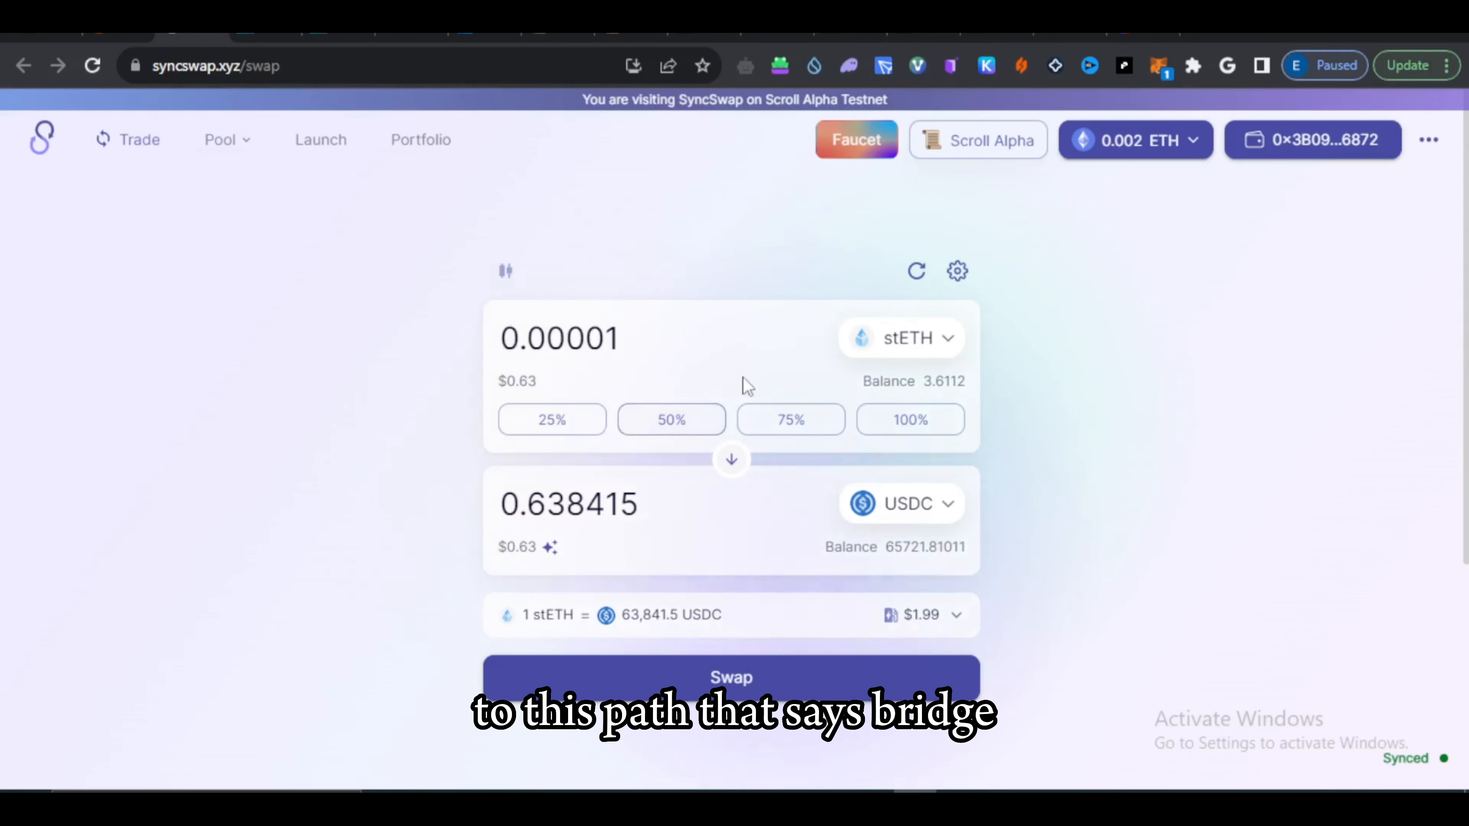
scroll(266, 306, "down", 5)
scroll(375, 341, "up", 5)
scroll(341, 255, "down", 1)
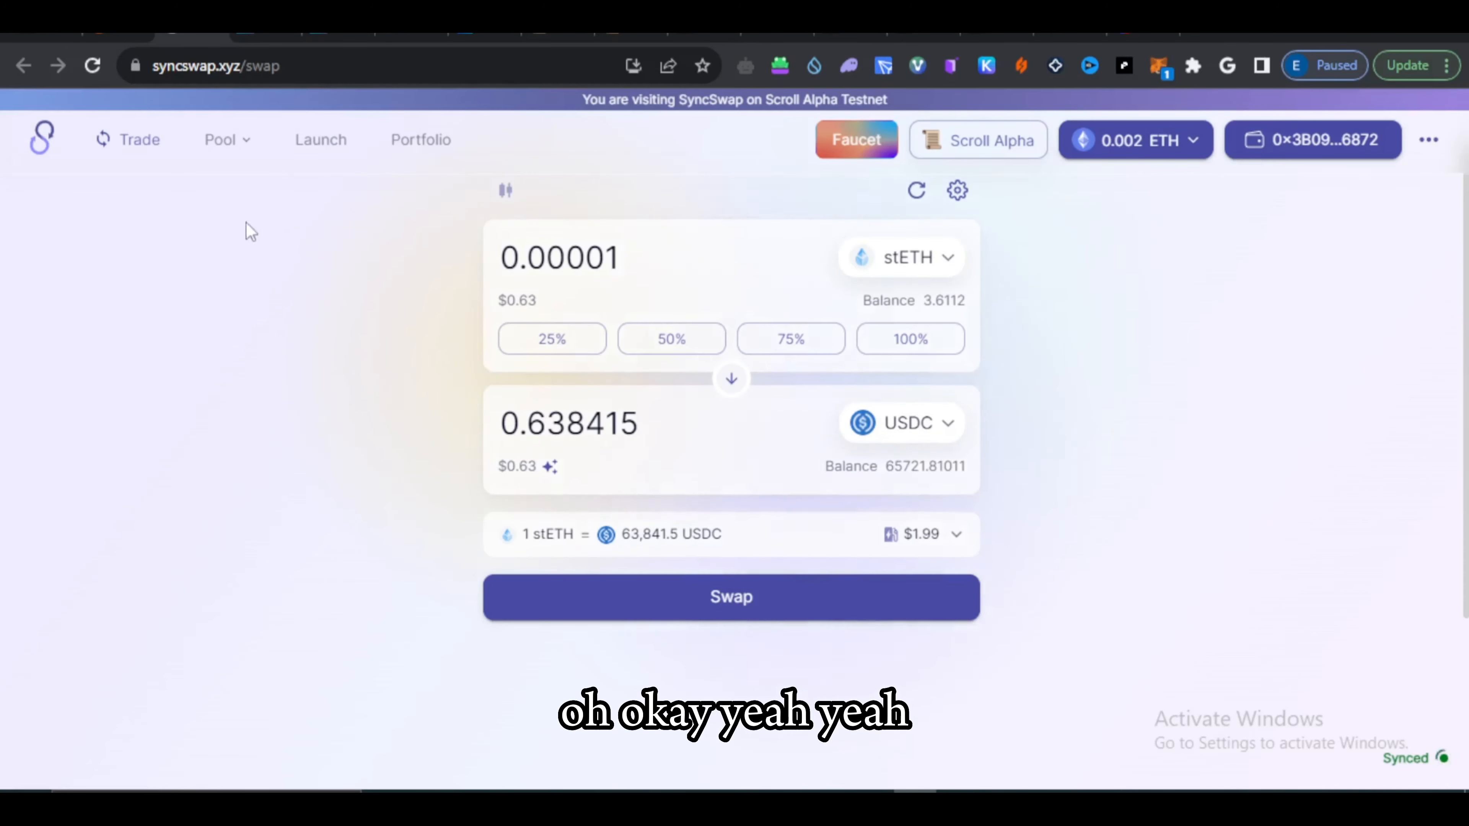
Step: Open the USDC/ETH Classic pool from the list of all pools and go to its deposit form
mouse_move(232, 151)
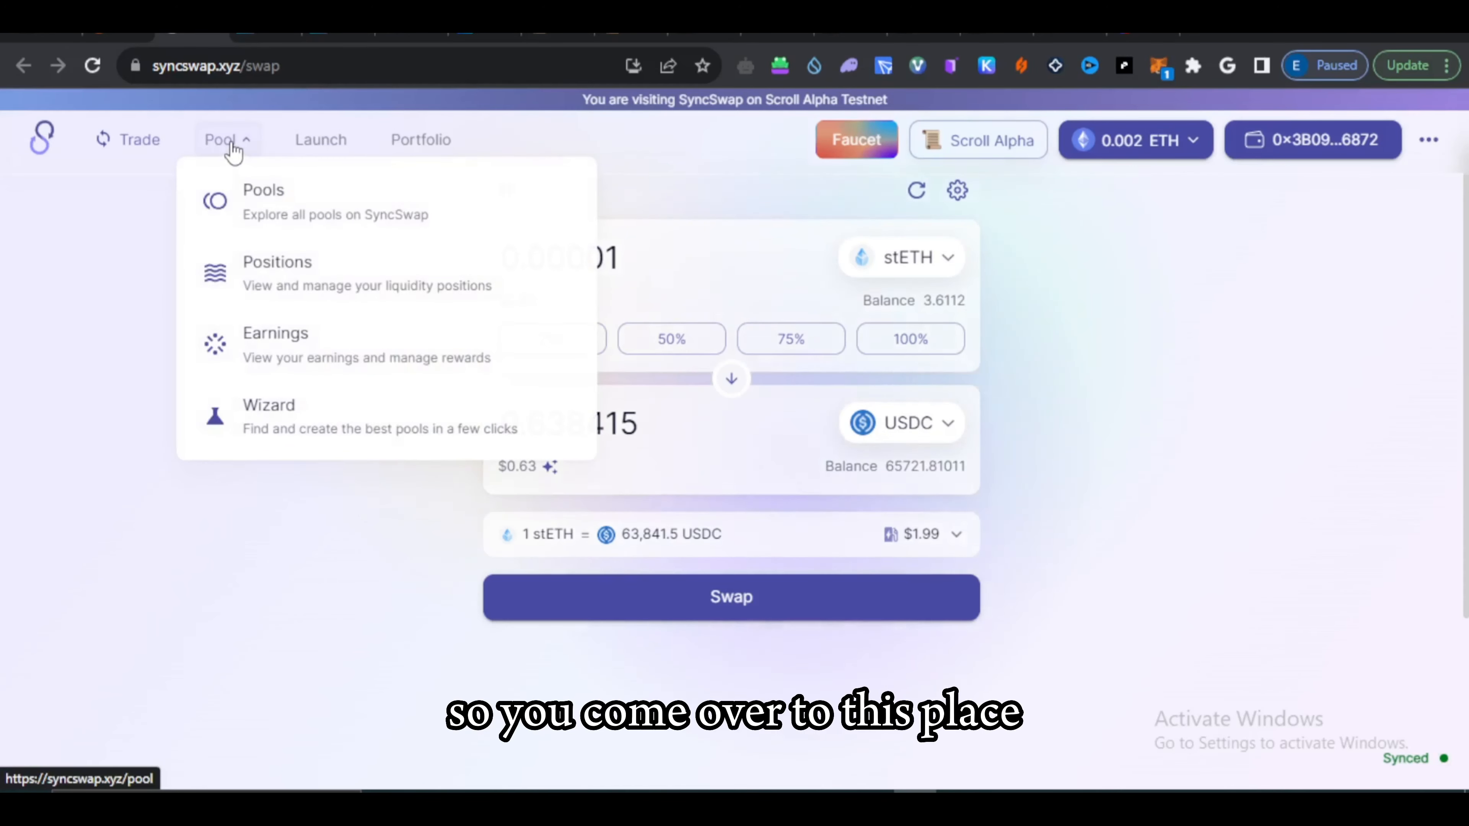
left_click(281, 213)
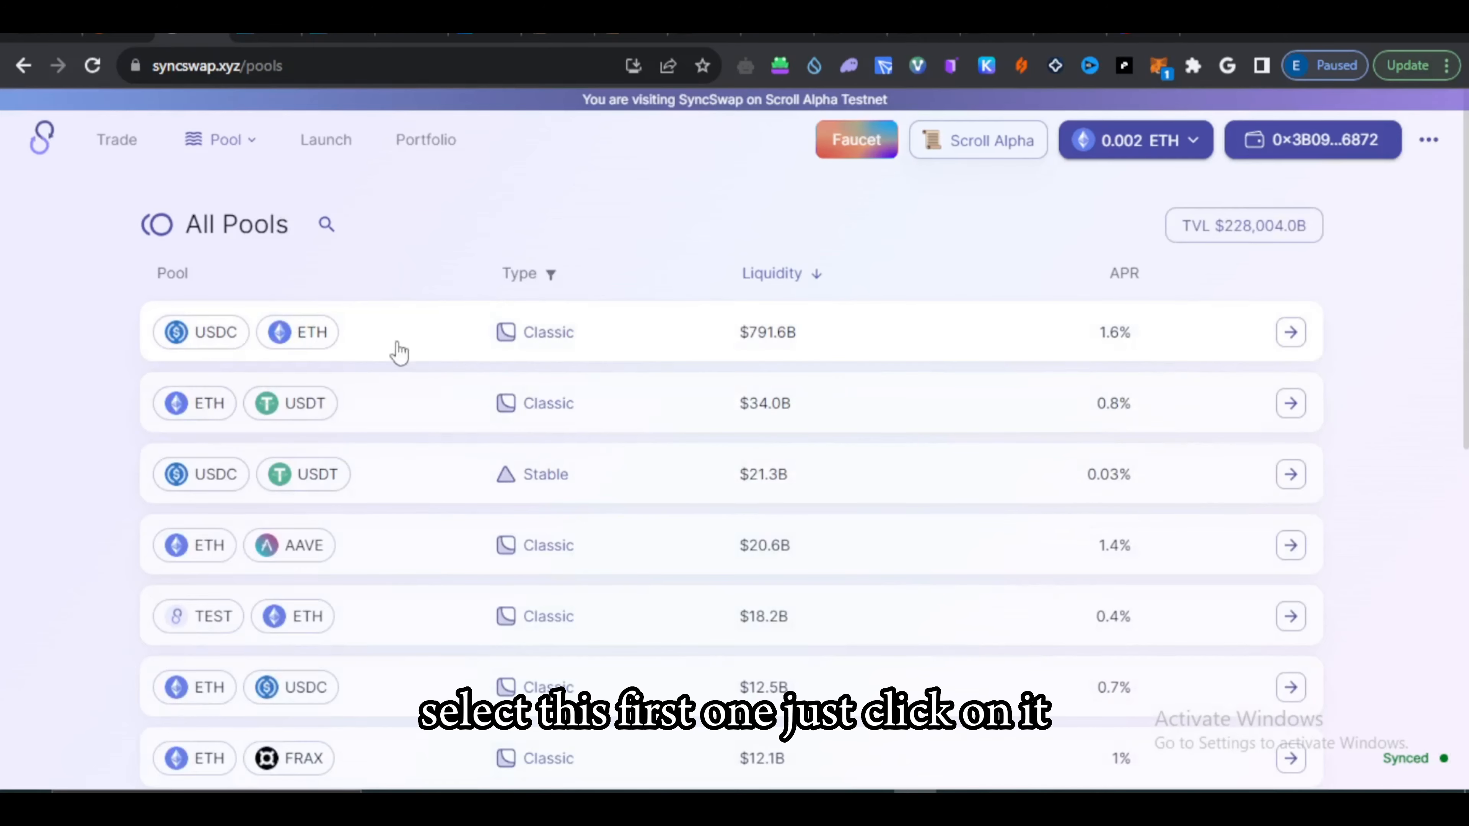
left_click(414, 345)
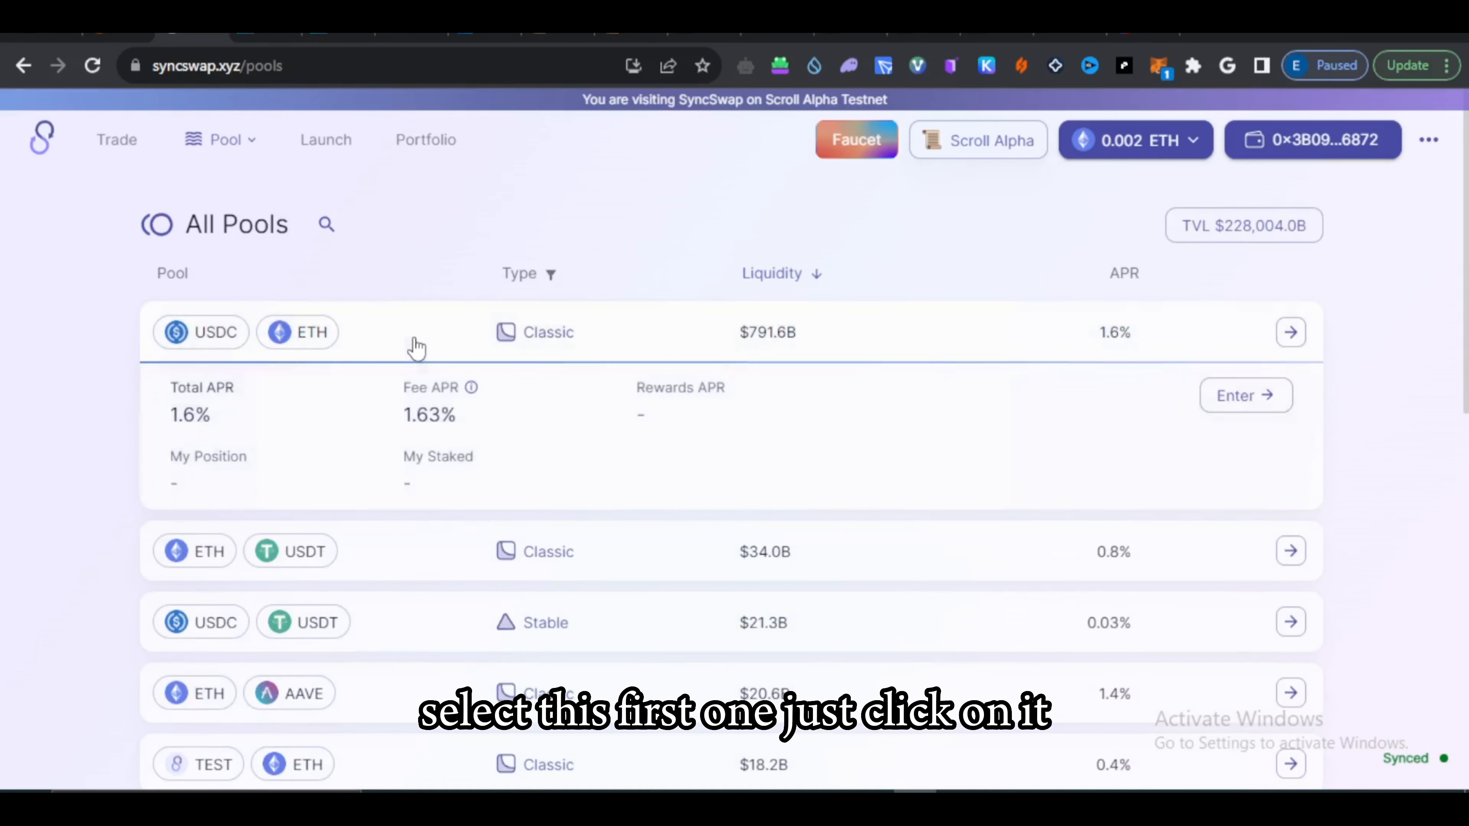
left_click(1255, 405)
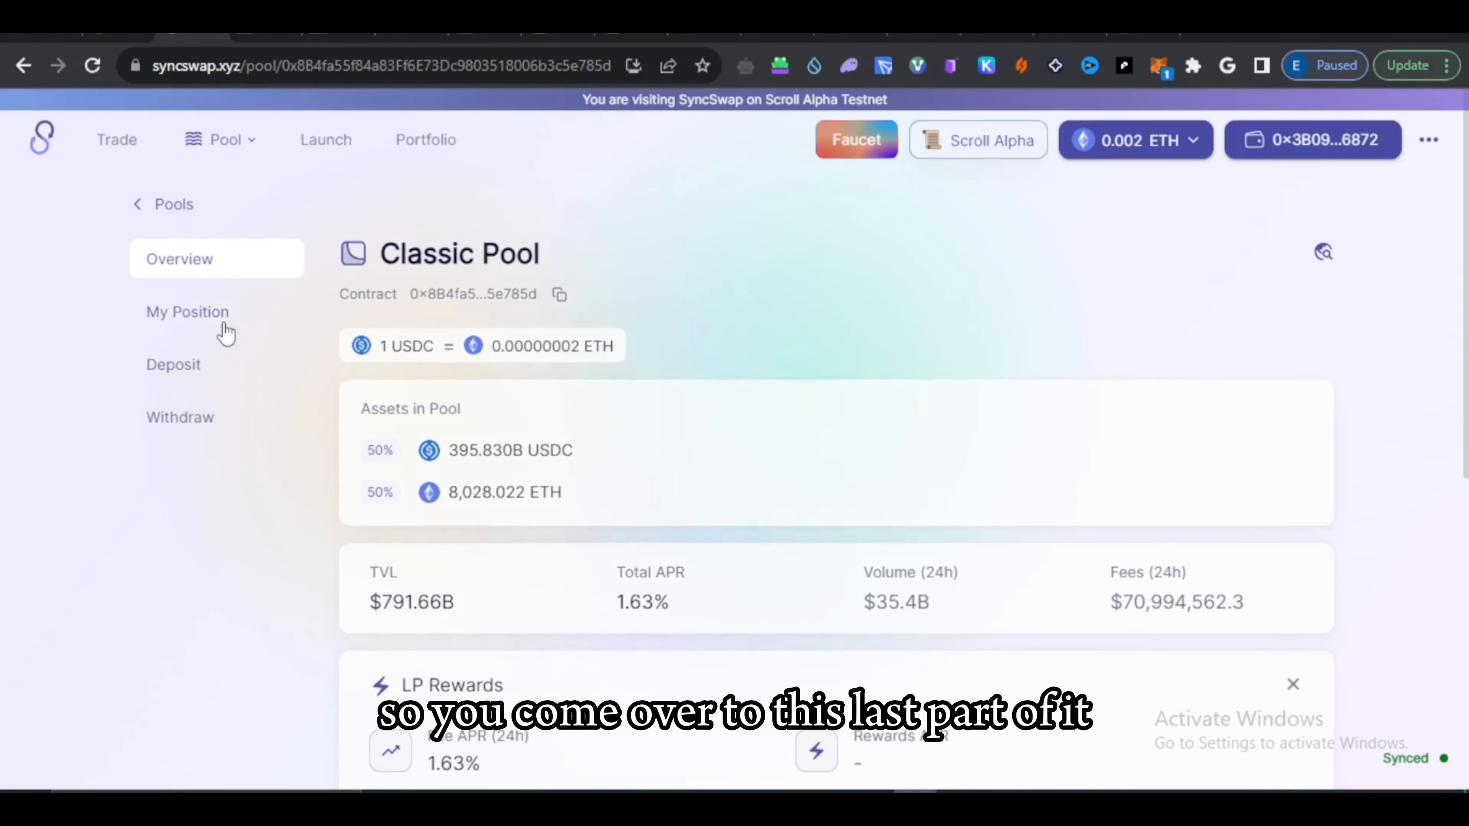
left_click(166, 376)
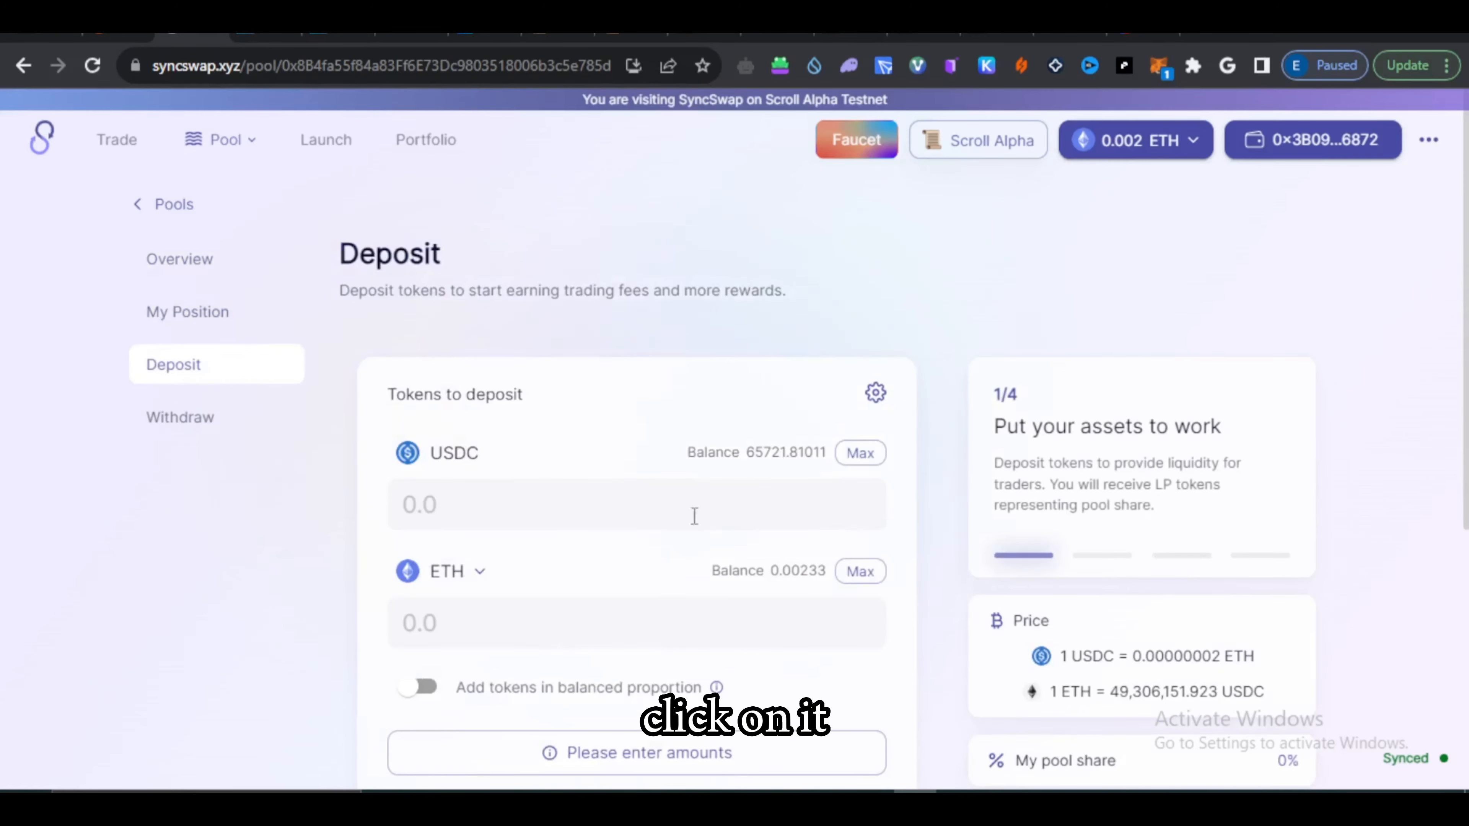
Step: Set the deposit to 100 USDC, enable adding tokens in balanced proportion and submit the deposit to the wallet
scroll(694, 516, "down", 3)
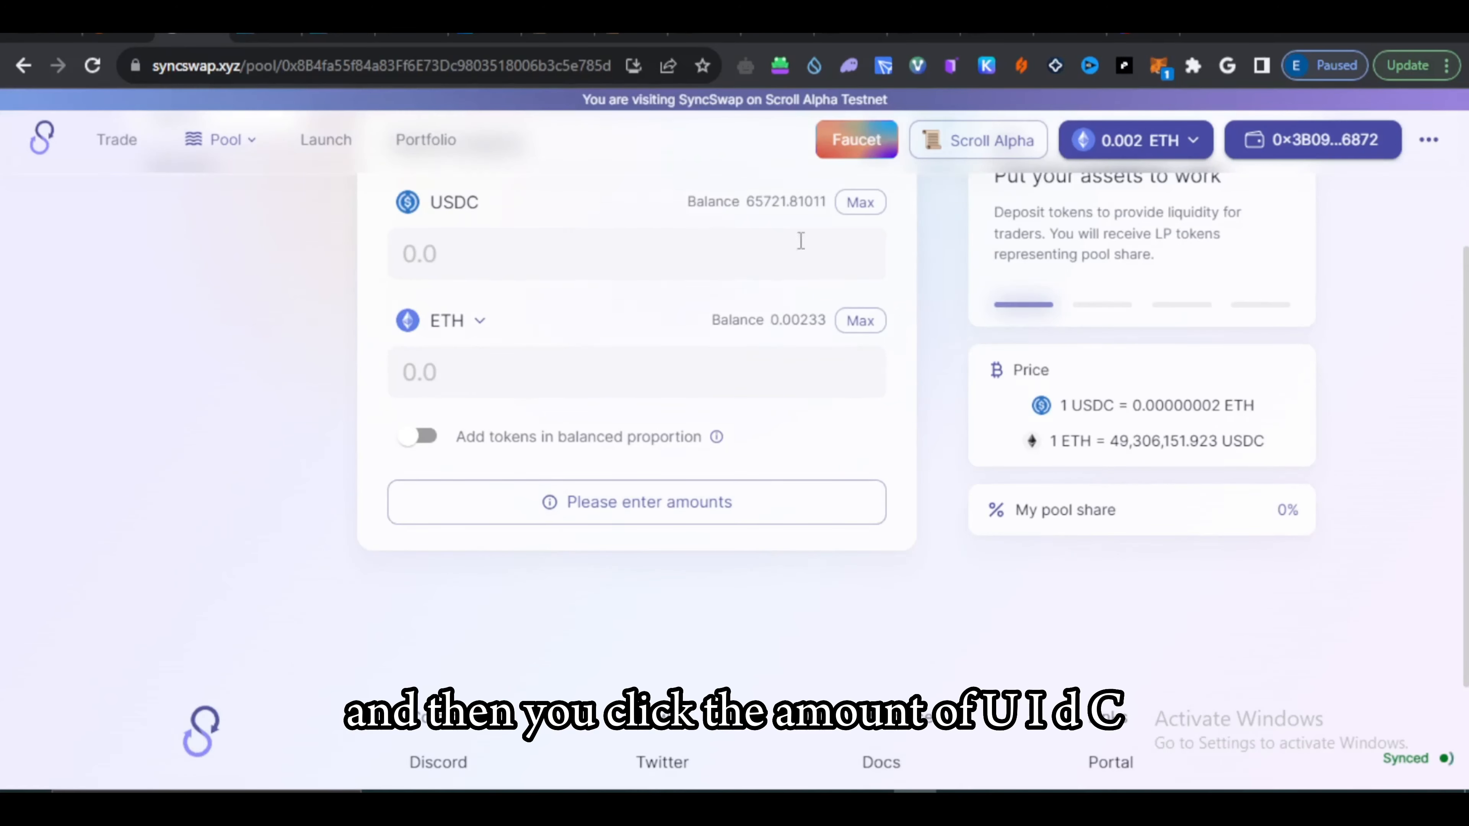
left_click(435, 258)
type("100")
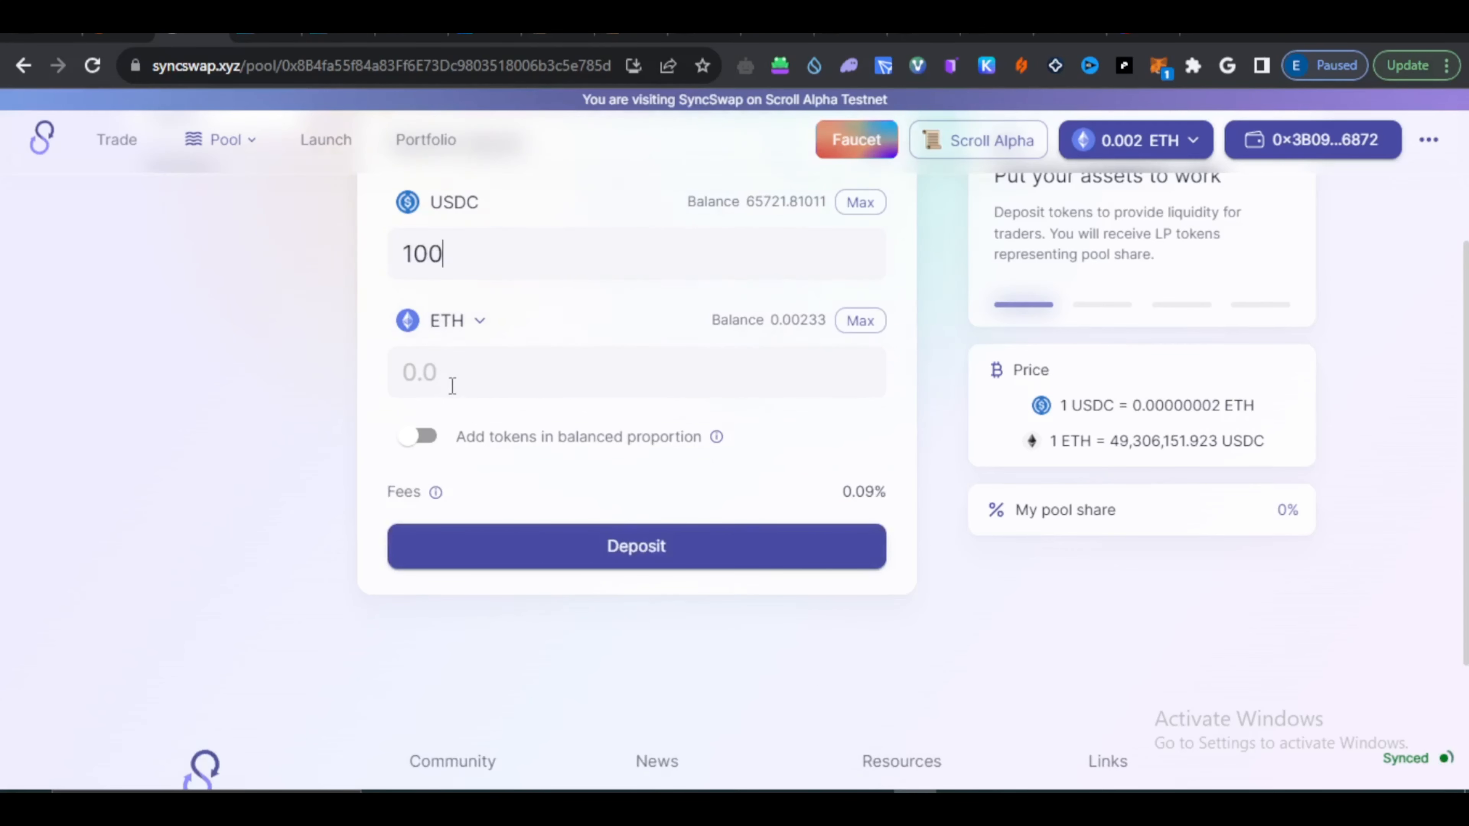
left_click(421, 437)
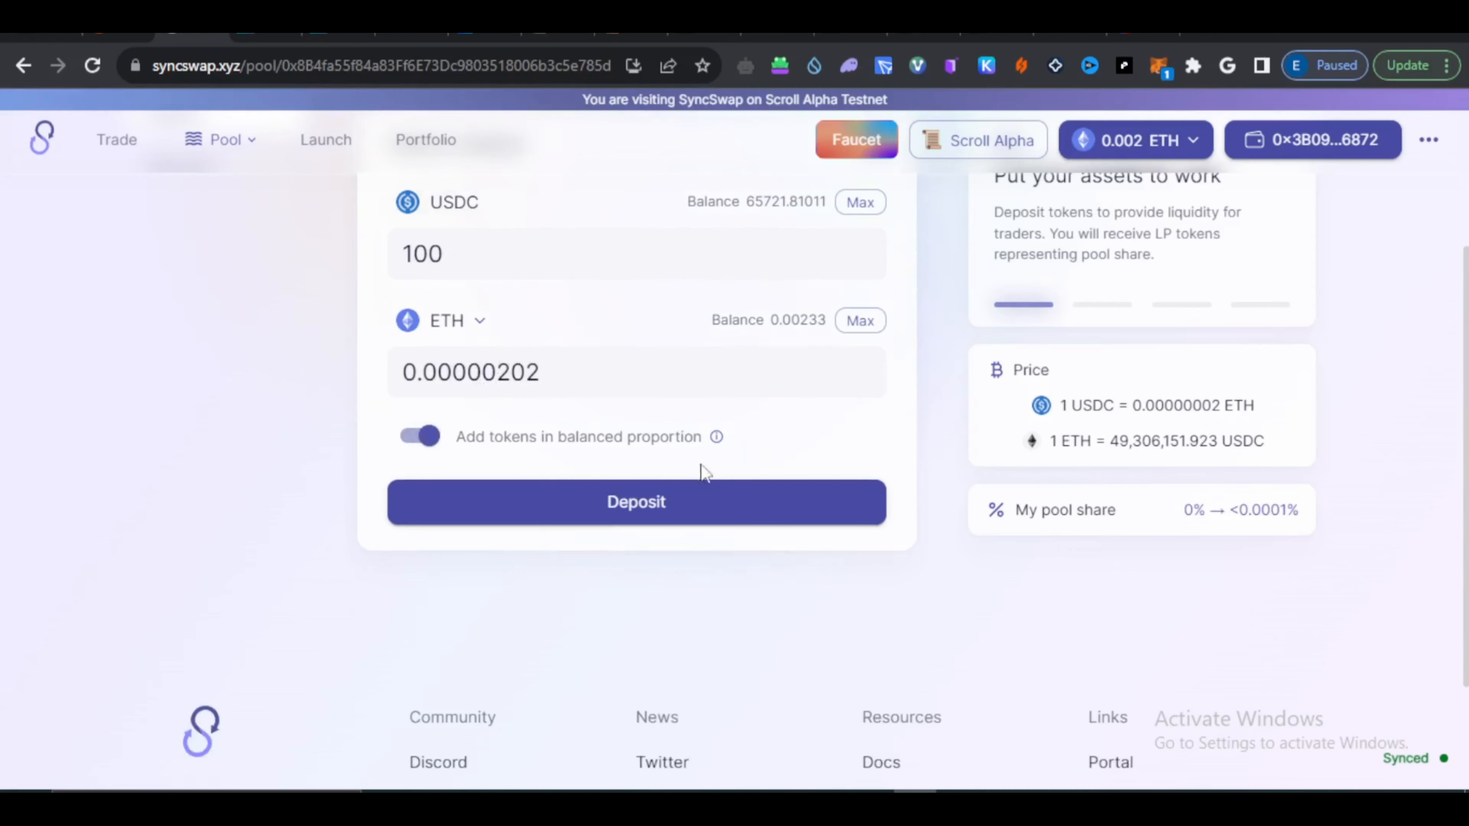
scroll(631, 305, "down", 3)
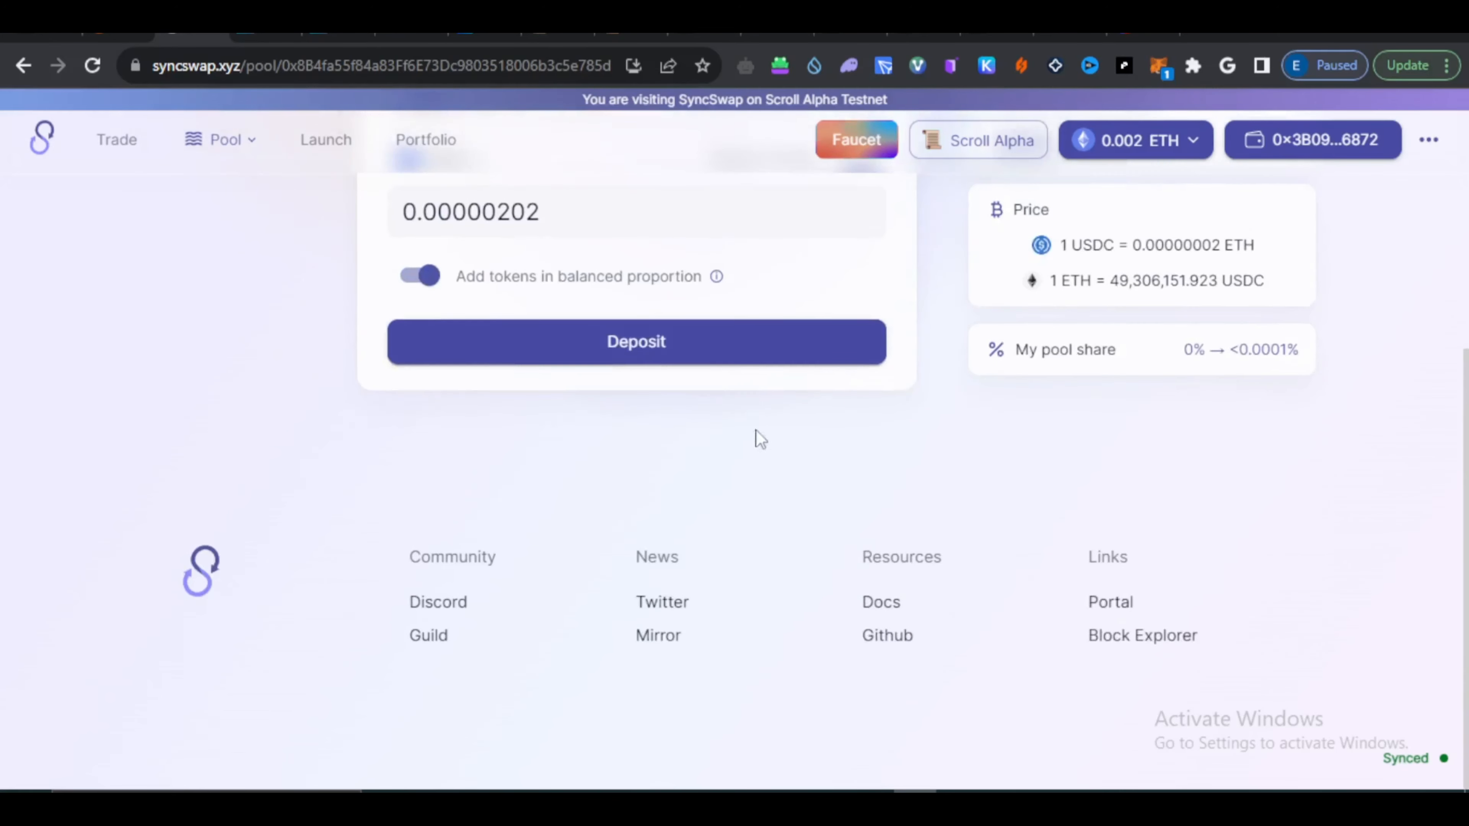
left_click(639, 352)
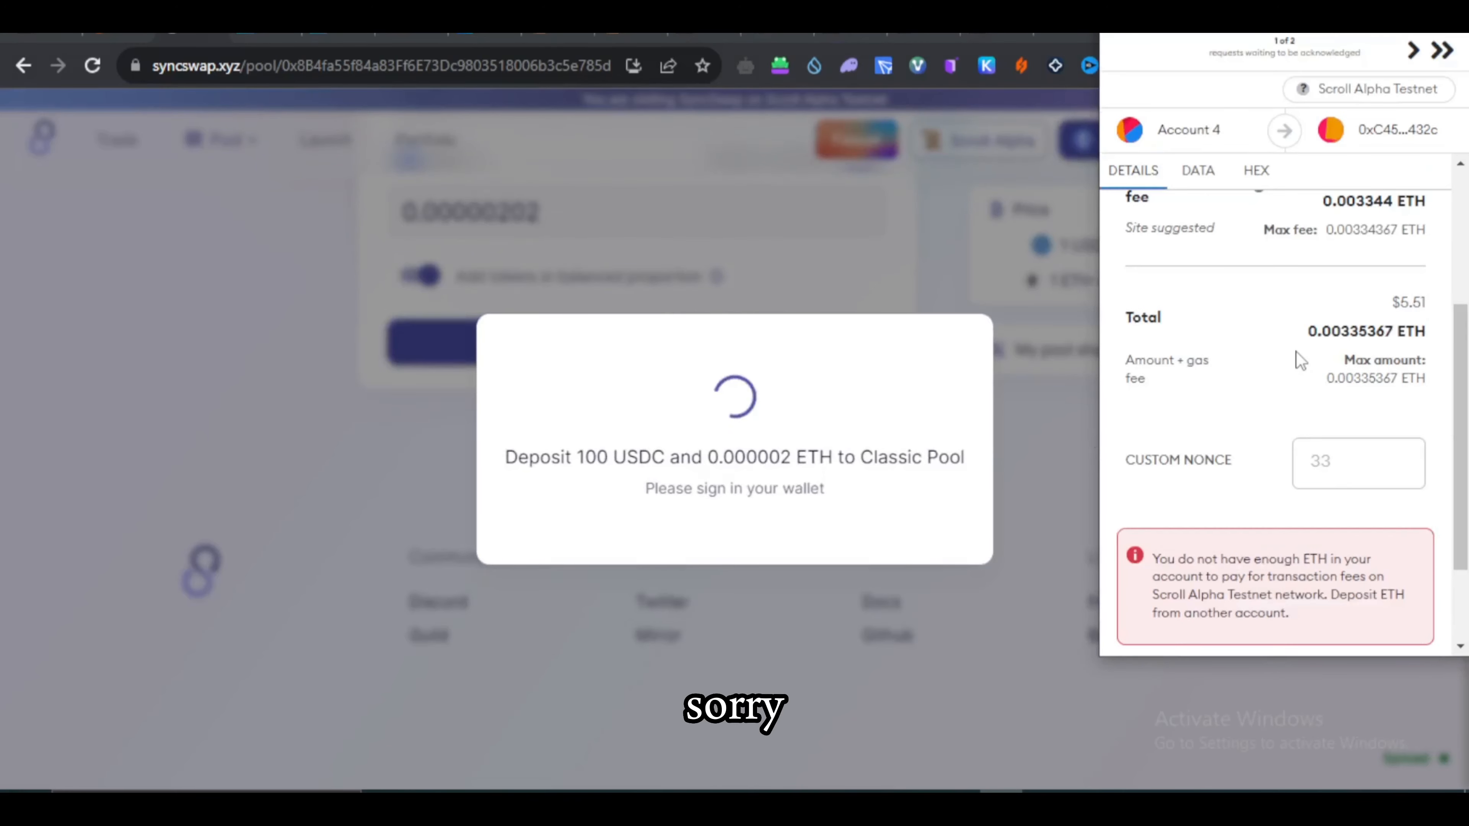
Step: Examine the pending transaction details in MetaMask and leave the wallet window without confirming
scroll(1297, 352, "up", 3)
scroll(1296, 352, "up", 1)
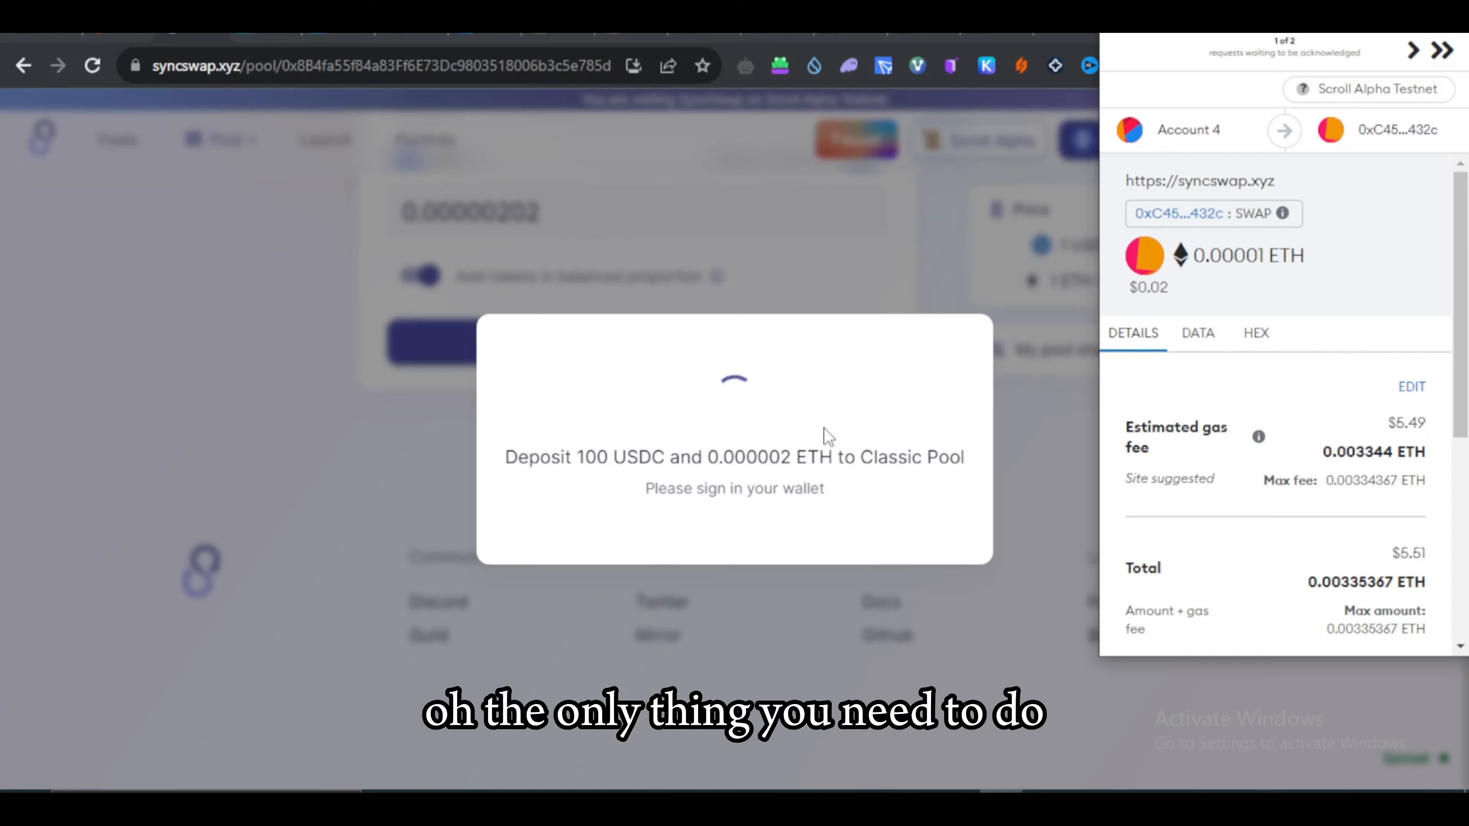
scroll(1278, 434, "down", 5)
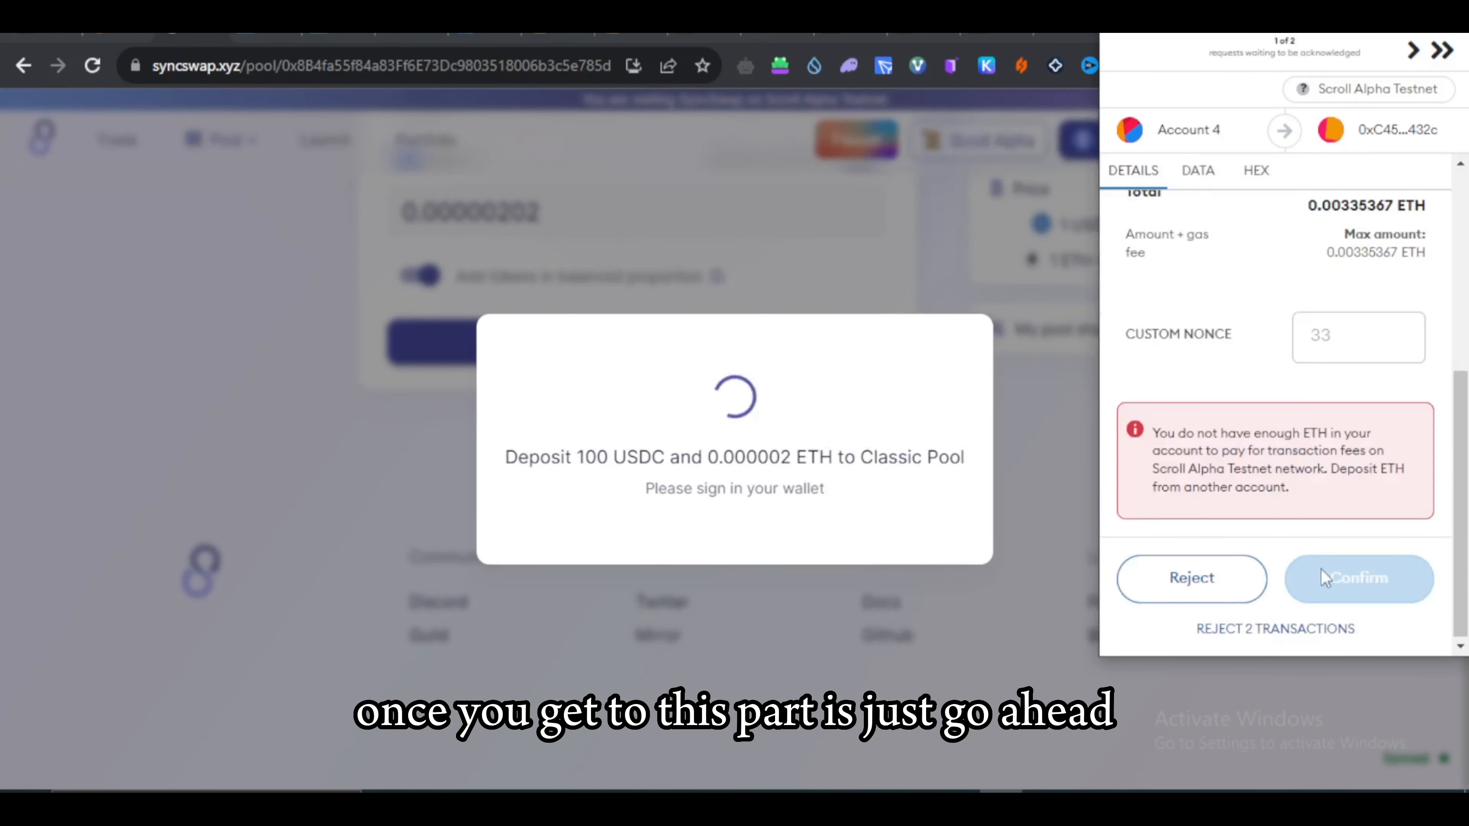
left_click(843, 589)
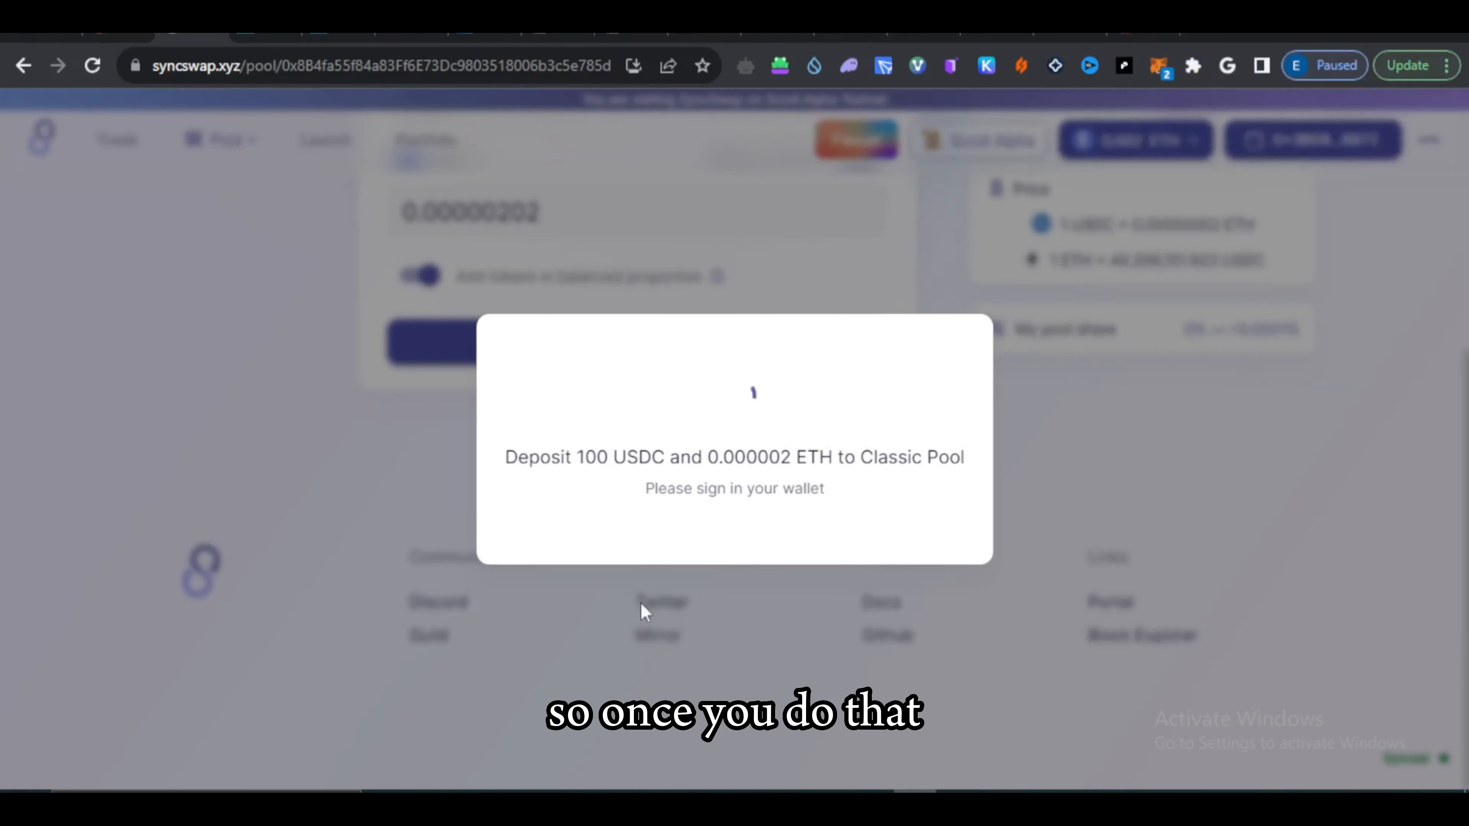
scroll(451, 492, "up", 5)
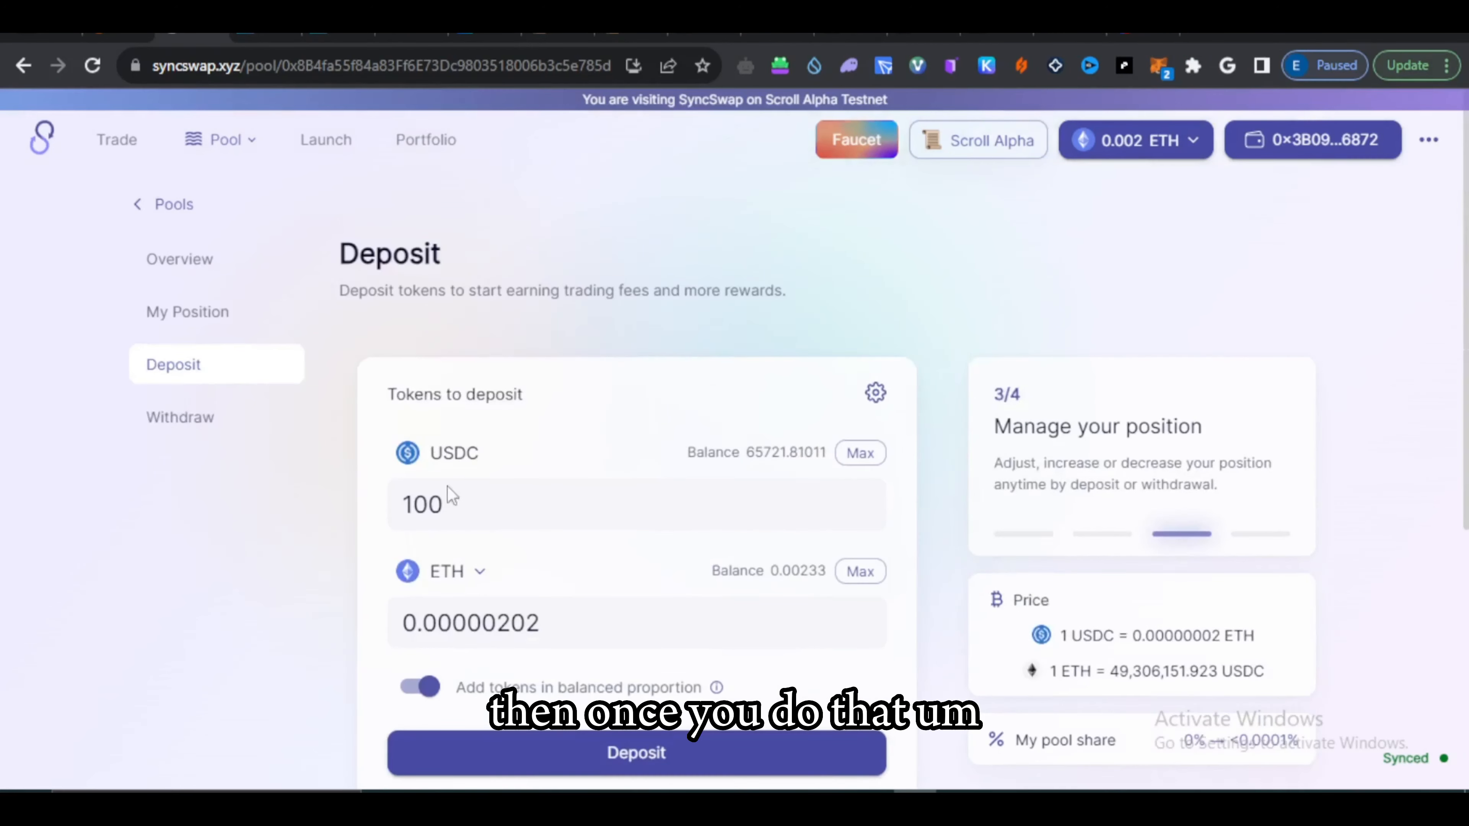
scroll(549, 491, "down", 5)
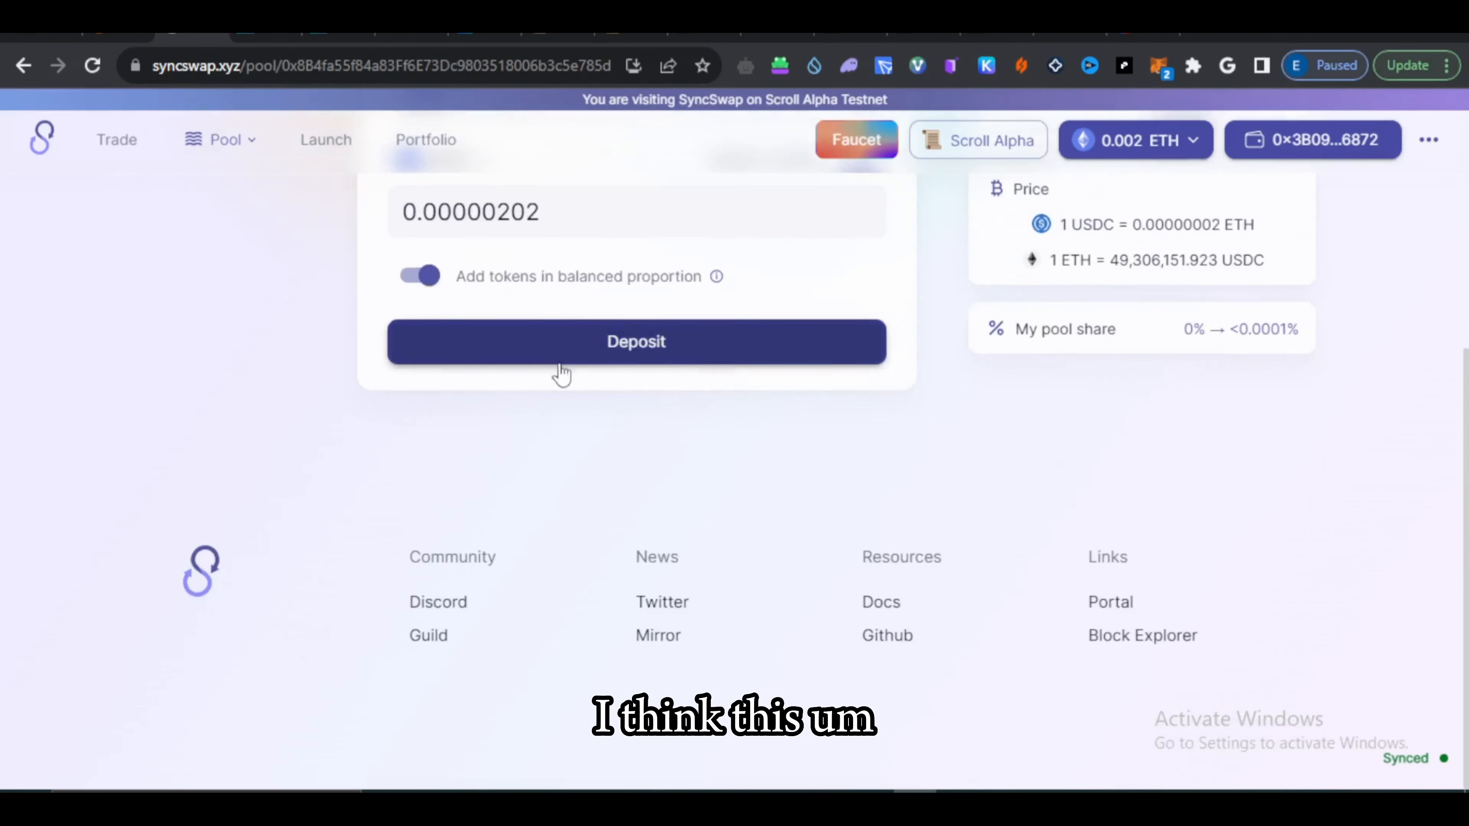
scroll(775, 370, "up", 3)
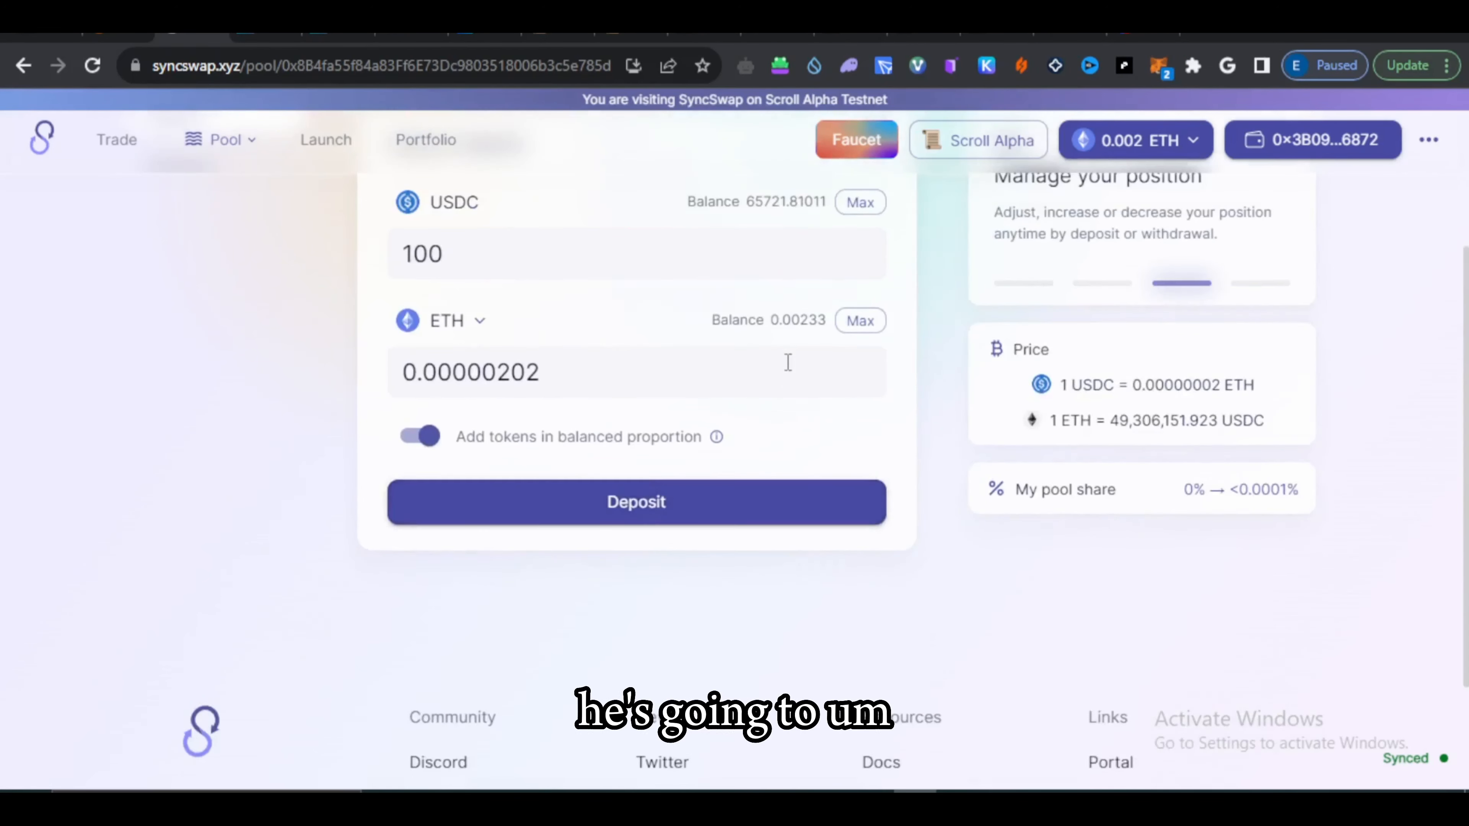
scroll(611, 317, "up", 4)
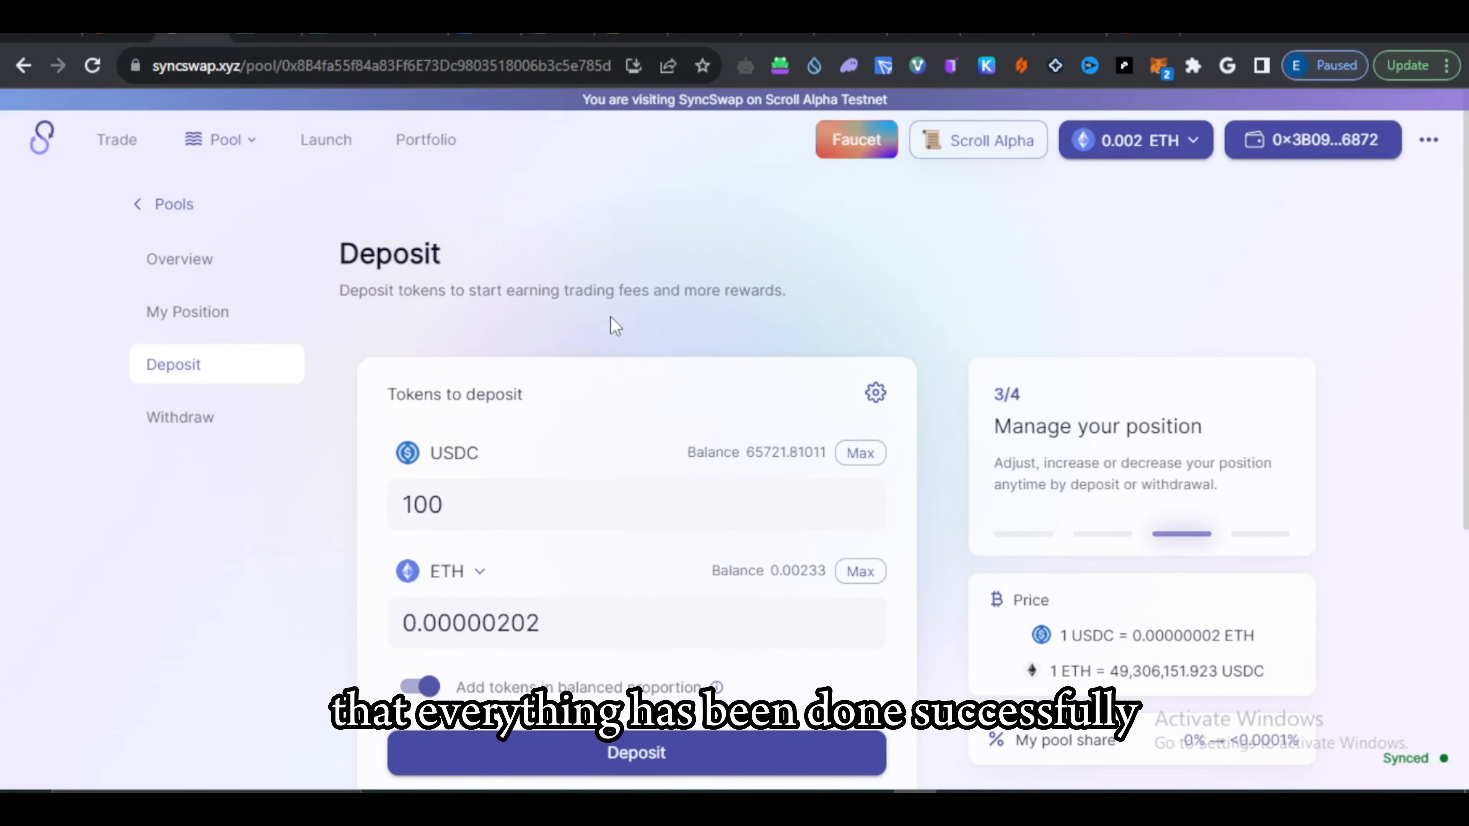
Step: Open the pool's withdrawal form and choose 50% as the amount to withdraw
double_click(186, 420)
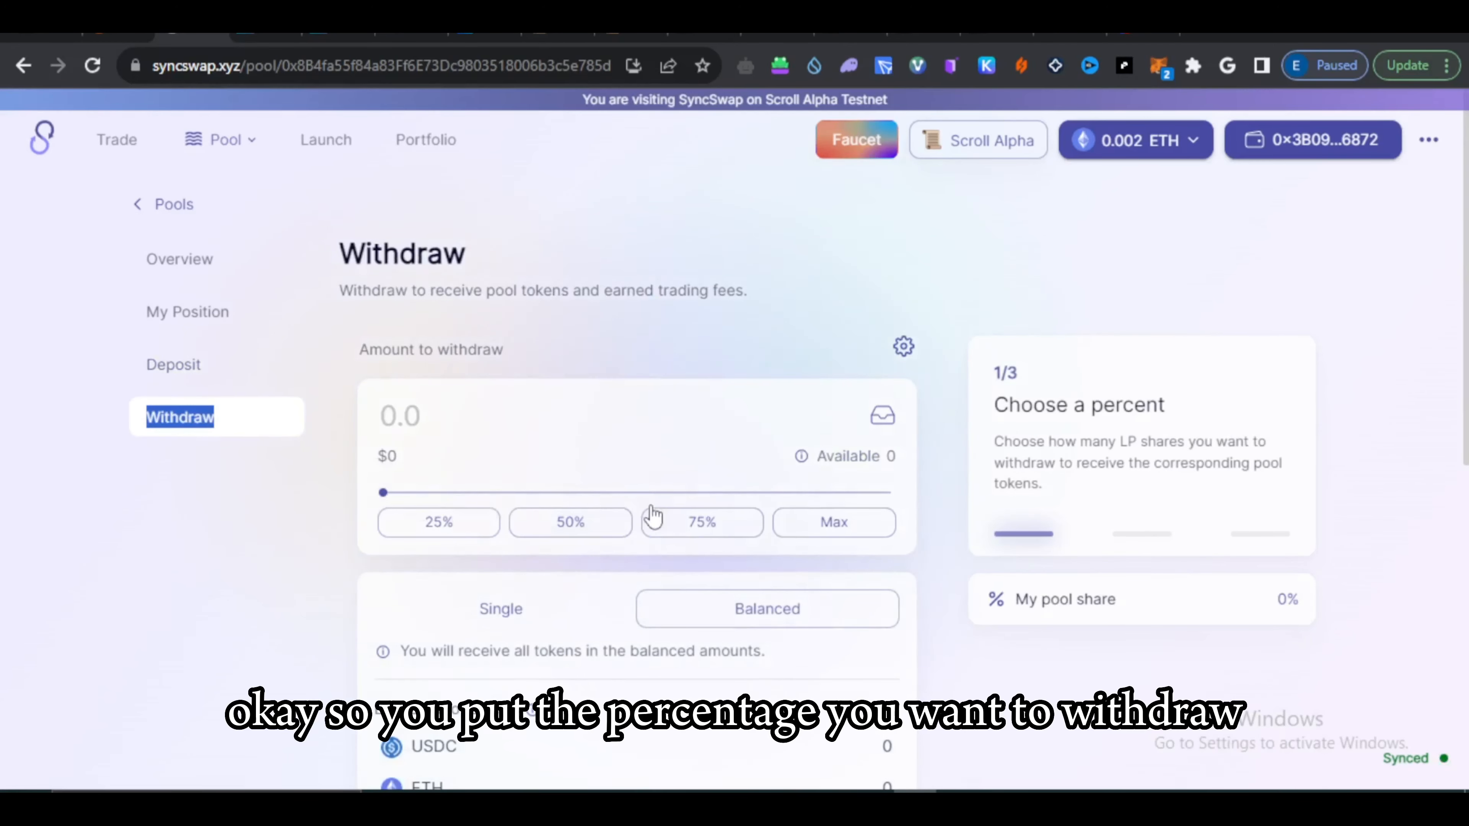
left_click(557, 528)
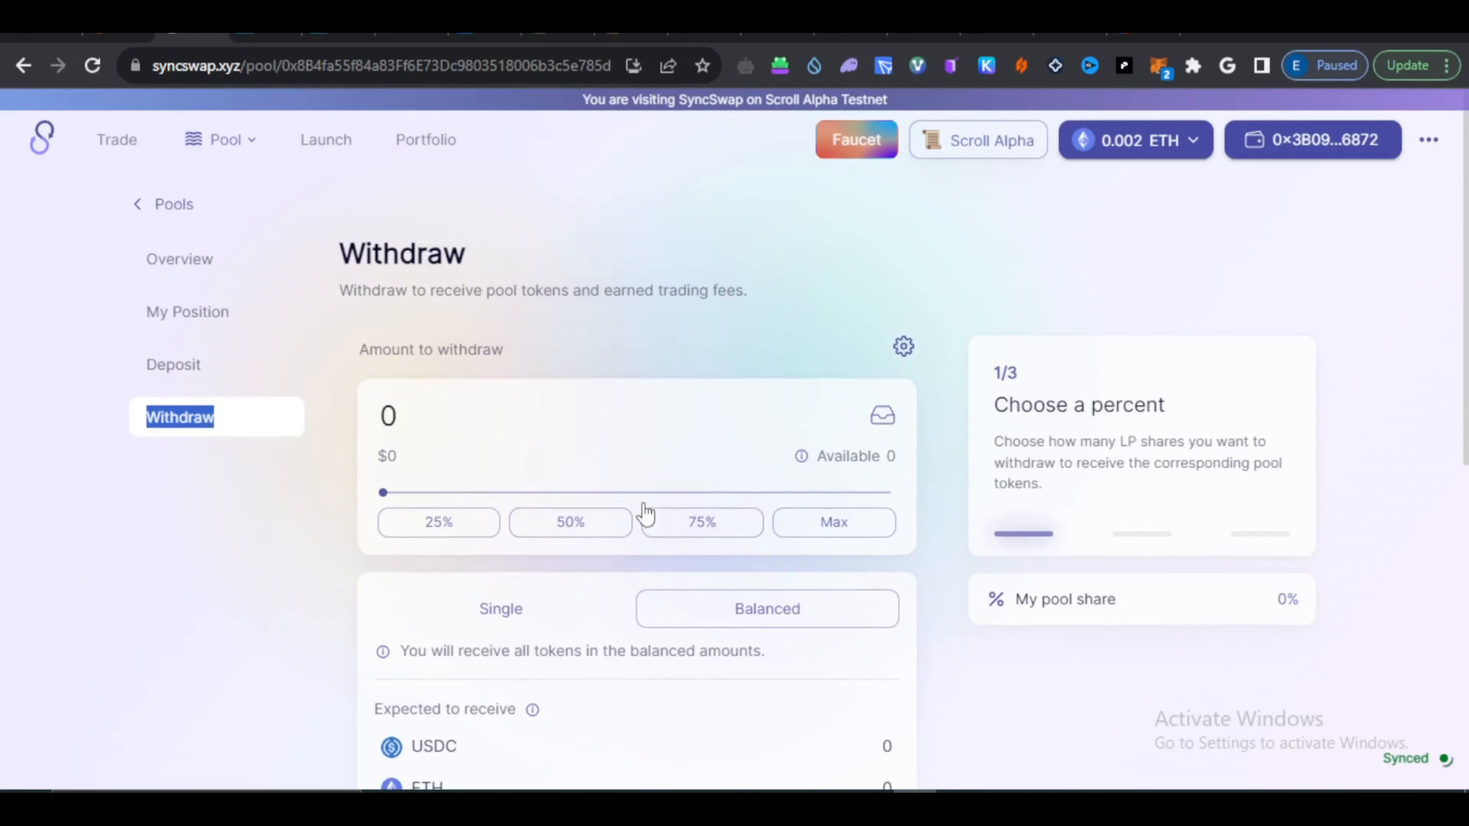
scroll(723, 487, "down", 3)
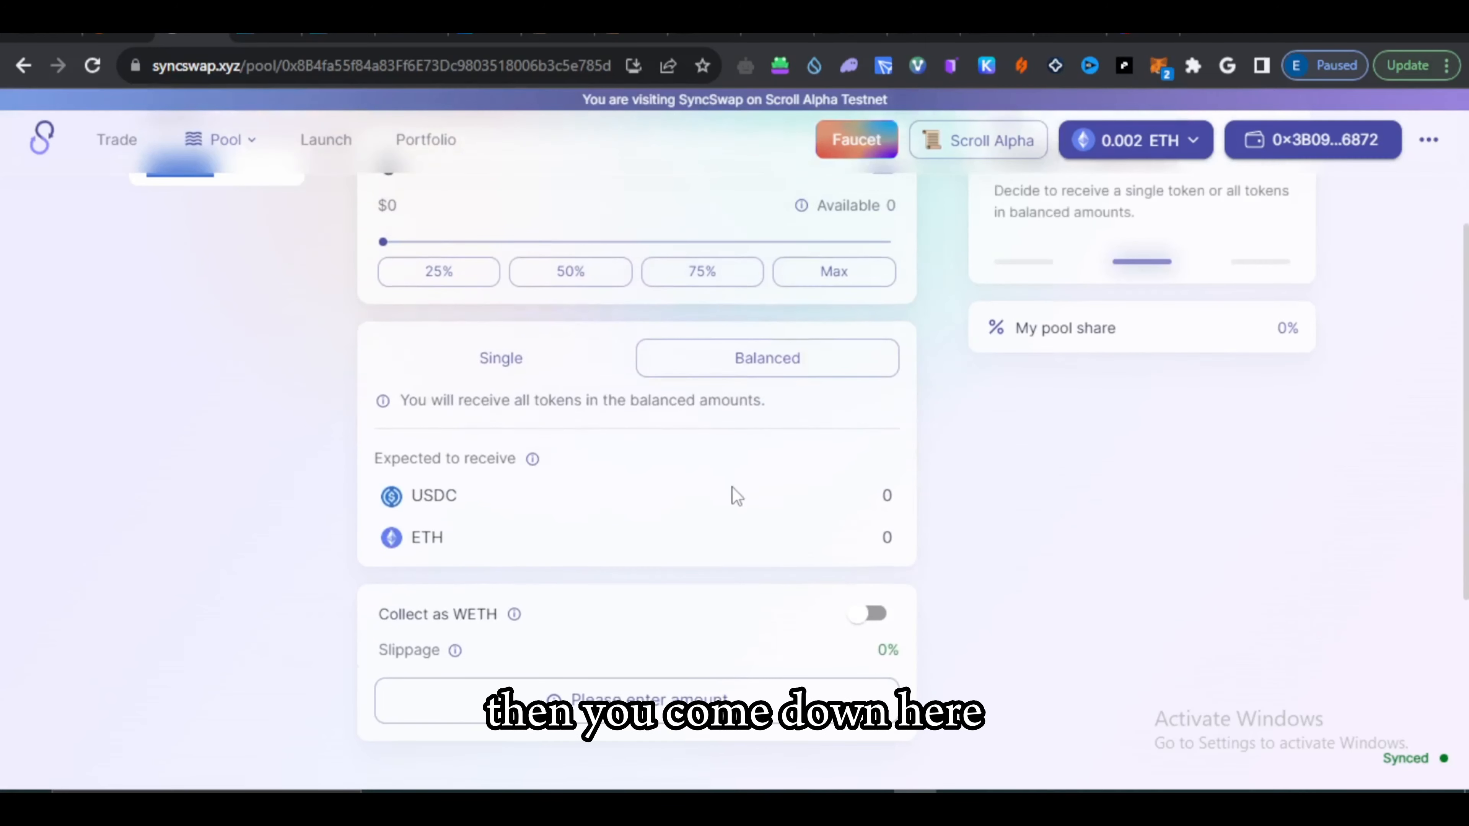